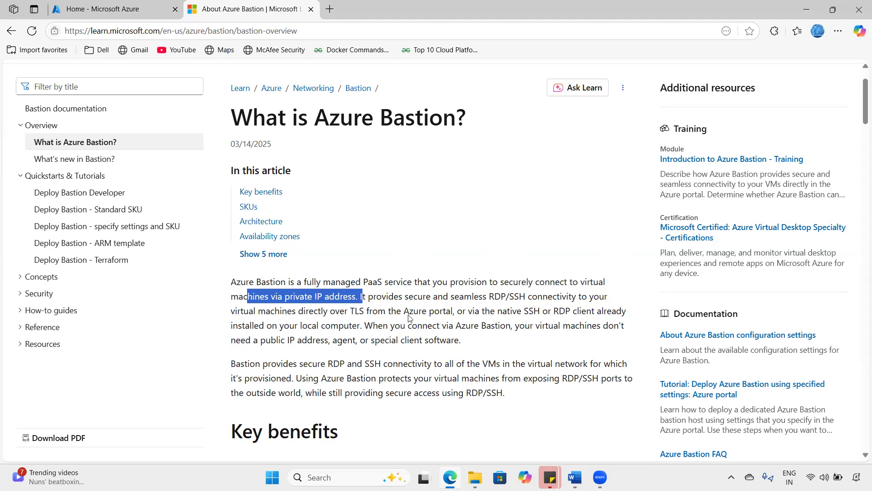
click(353, 313)
drag(404, 311, 461, 310)
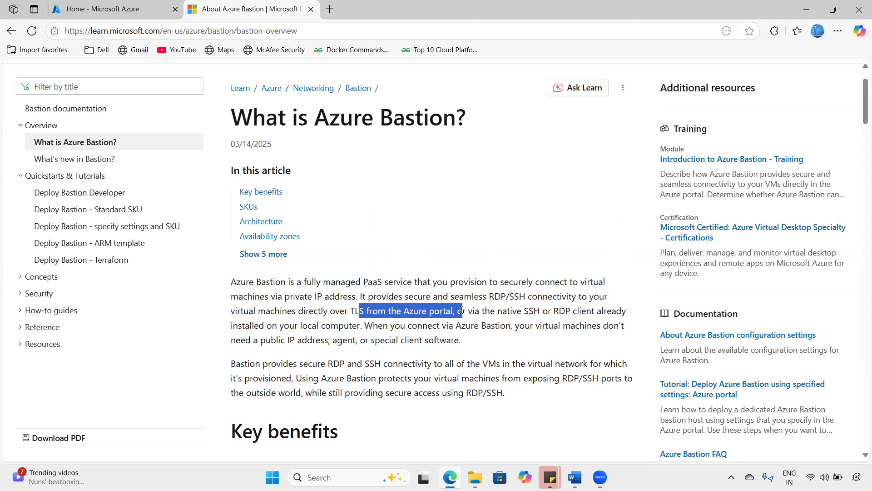
drag(540, 308, 593, 310)
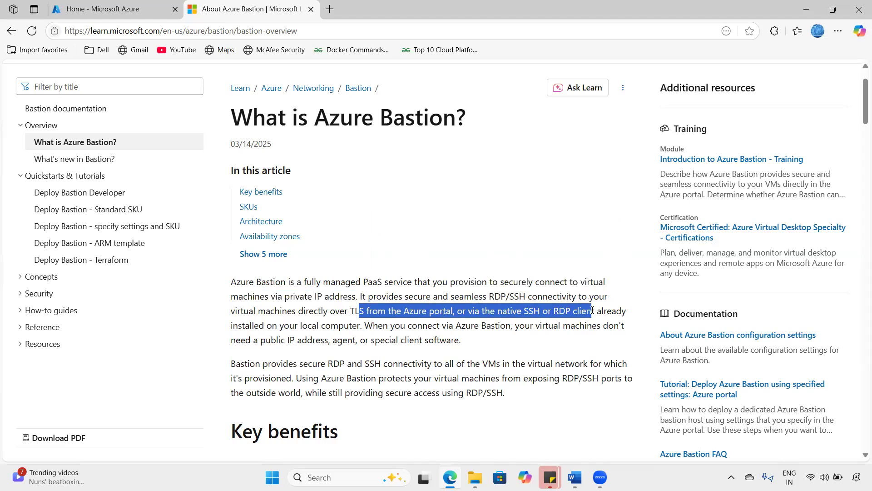
drag(259, 325, 483, 339)
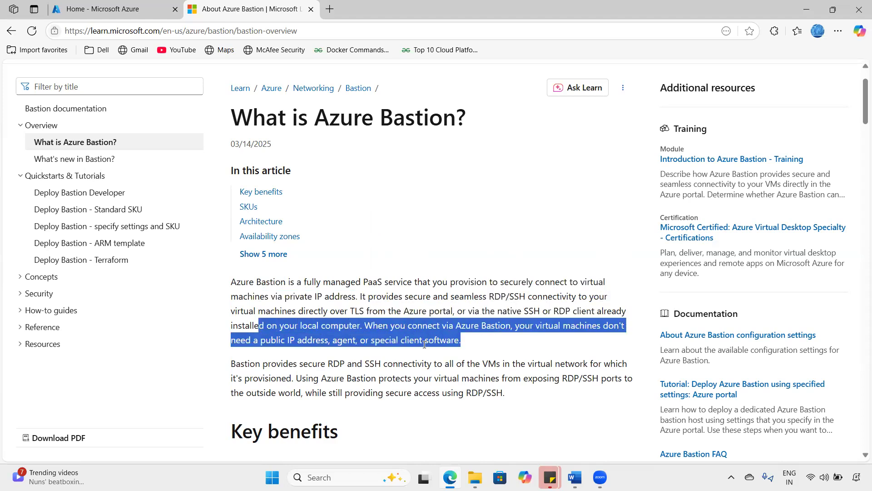
click(454, 338)
drag(278, 336, 380, 336)
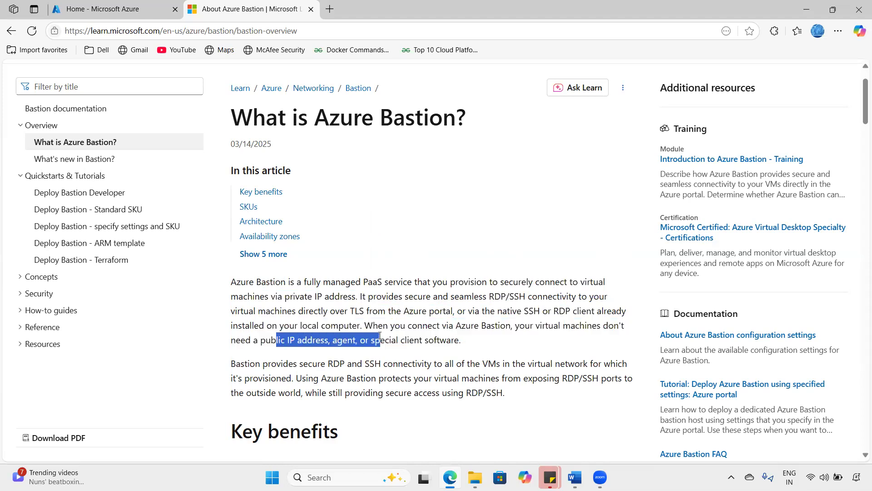
drag(283, 327, 429, 338)
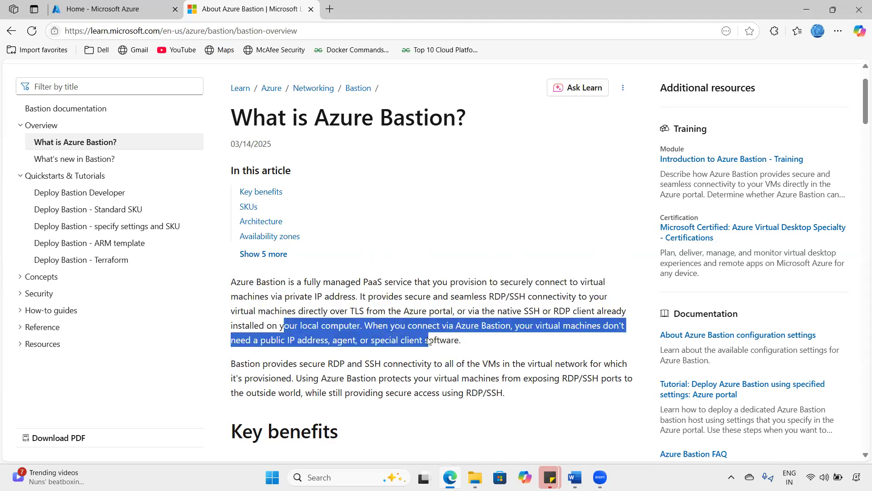
click(331, 341)
drag(330, 341, 482, 345)
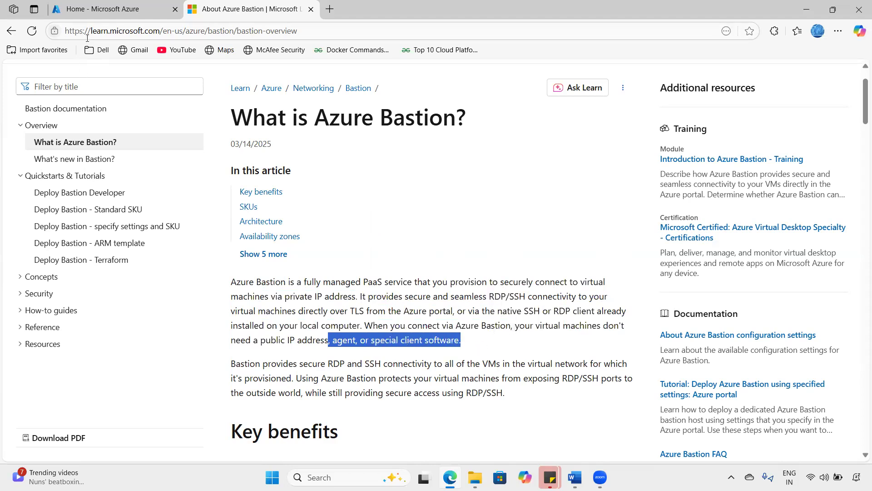
scroll(408, 257, down, 7)
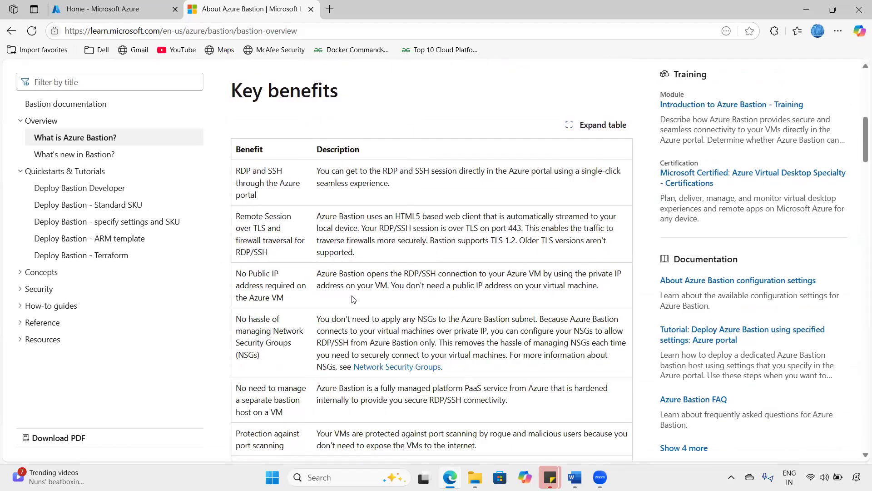
scroll(354, 299, down, 2)
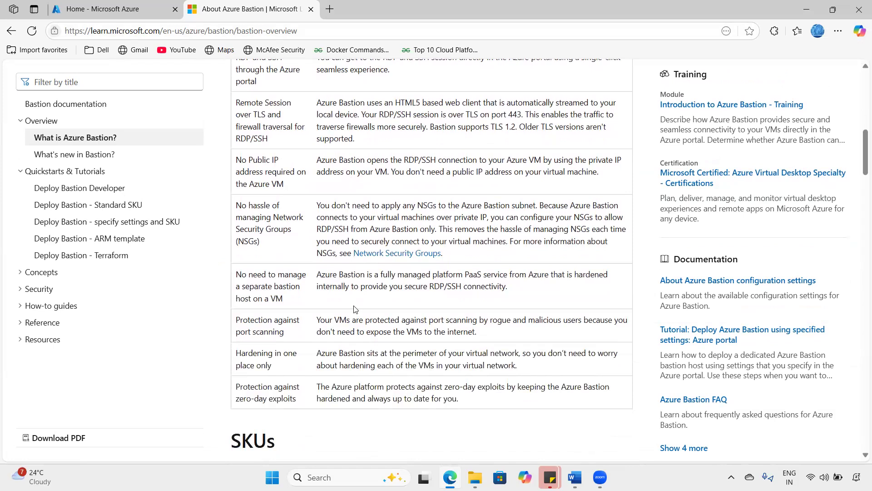
scroll(354, 309, down, 8)
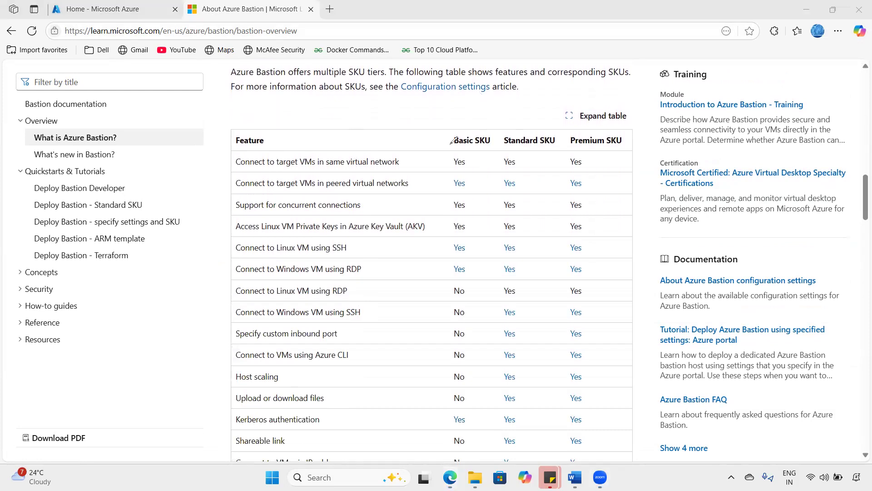
mouse_move(150, 314)
mouse_down()
mouse_move(153, 296)
mouse_move(190, 294)
mouse_move(199, 275)
mouse_move(222, 277)
mouse_up()
drag(170, 321, 209, 293)
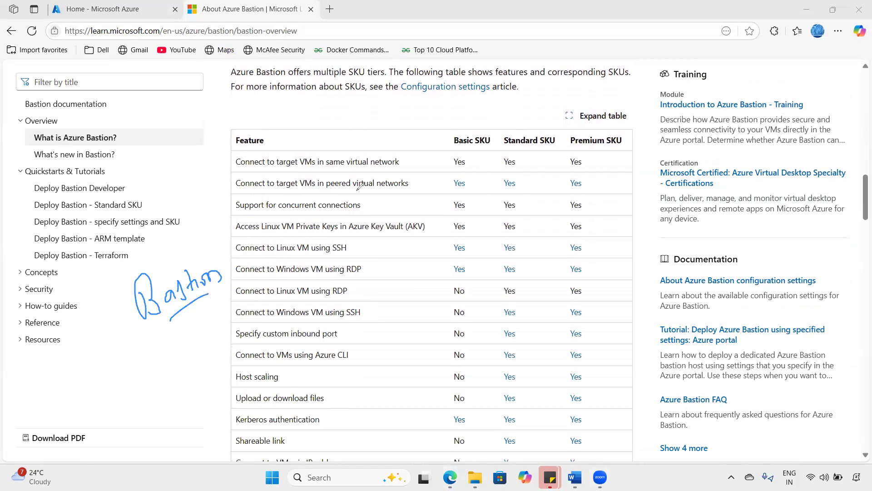
mouse_move(439, 142)
mouse_down()
mouse_move(454, 132)
mouse_move(515, 130)
mouse_up()
key(e)
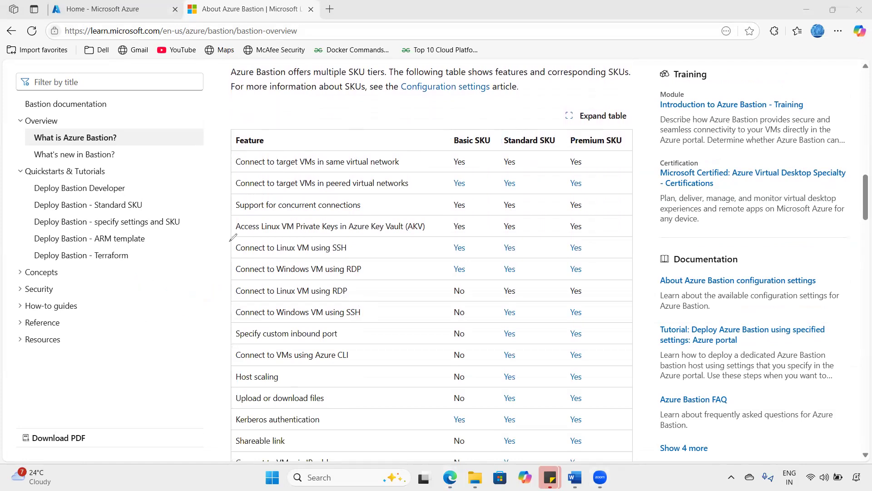
scroll(280, 321, down, 3)
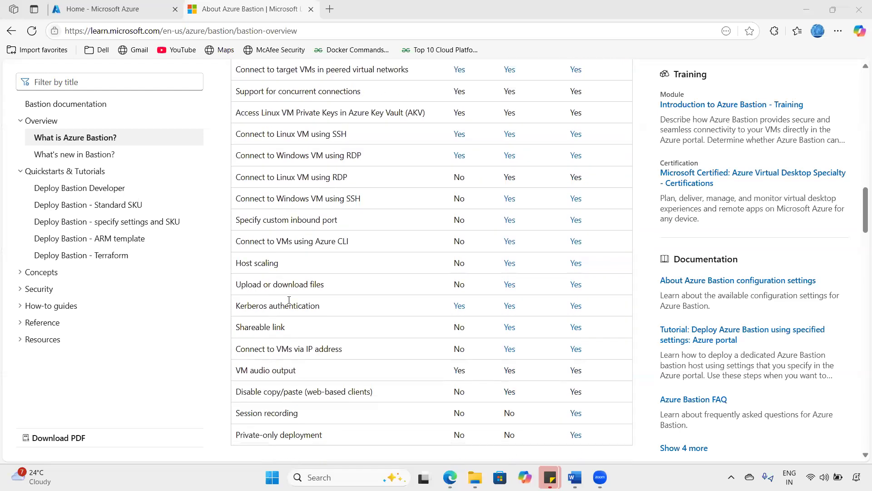
scroll(289, 240, up, 3)
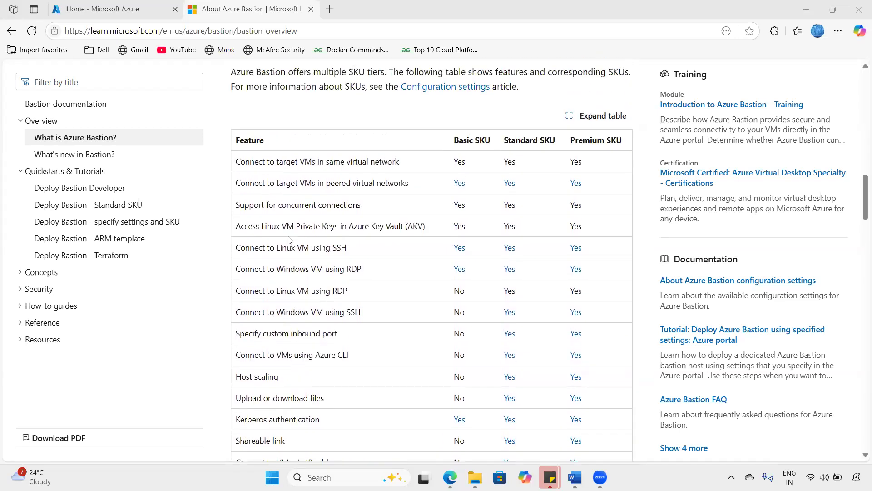
scroll(298, 328, down, 10)
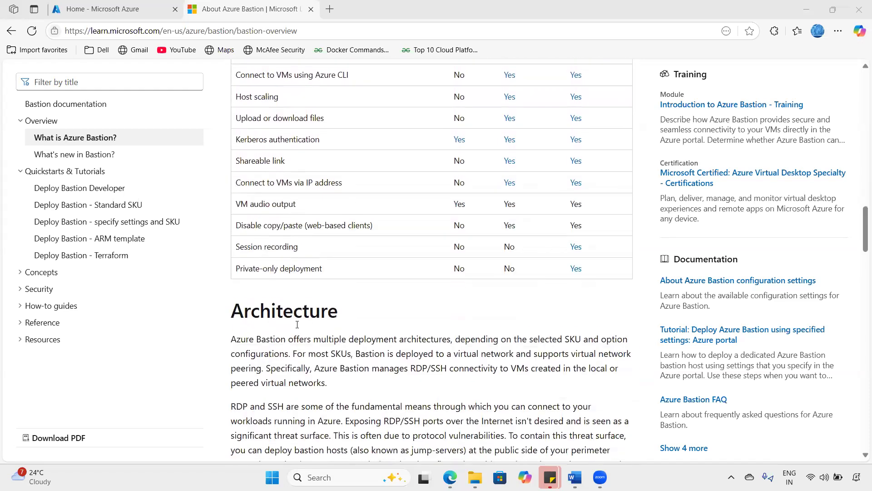
scroll(297, 325, down, 4)
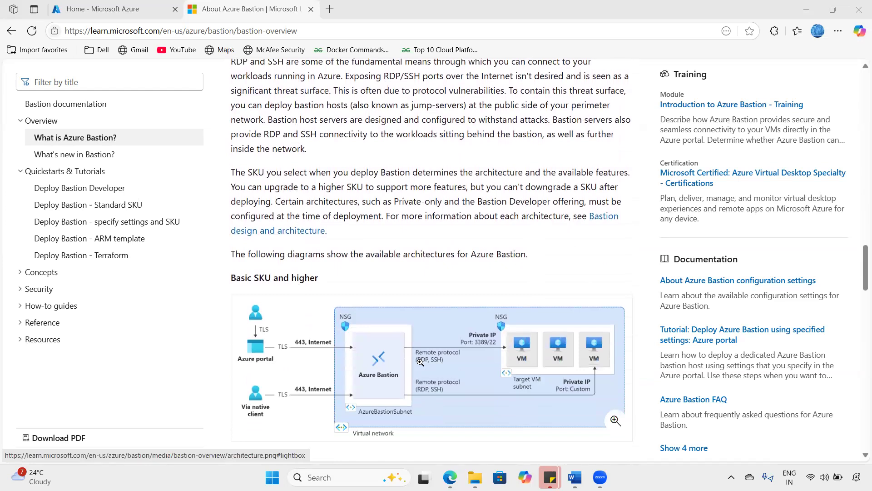
scroll(420, 361, down, 11)
scroll(417, 362, down, 12)
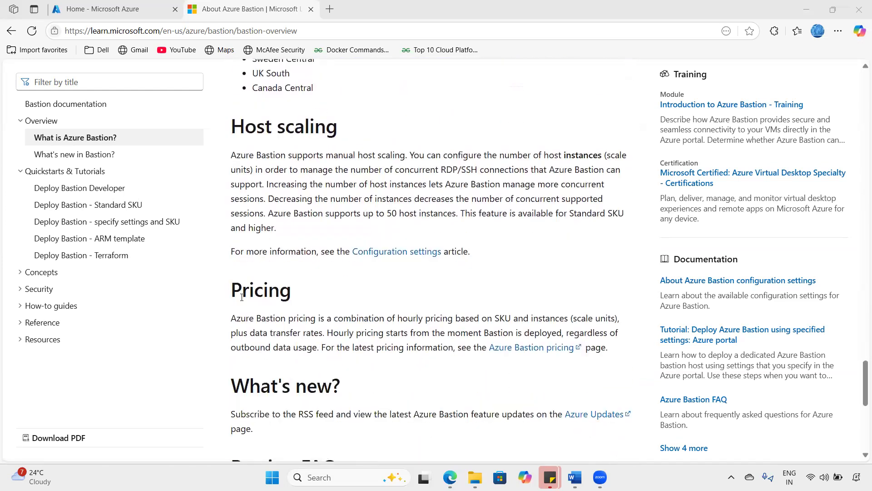
drag(242, 289, 292, 289)
scroll(292, 312, down, 1)
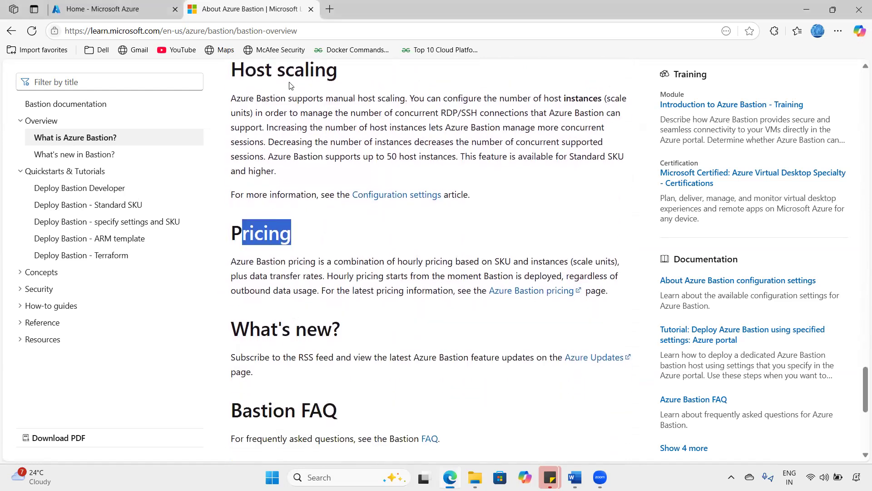
drag(319, 222, 362, 197)
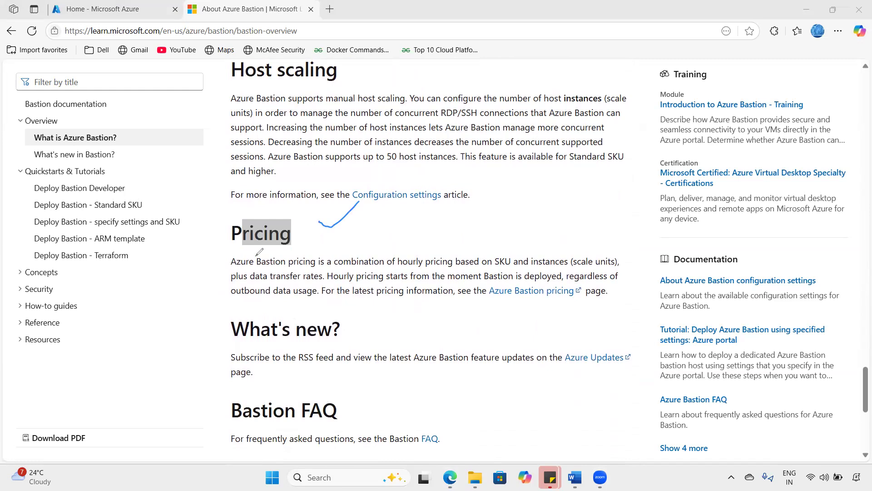
mouse_move(400, 219)
mouse_down()
mouse_move(459, 235)
mouse_move(518, 209)
mouse_move(517, 201)
mouse_move(533, 210)
mouse_move(514, 227)
mouse_up()
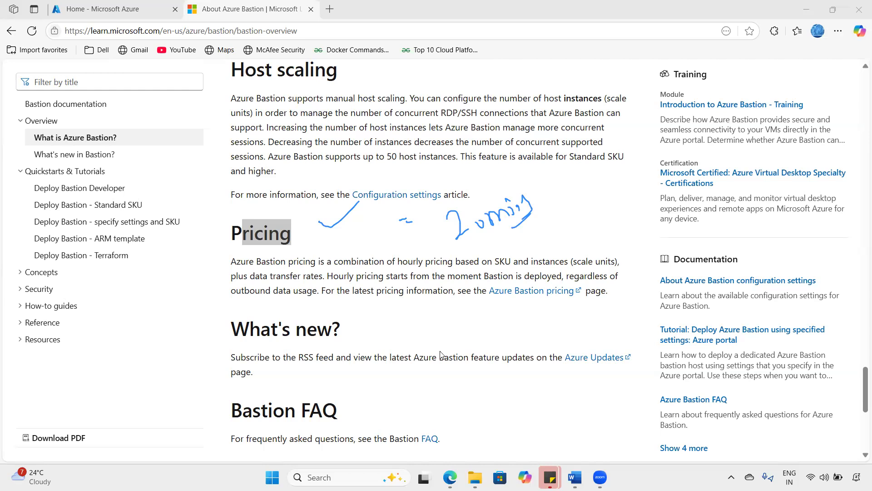
key(Escape)
scroll(441, 350, up, 20)
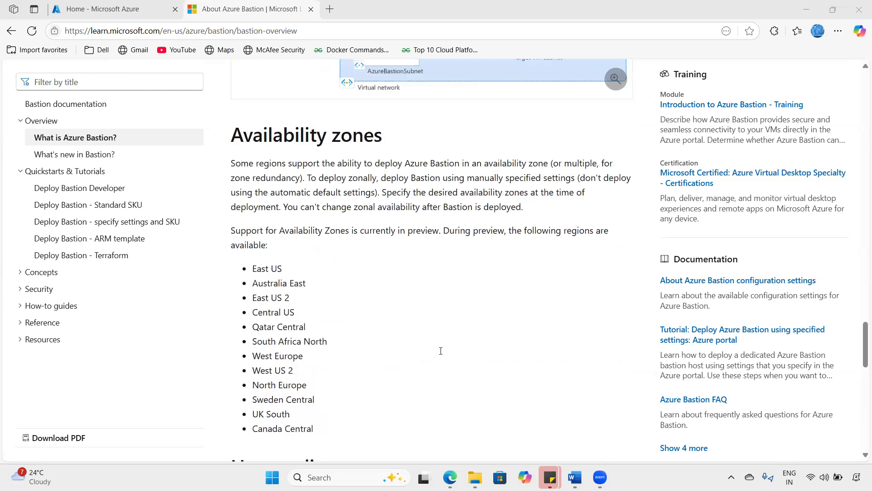
scroll(441, 350, up, 6)
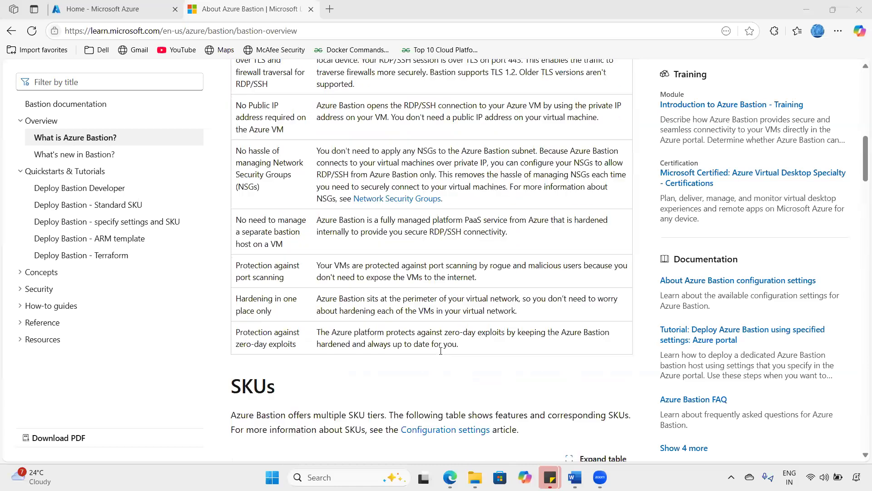
- Highlight the 'Azure Bastion' article title, then start reading the Bastion overview
scroll(335, 207, up, 10)
drag(318, 185, 517, 186)
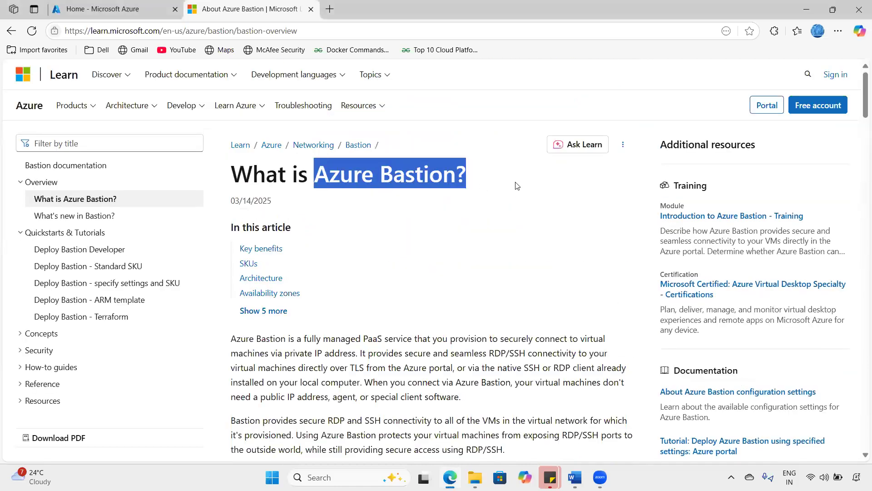
click(489, 247)
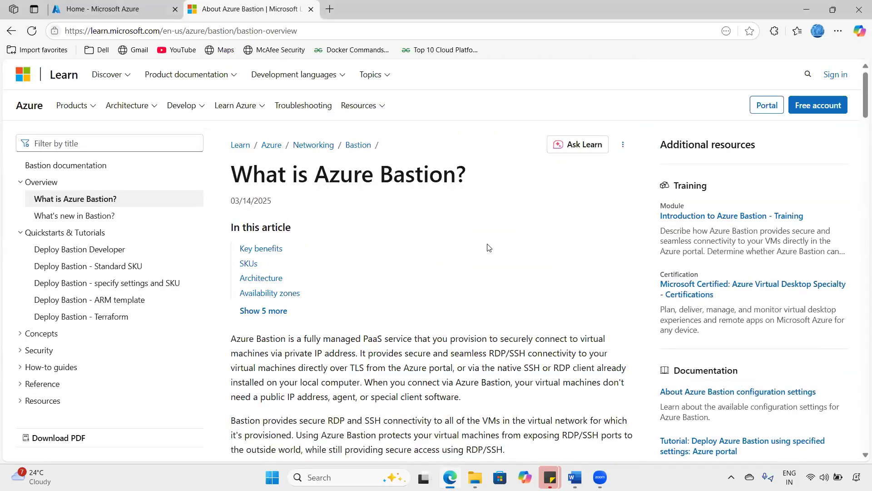
scroll(361, 250, down, 1)
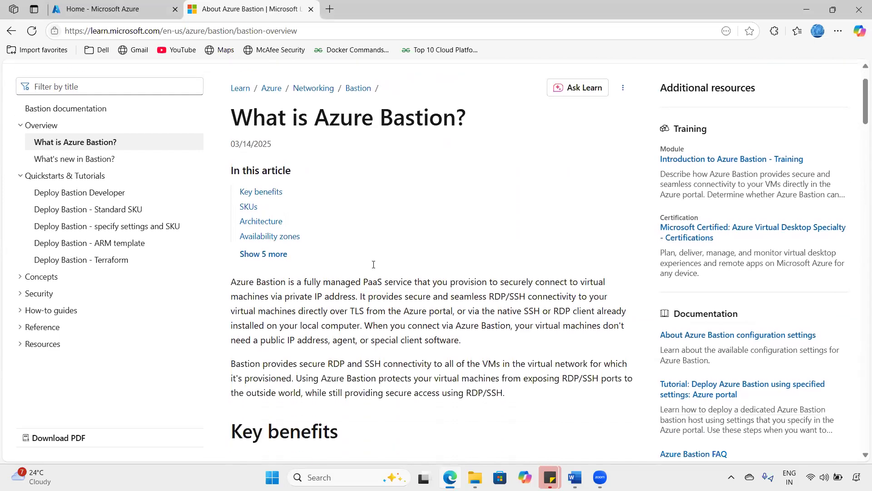
scroll(374, 264, down, 2)
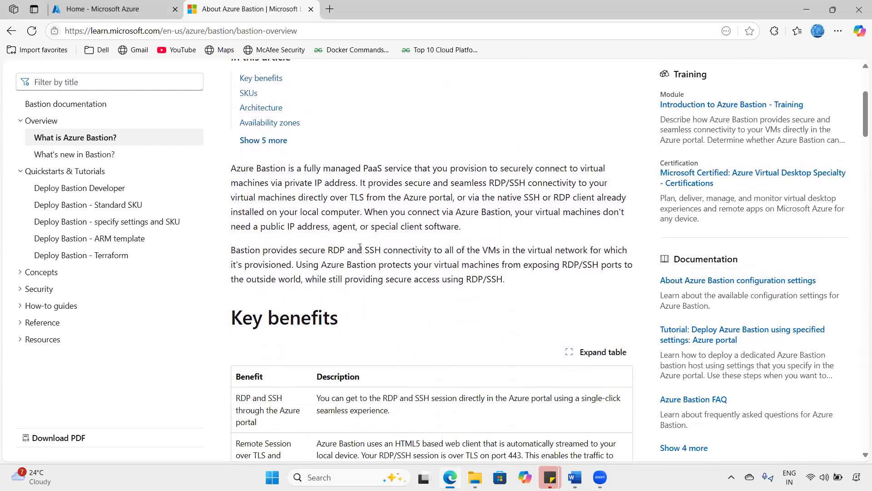
scroll(360, 248, down, 7)
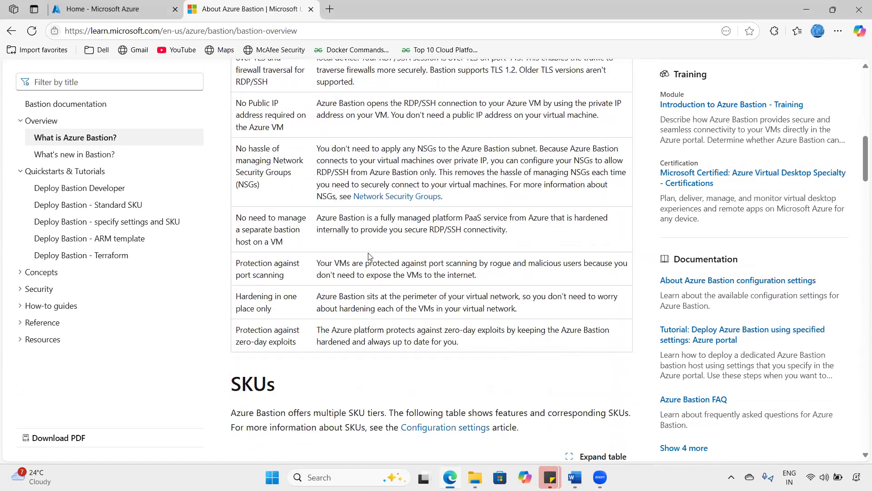
- Read on through Host scaling and Pricing, then return to the Azure portal Home tab
scroll(369, 256, up, 1)
scroll(369, 257, down, 4)
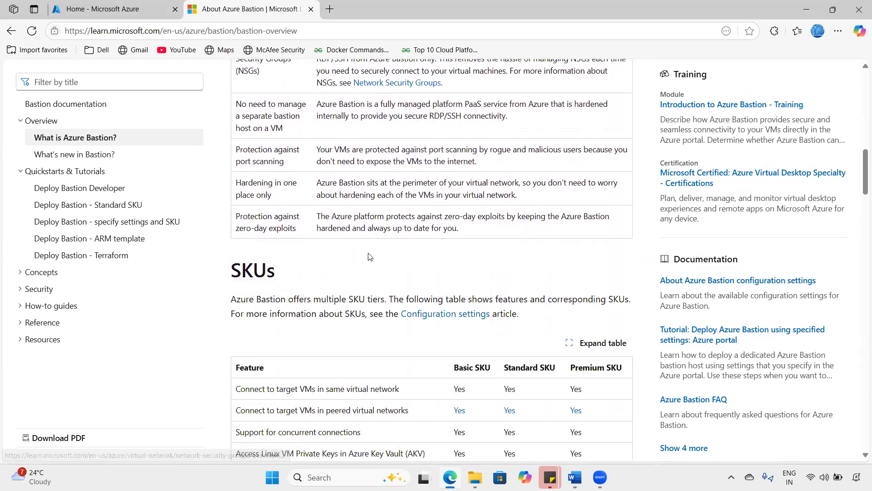
scroll(369, 256, down, 5)
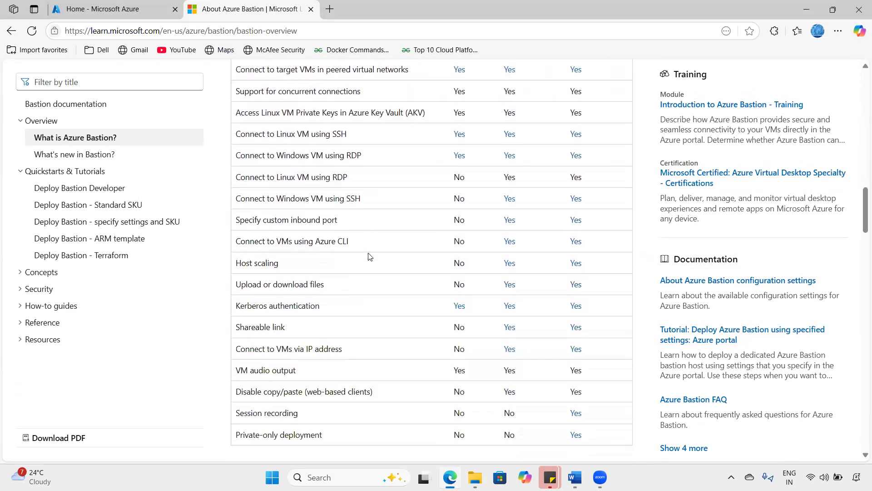
scroll(370, 256, down, 6)
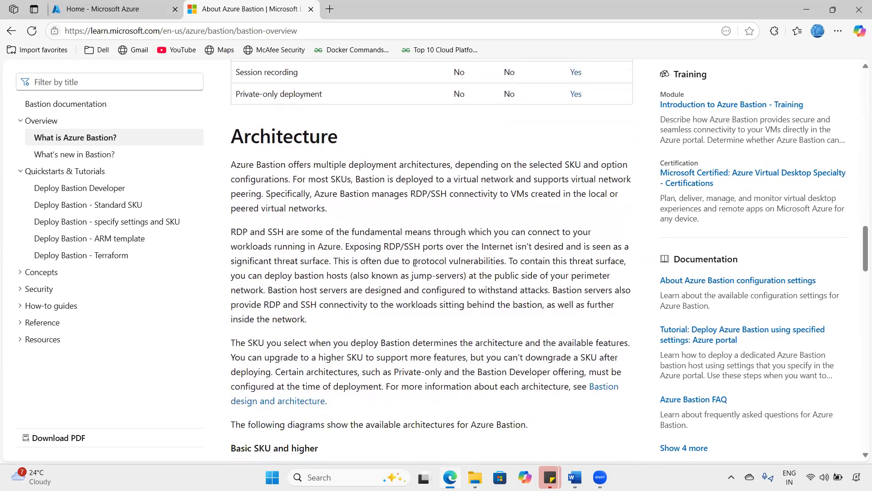
scroll(414, 263, down, 4)
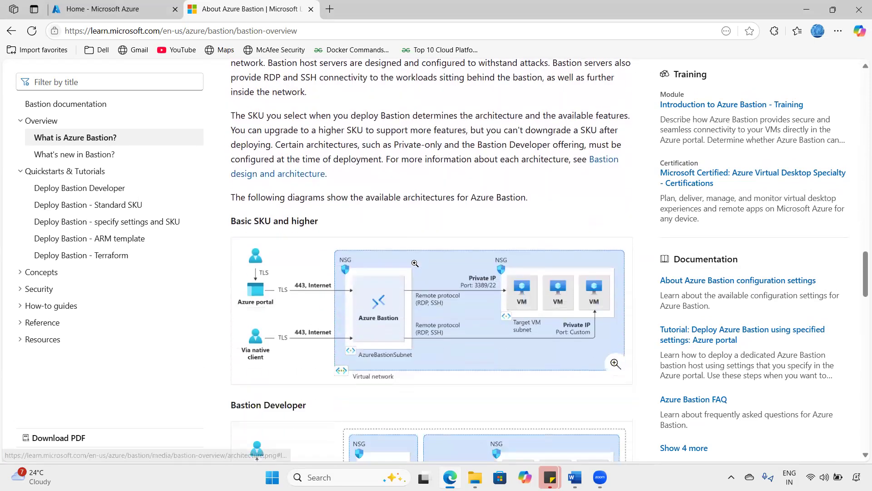
scroll(414, 263, down, 10)
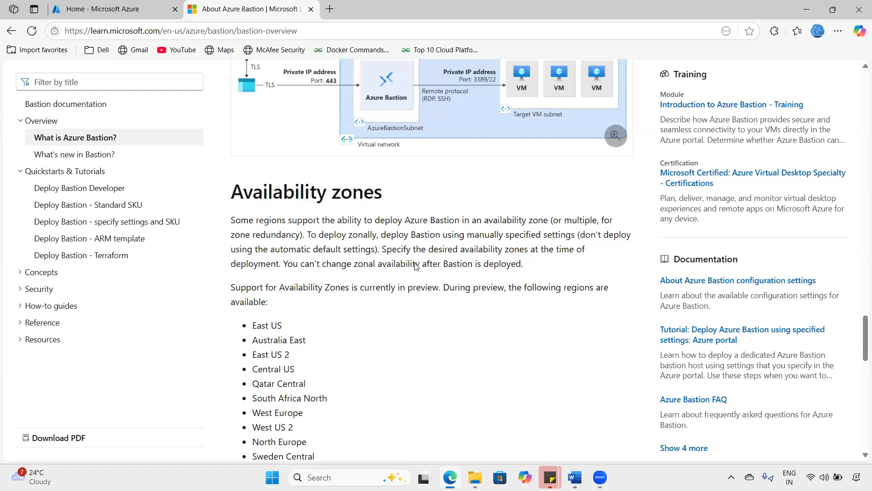
scroll(414, 266, down, 6)
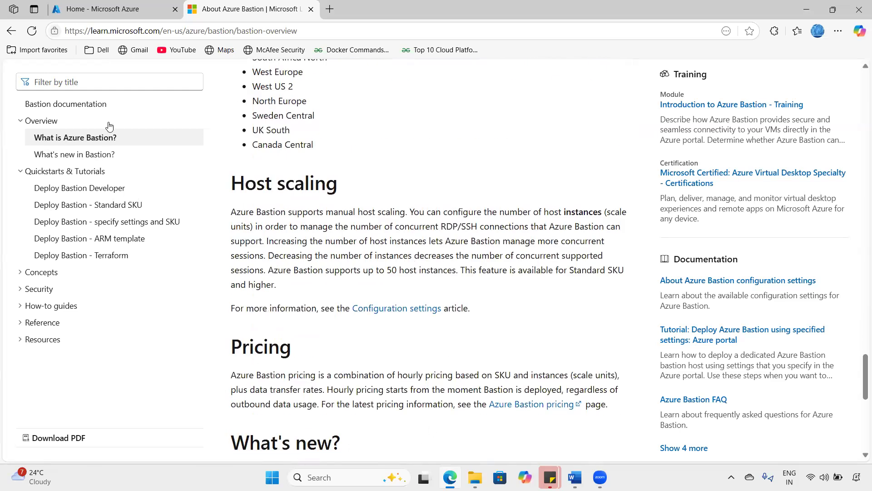
key(ctrl+shift+Tab)
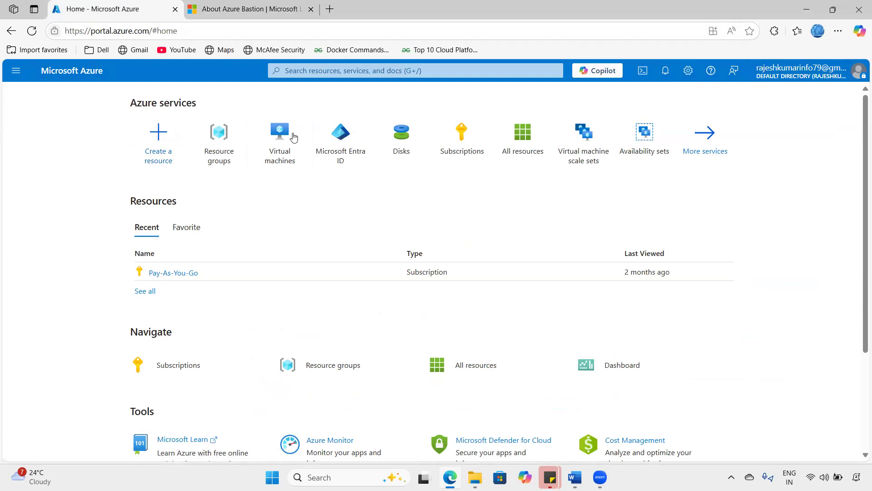
- From the empty Virtual machines list, choose Create > Virtual machine
mouse_move(275, 143)
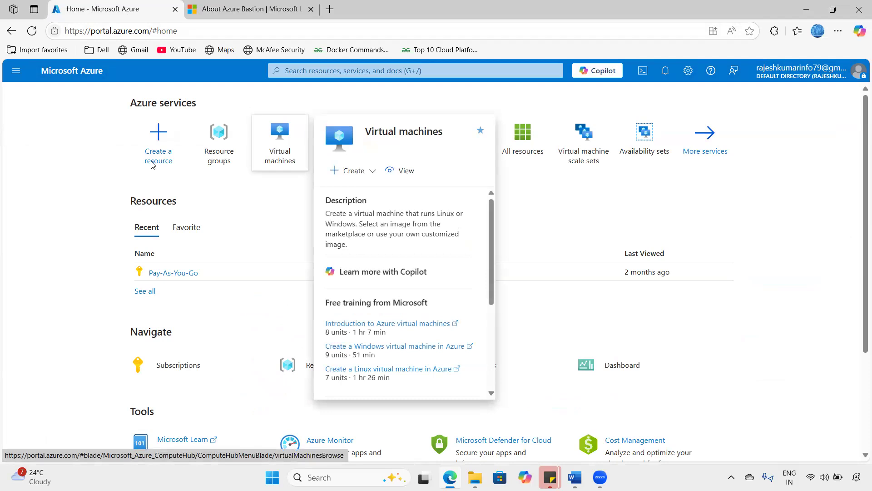
click(279, 150)
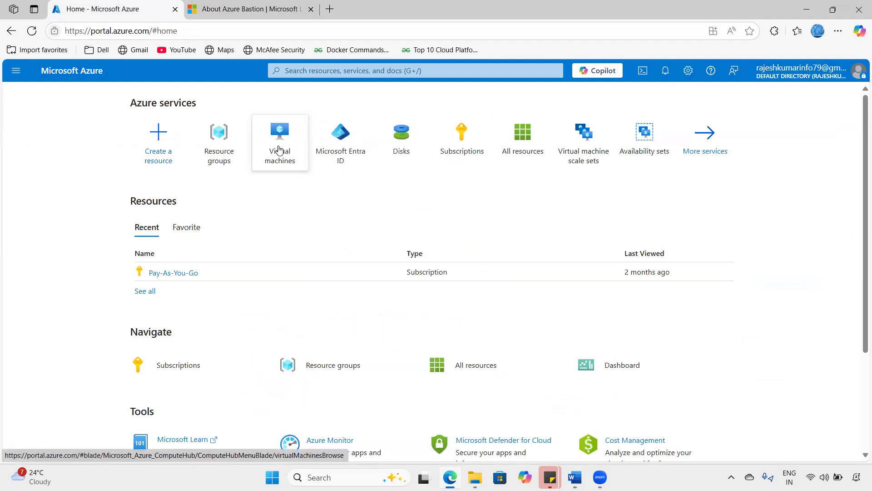
click(281, 190)
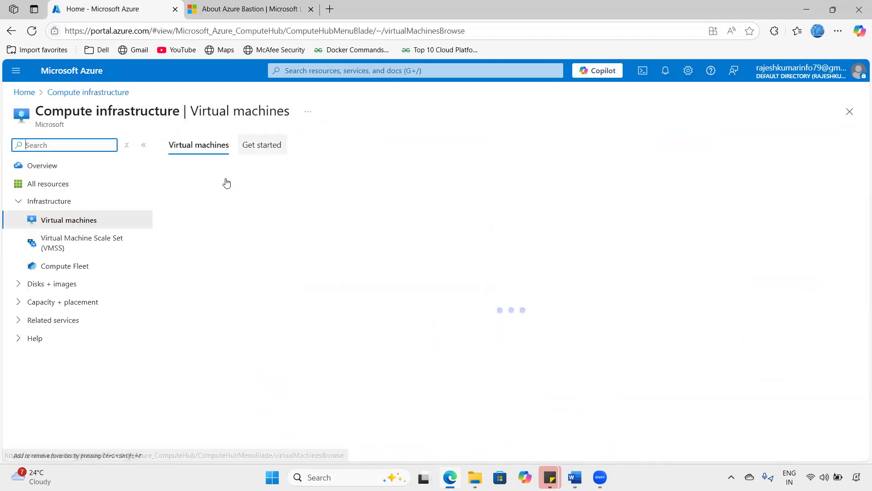
click(213, 201)
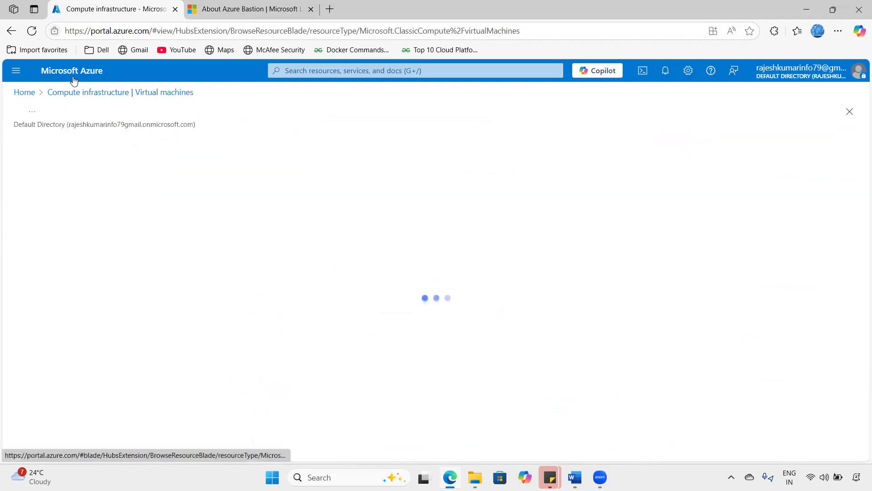
click(215, 179)
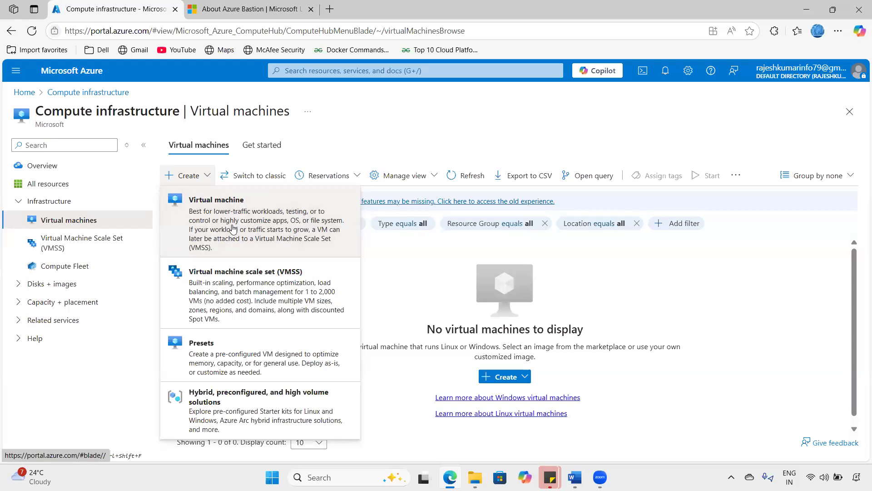
click(257, 238)
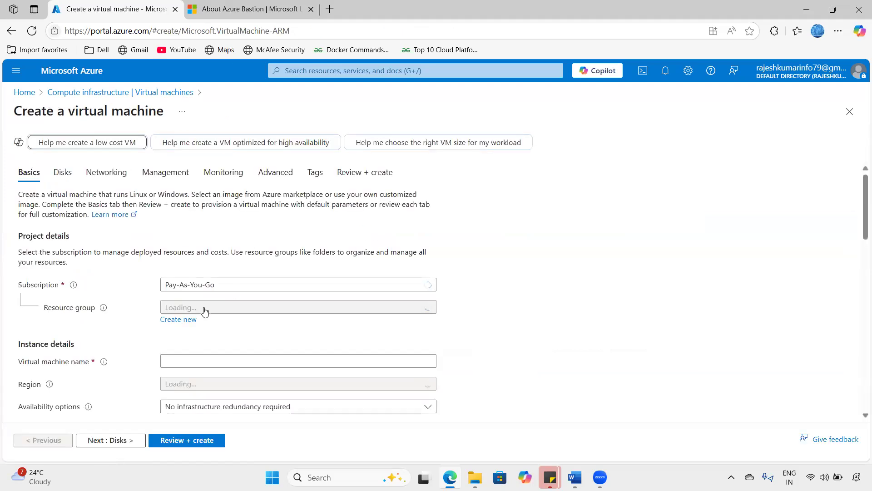
- Create the new resource group 'pop' and name the virtual machine vm-01
click(177, 320)
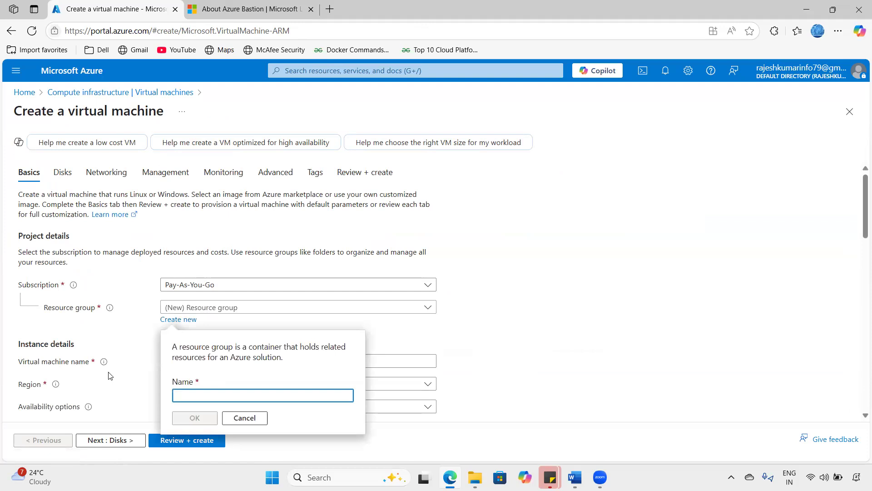
text(pop)
click(210, 420)
click(195, 361)
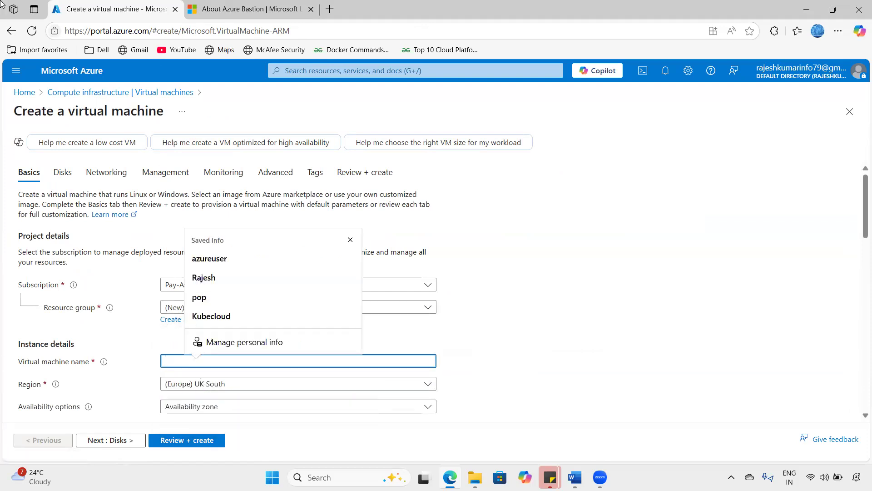
text(vm-01)
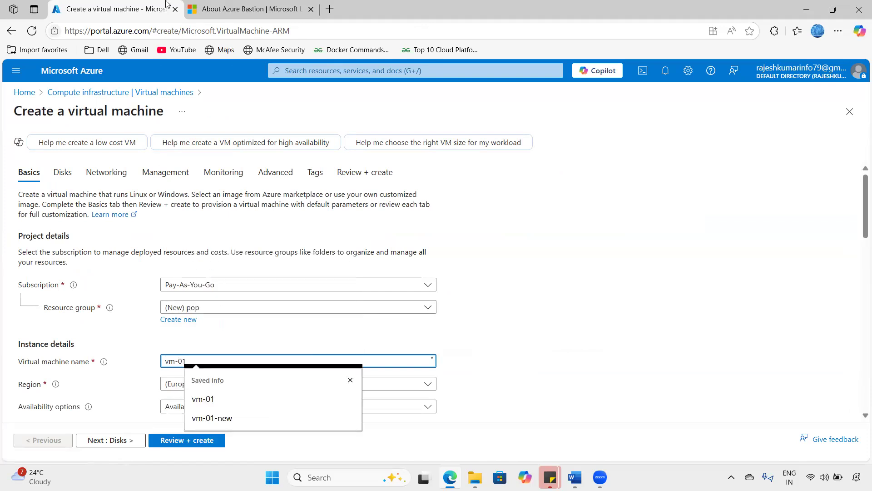
click(634, 305)
- Set No infrastructure redundancy, the Windows Server 2019 Datacenter image and Standard_D2s_v3 size
scroll(393, 308, down, 3)
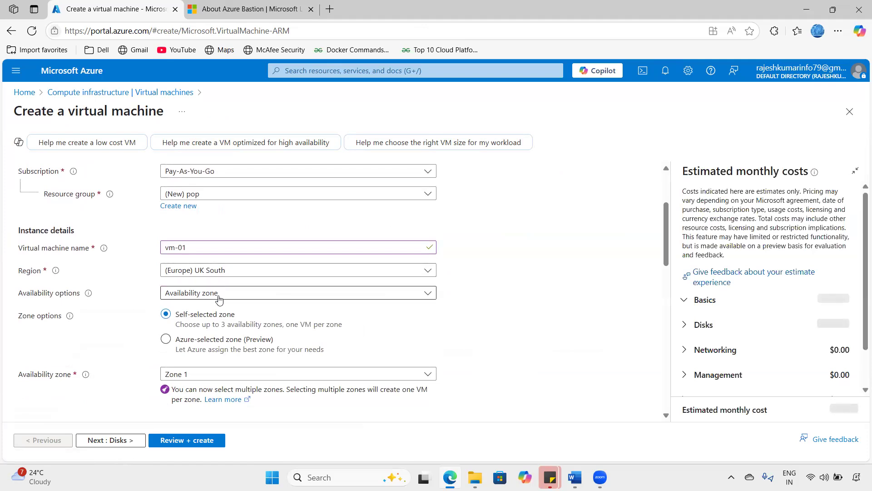
click(218, 293)
click(201, 306)
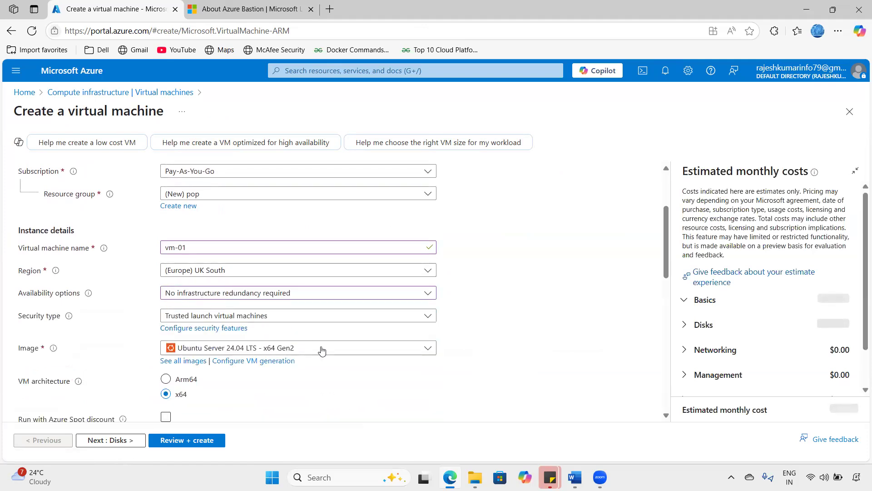
click(339, 349)
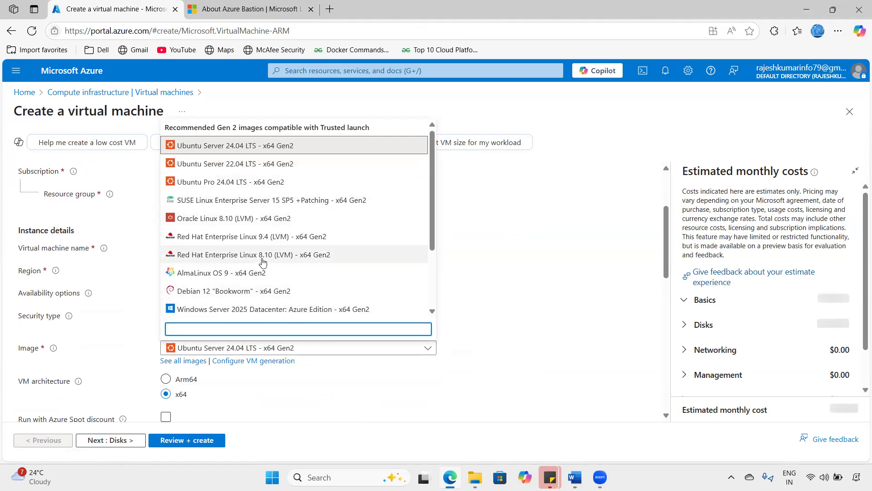
scroll(272, 291, down, 1)
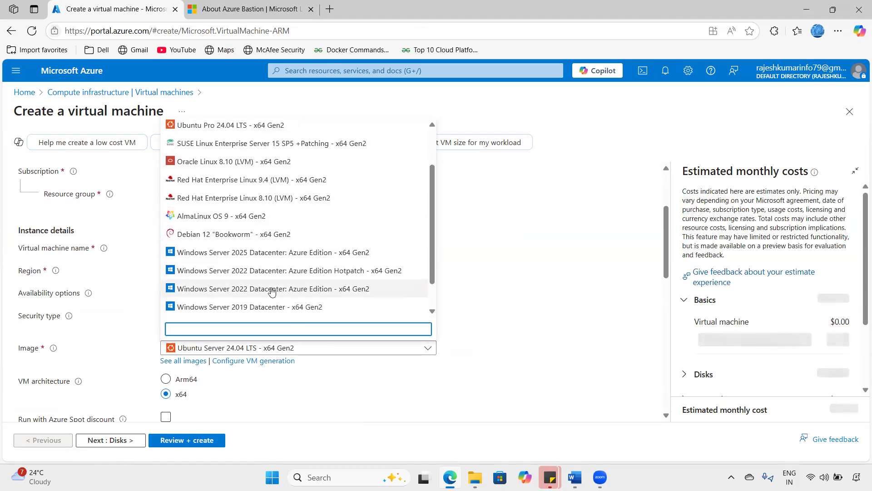
click(386, 308)
scroll(314, 330, down, 3)
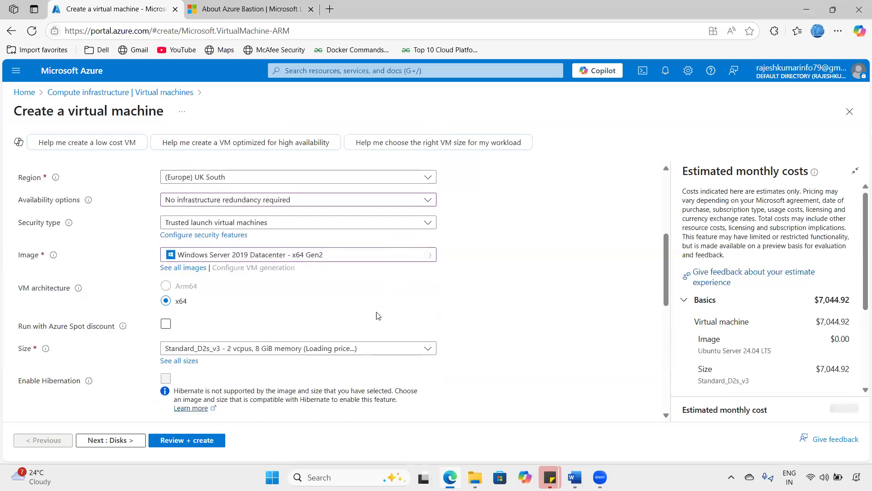
click(318, 336)
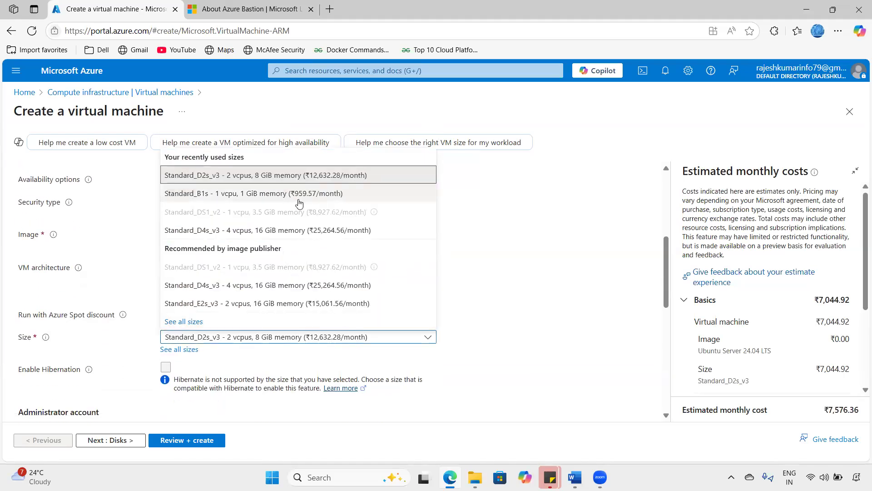
click(275, 176)
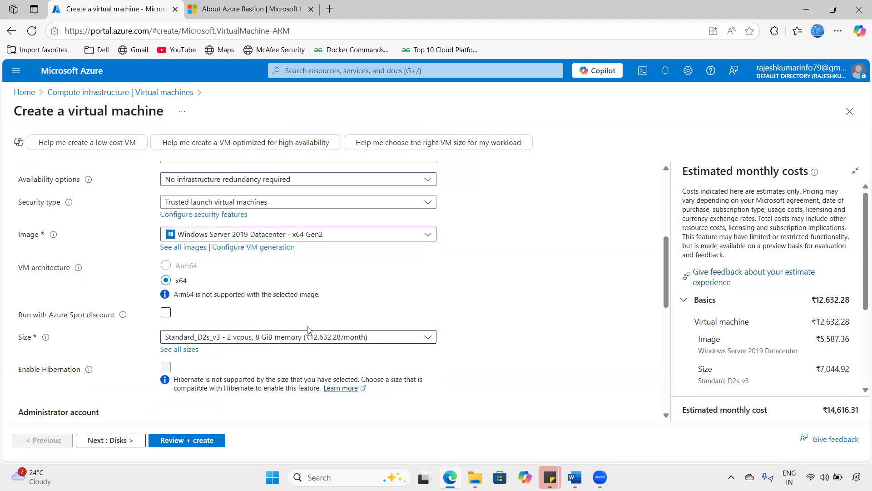
scroll(360, 304, down, 4)
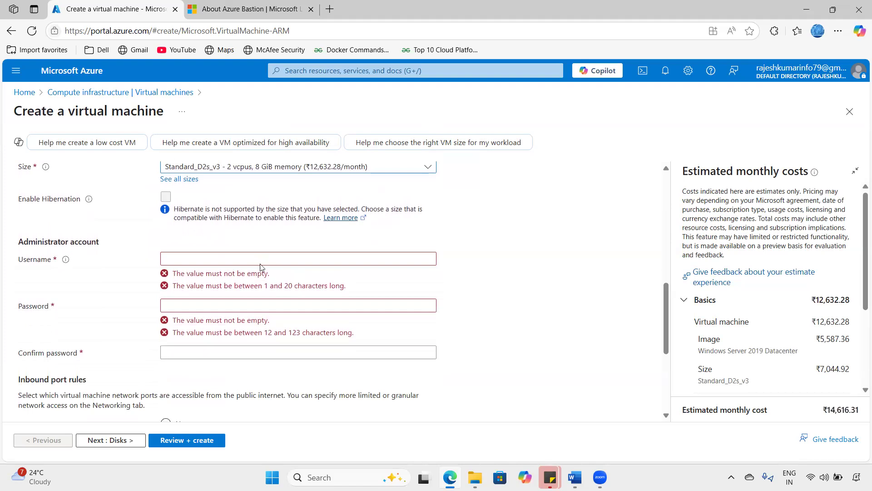
- Enter the administrator username and confirmed password, keep RDP 3389 inbound, and continue to Disks
click(260, 263)
text(vmadmin)
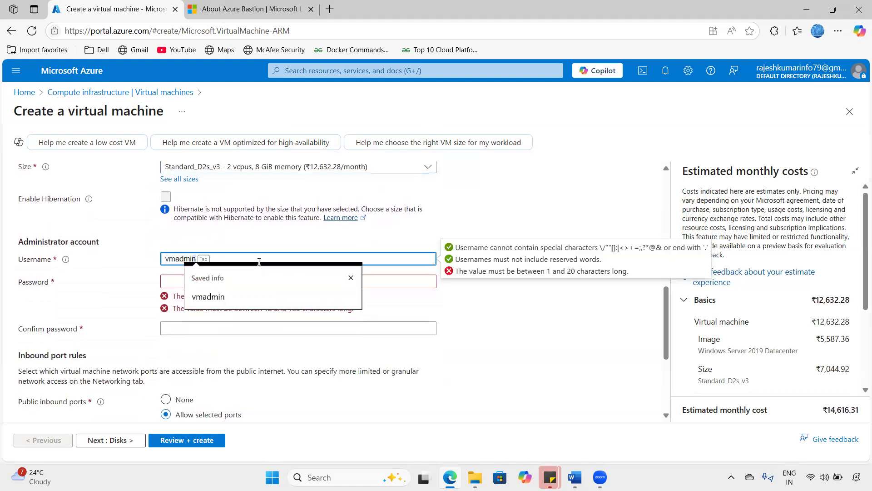
key(Tab)
text(P)
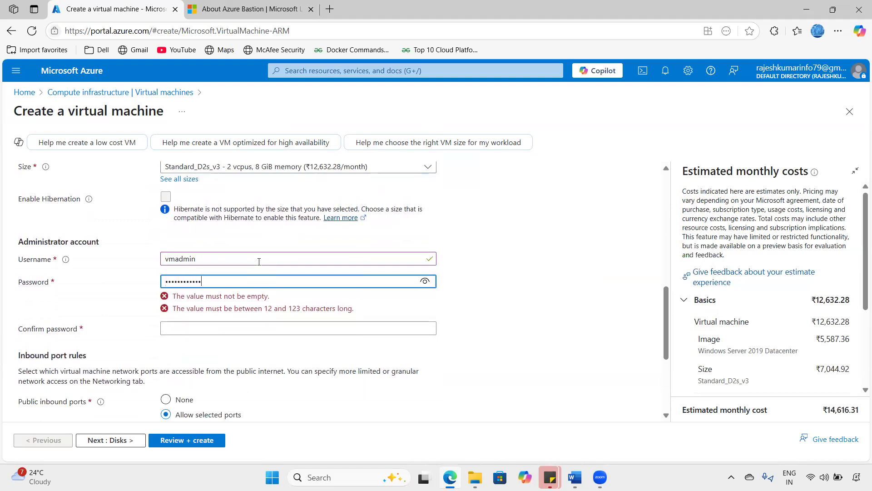
key(Tab)
text(Pas)
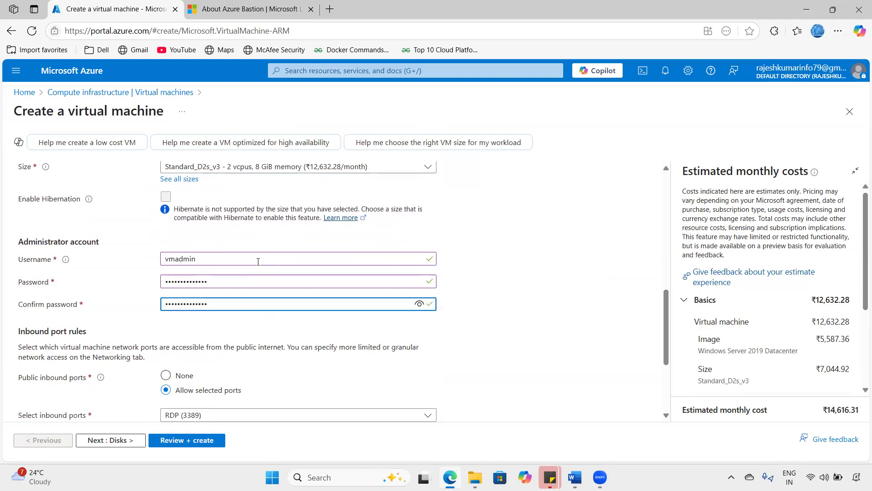
scroll(257, 261, down, 3)
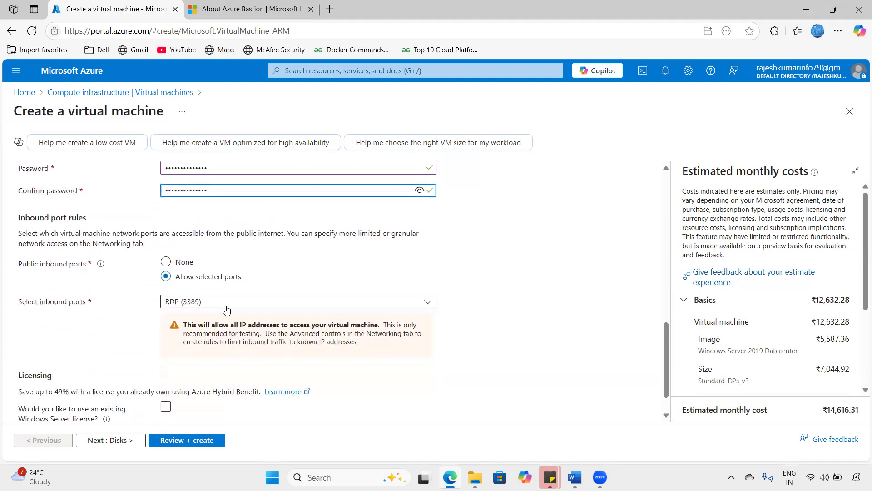
click(450, 293)
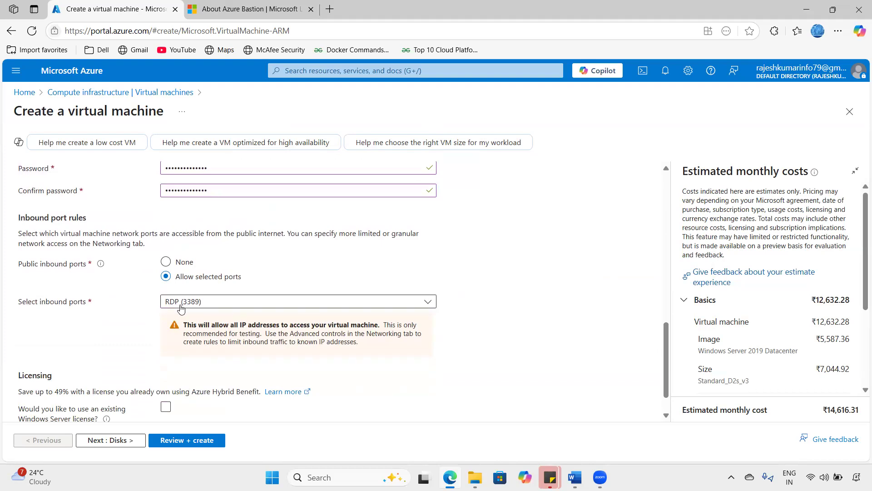
scroll(181, 308, down, 1)
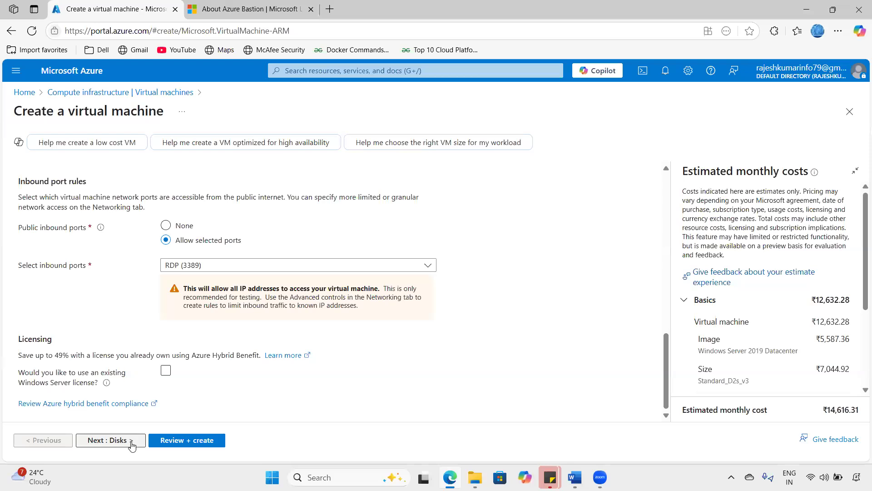
click(132, 444)
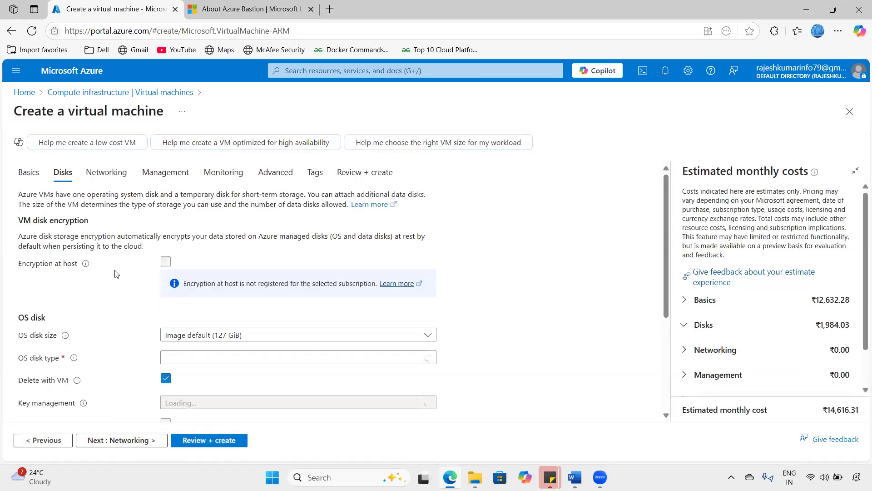
- Accept defaults on Networking, Management, Monitoring and Advanced, then Create after validation passes
scroll(114, 273, down, 3)
scroll(132, 288, up, 4)
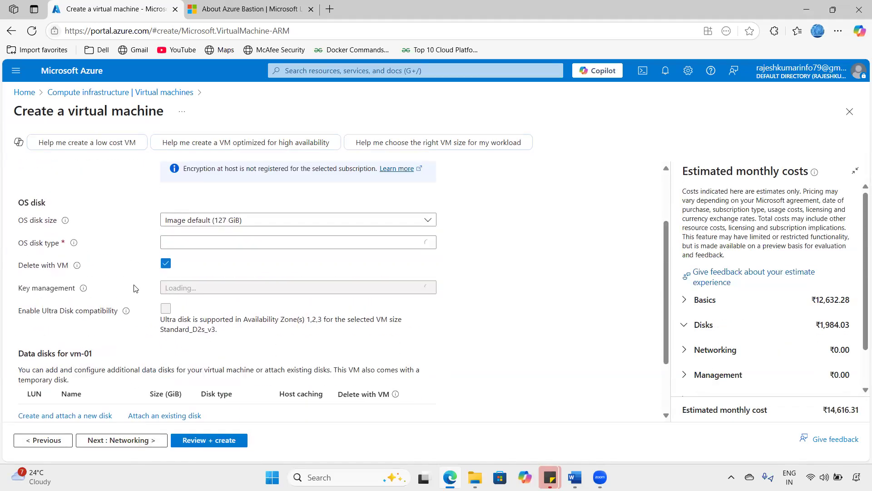
click(119, 438)
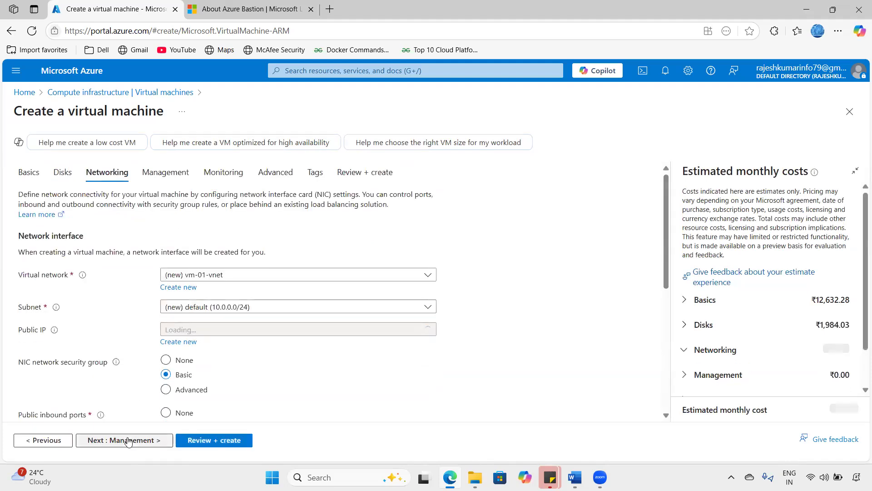
click(129, 440)
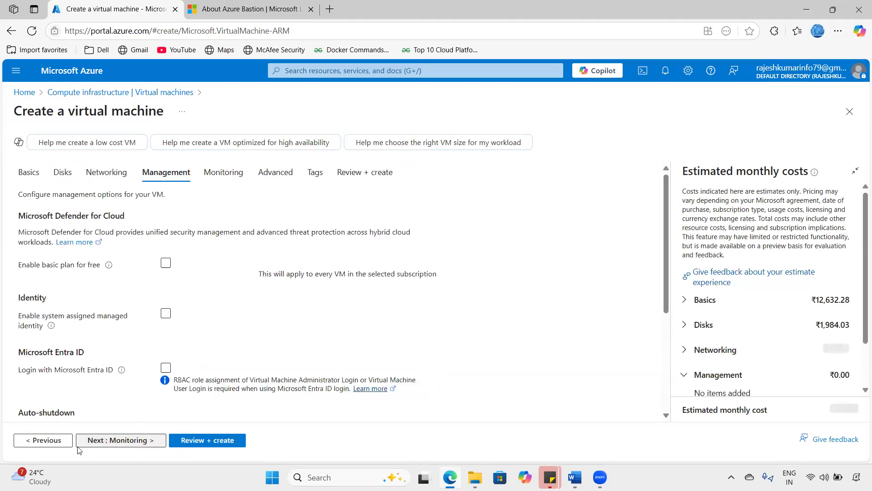
click(62, 440)
click(114, 443)
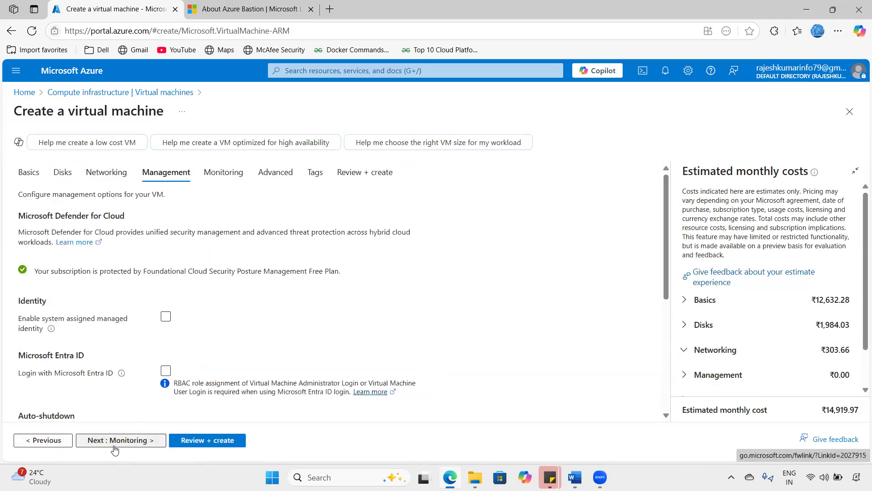
click(106, 443)
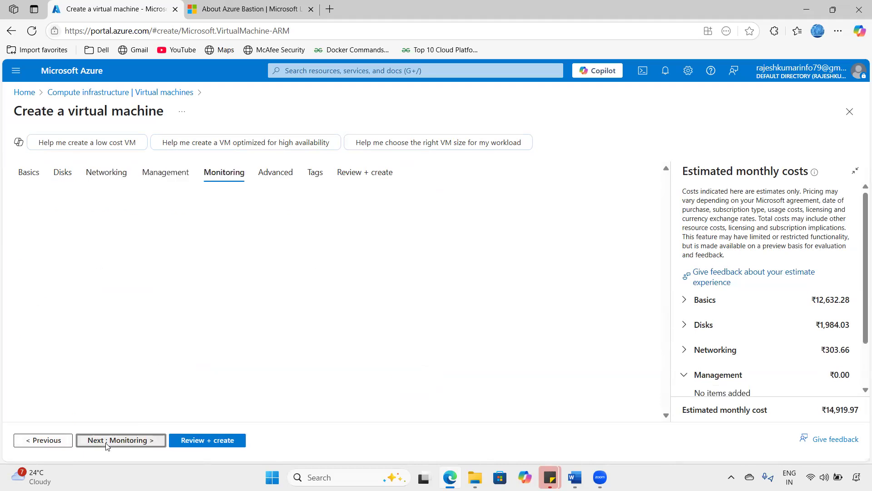
click(105, 443)
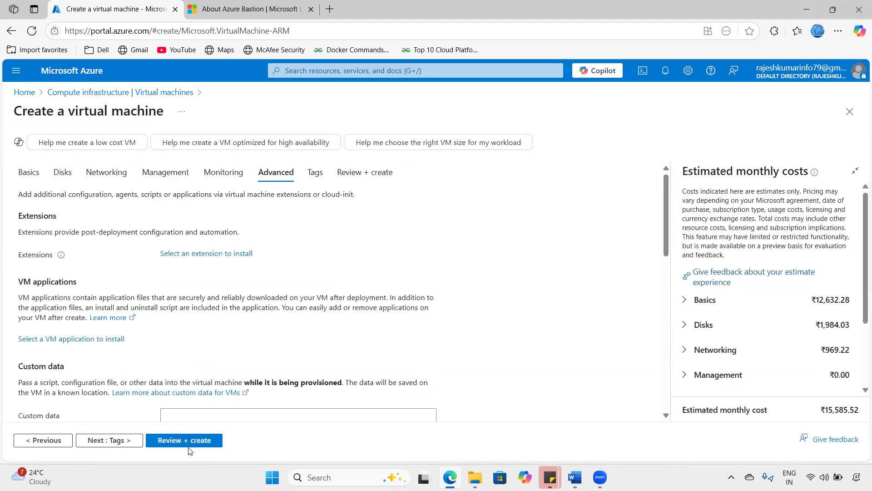
click(187, 441)
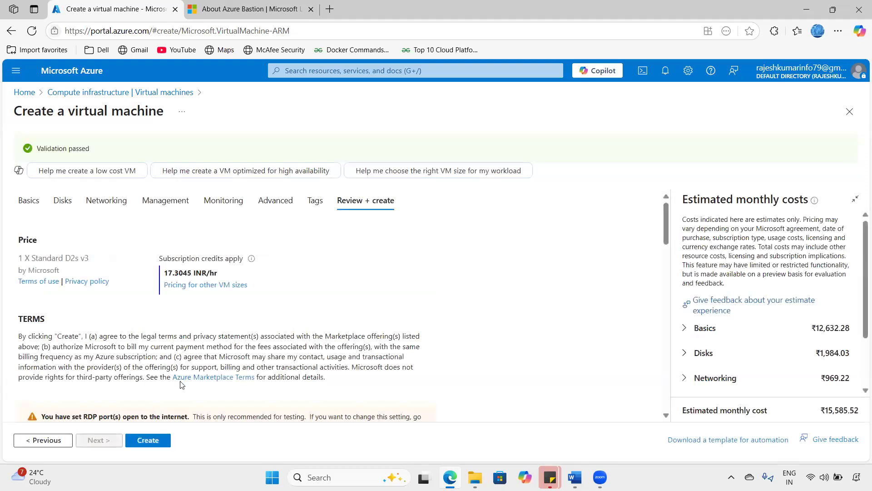
click(169, 445)
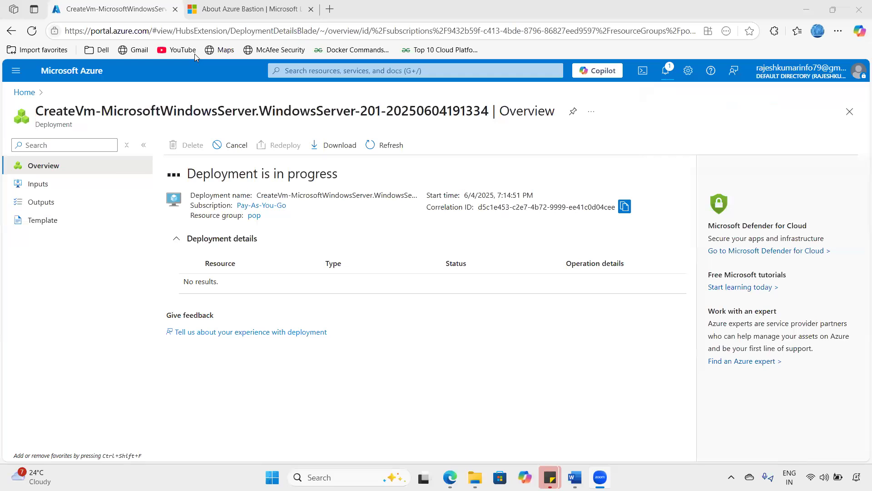
- Confirm Deployment succeeded in notifications, then open the Virtual machines list from Home
click(668, 74)
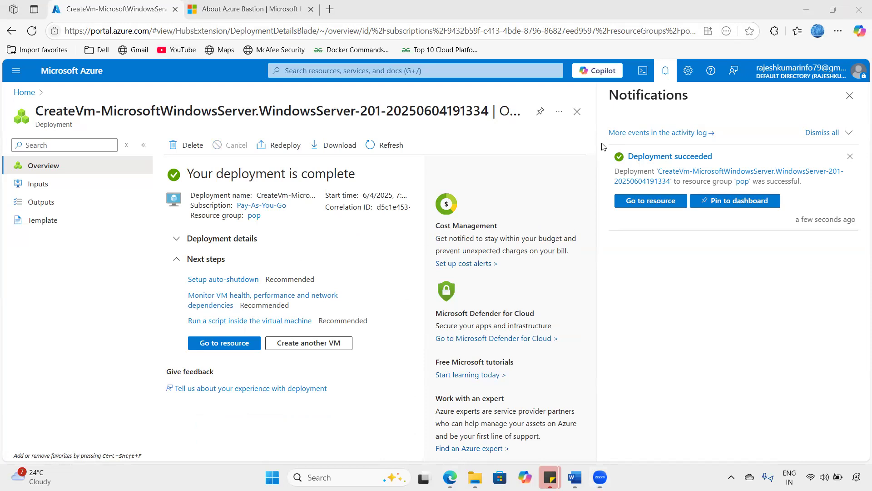
click(665, 76)
click(68, 71)
click(224, 146)
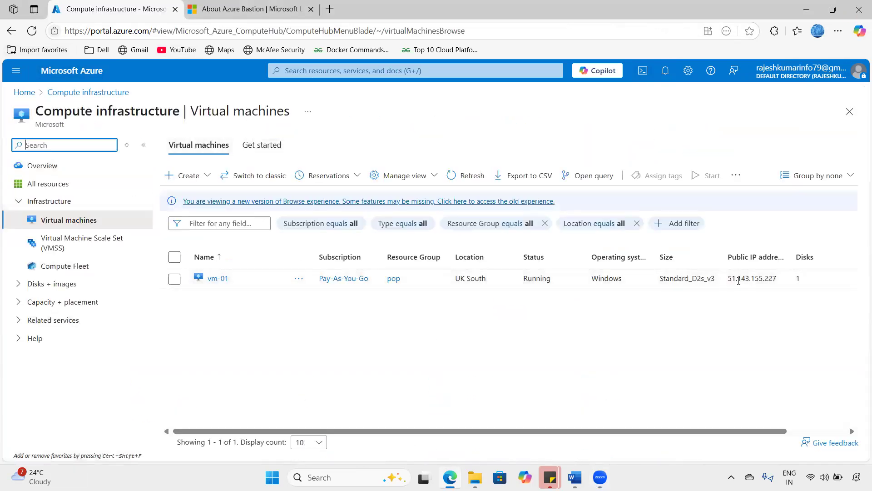
- Select vm-01's public IP 51.143.155.227, then open vm-01's resource page
drag(727, 278, 783, 278)
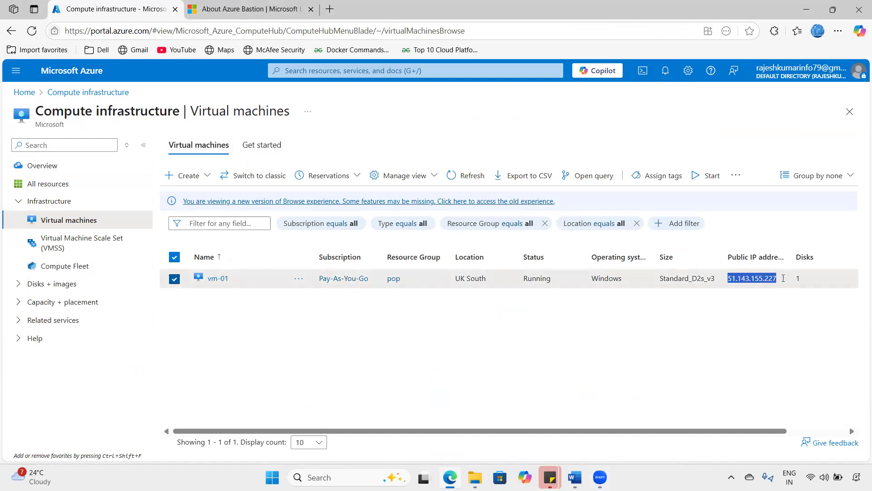
click(728, 278)
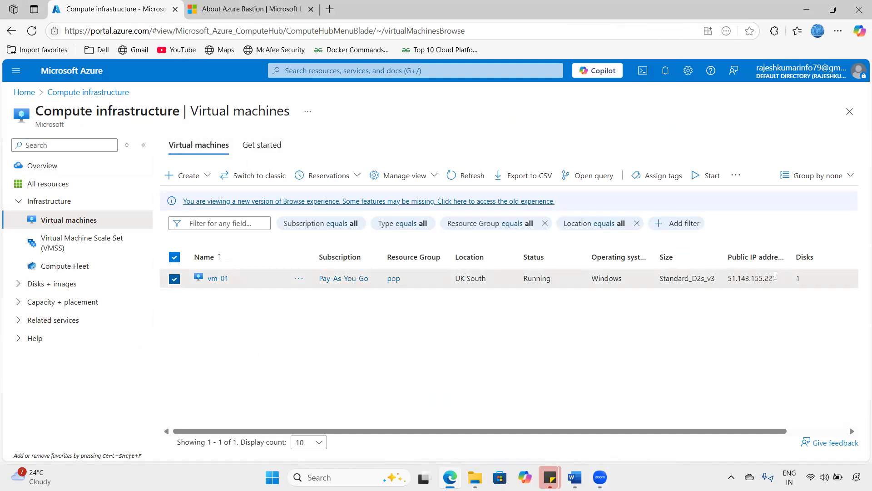
drag(728, 279, 788, 276)
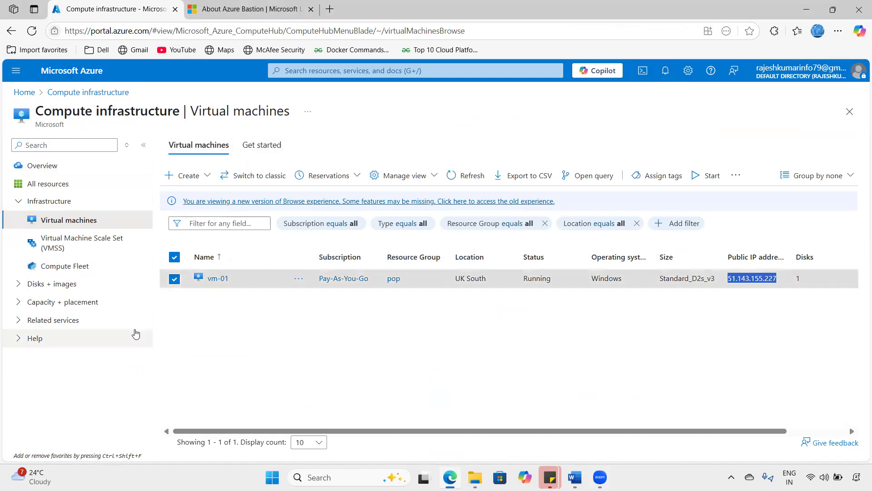
click(223, 278)
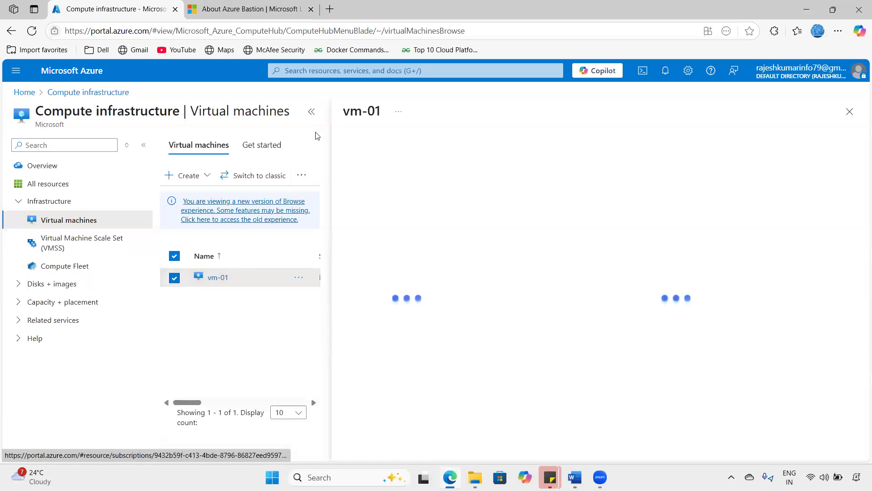
- From vm-01's Connect page, download the RDP file, keep it and open it
click(312, 112)
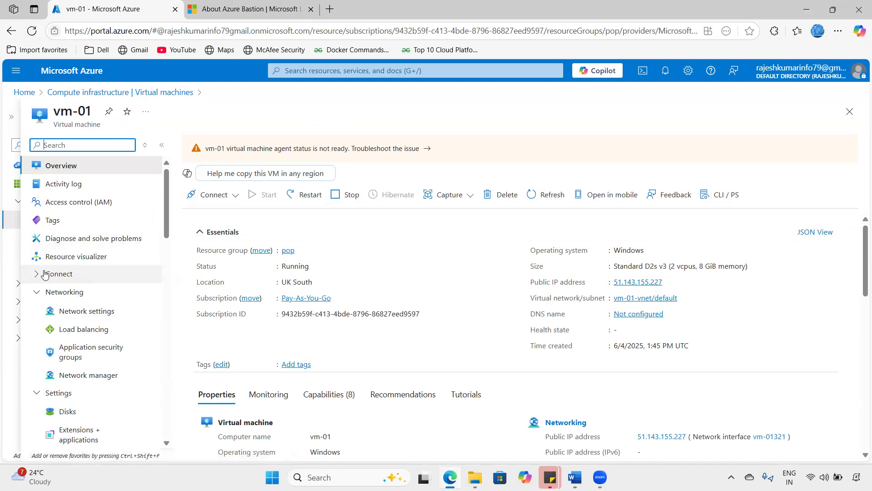
click(58, 275)
click(84, 294)
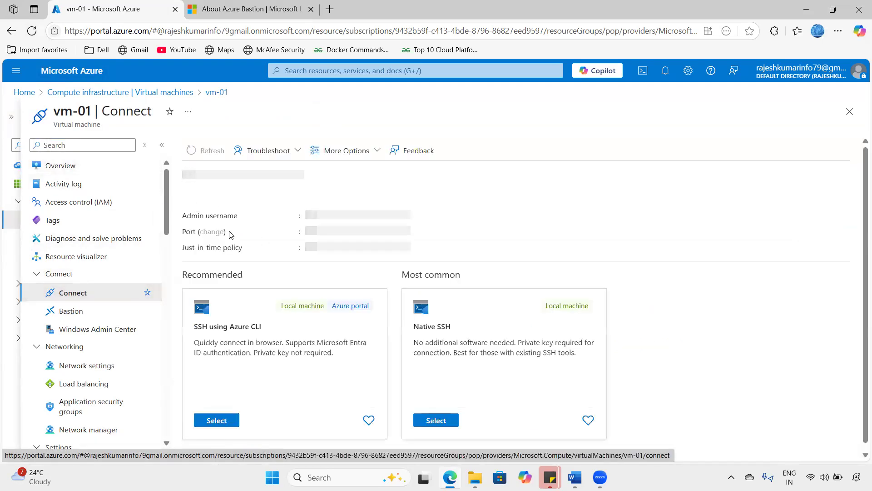
click(321, 418)
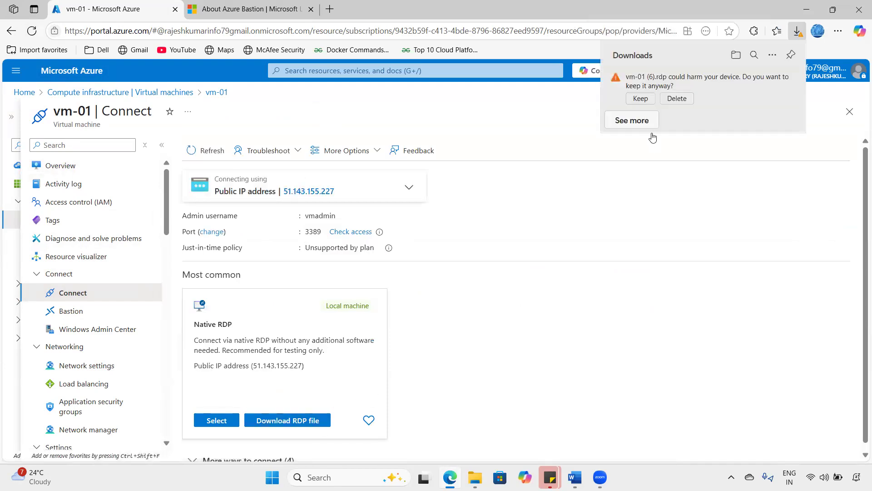
click(646, 100)
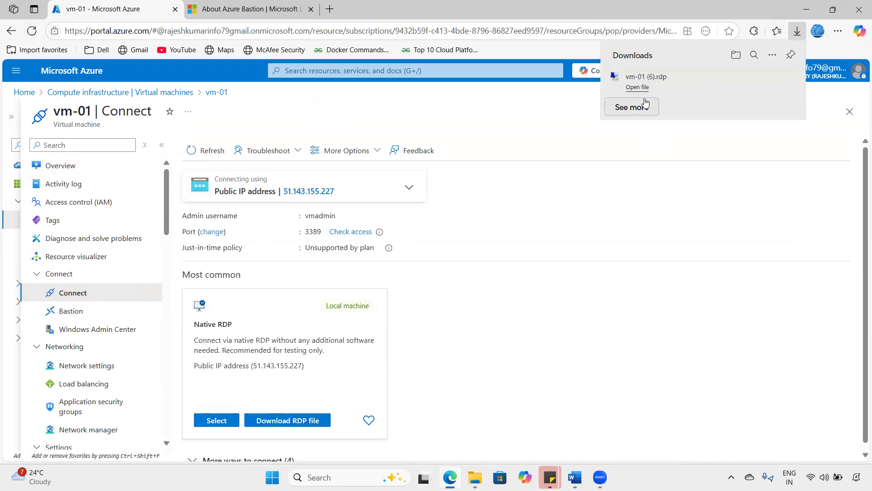
click(638, 87)
- Connect with the admin password, accept the certificate, and show the session in a window
click(521, 298)
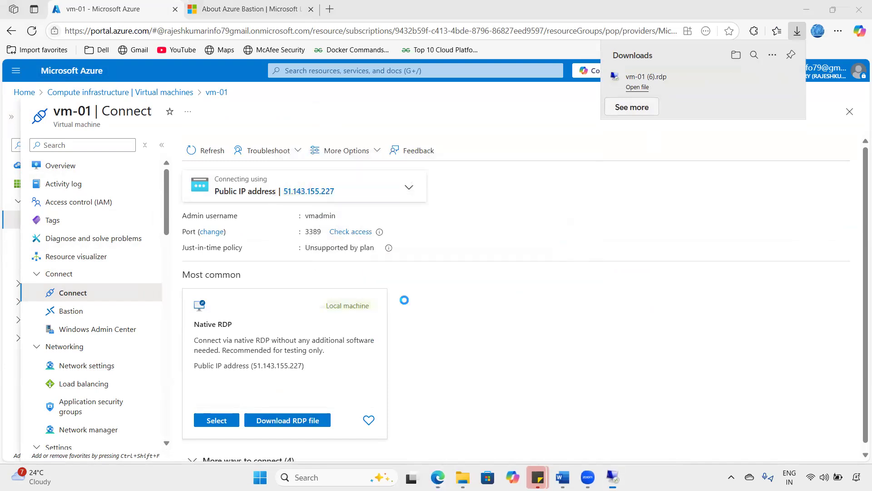
text(••••••••••••••)
click(385, 350)
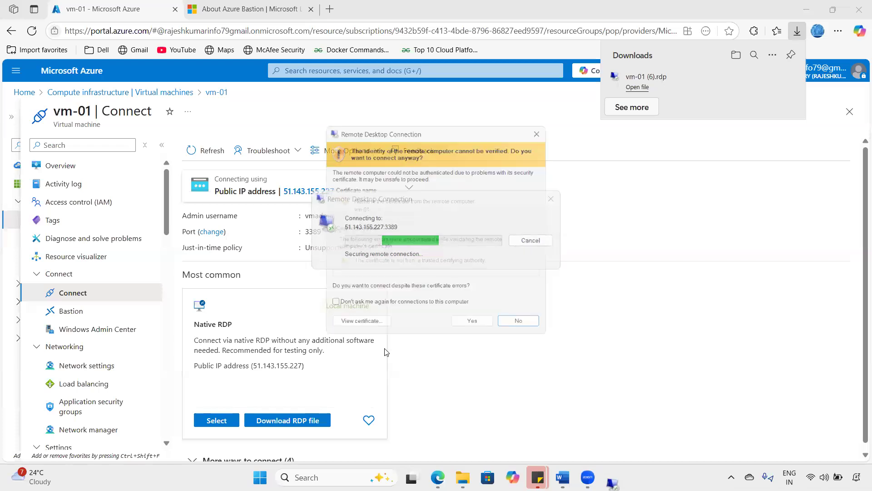
click(471, 329)
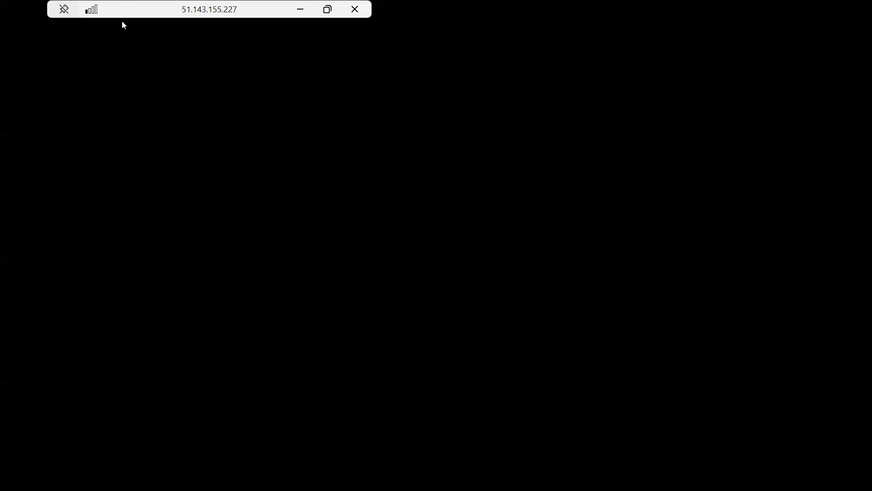
double_click(118, 15)
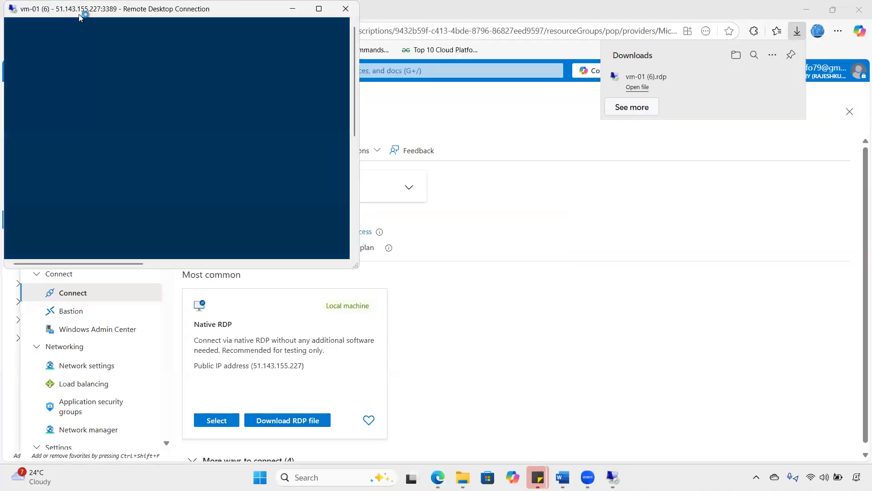
drag(79, 18, 123, 140)
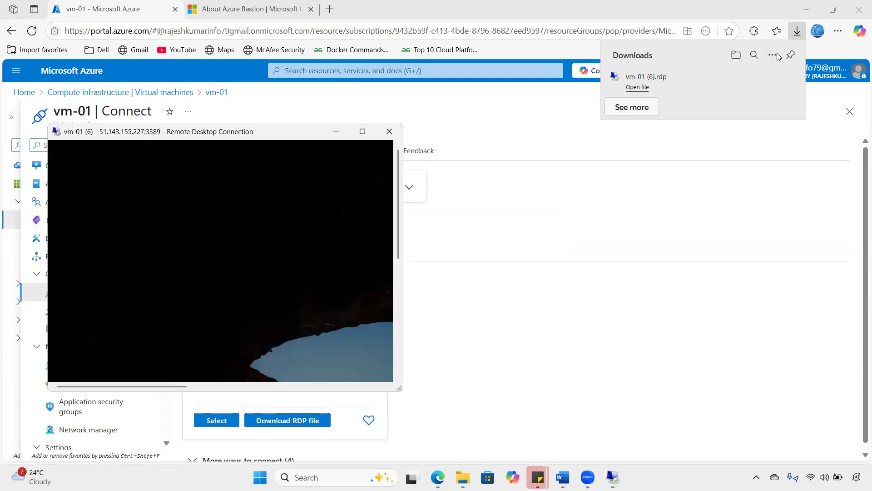
click(729, 122)
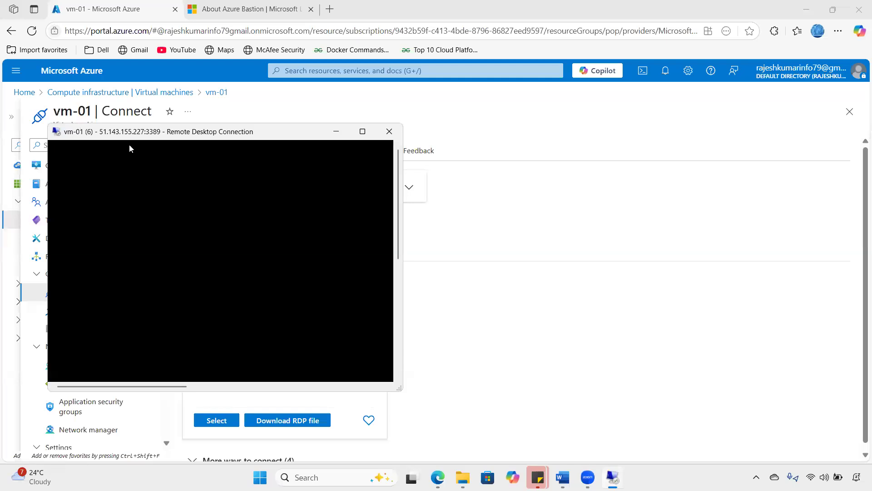
- Clear Document1 and type a title about remote access without public IP on the VMs
click(563, 477)
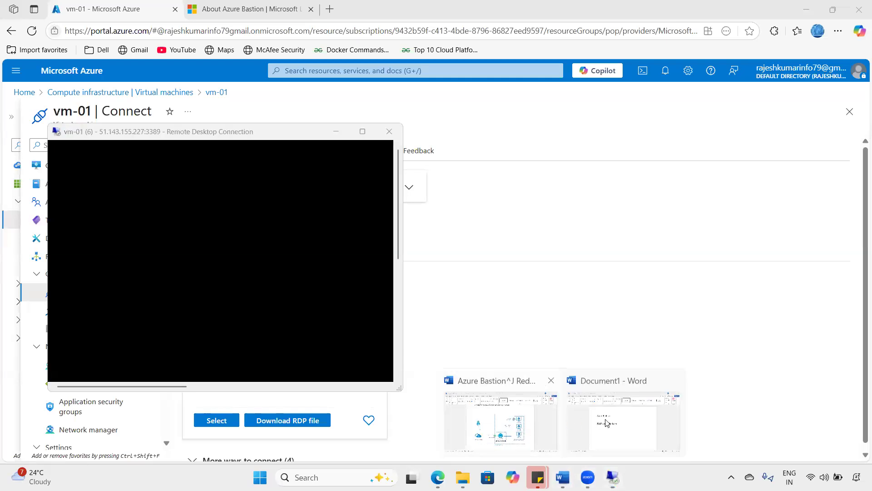
click(579, 388)
click(471, 286)
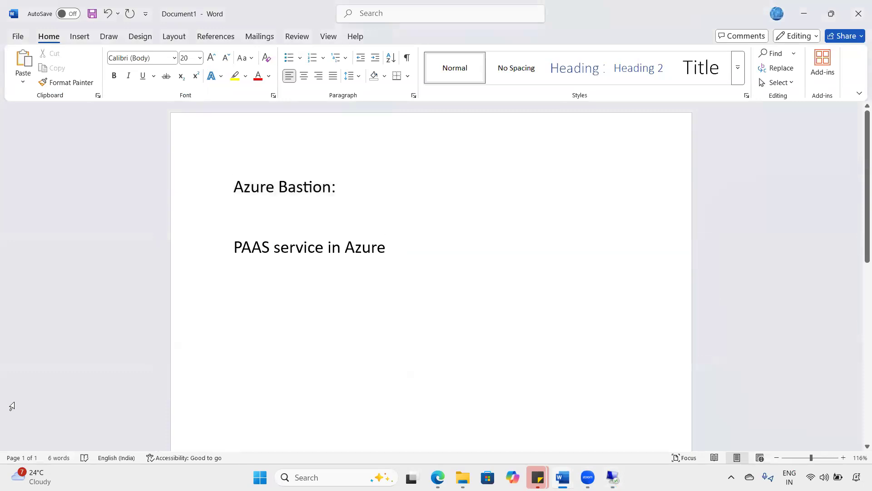
key(Return)
key(Return)
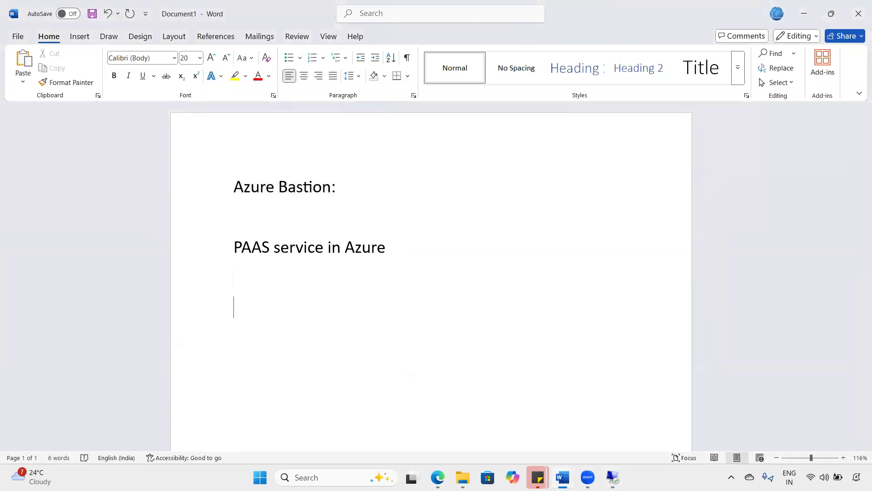
key(ctrl+a)
key(Delete)
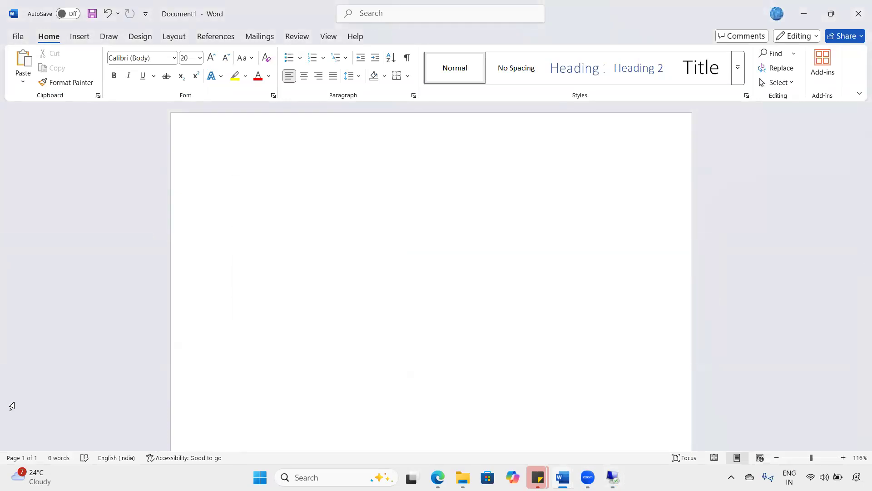
text(Ways to take)
text(e)
key(BackSpace)
text(te without public )
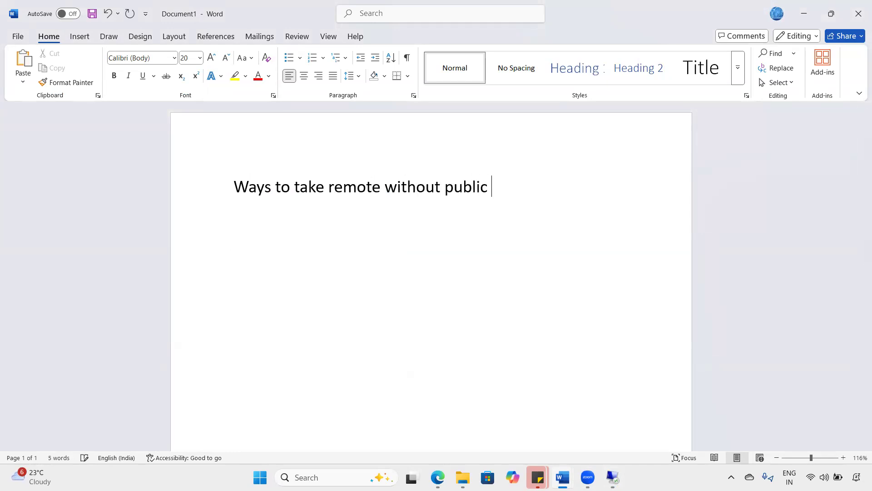
text(IP  on the VM;s)
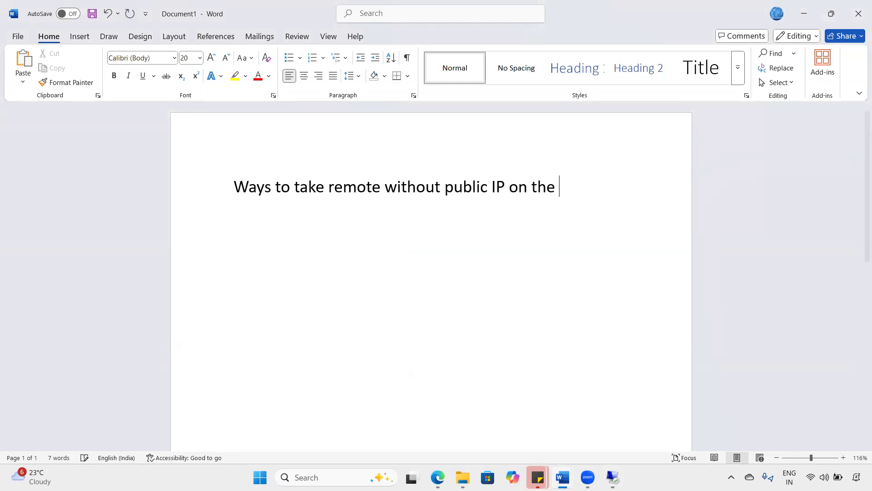
key(Return)
key(Return)
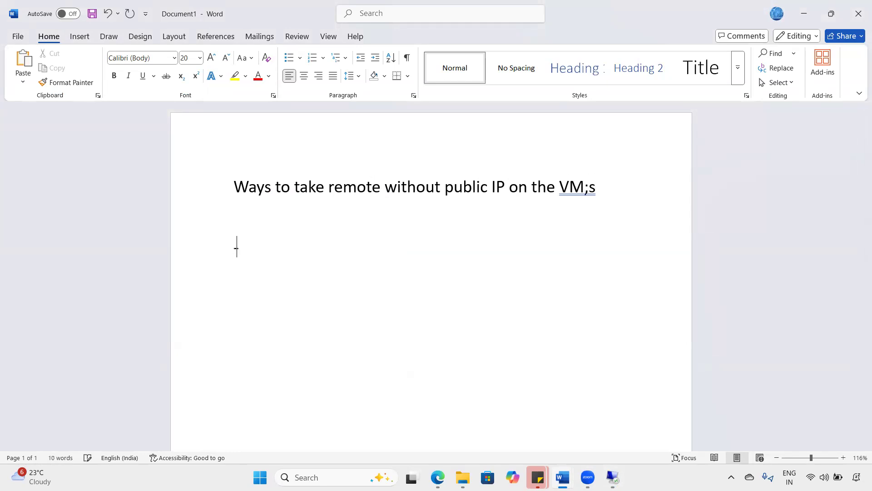
- List dash bullets: Azure Bastion, Firewall rules, S2S and P2S connection, Azure Load balancer
text(- Azure ba)
key(BackSpace)
key(BackSpace)
text(Bastion)
key(Return)
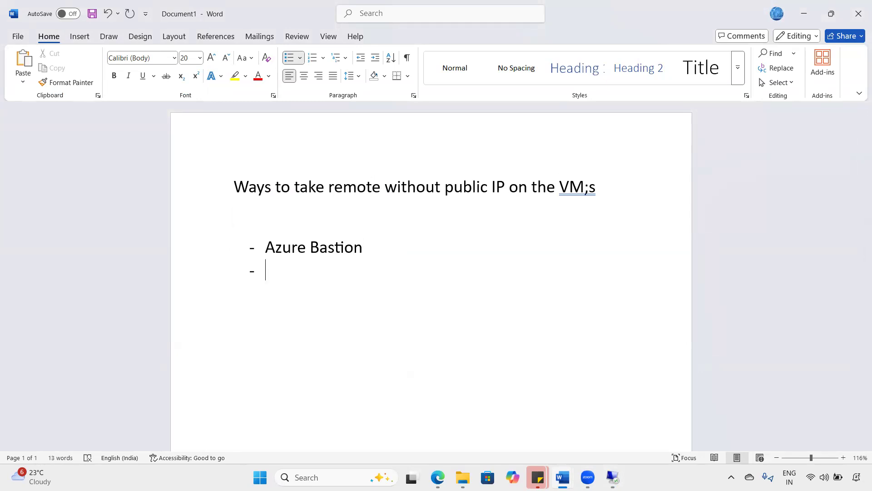
text(Firewall rules)
key(Return)
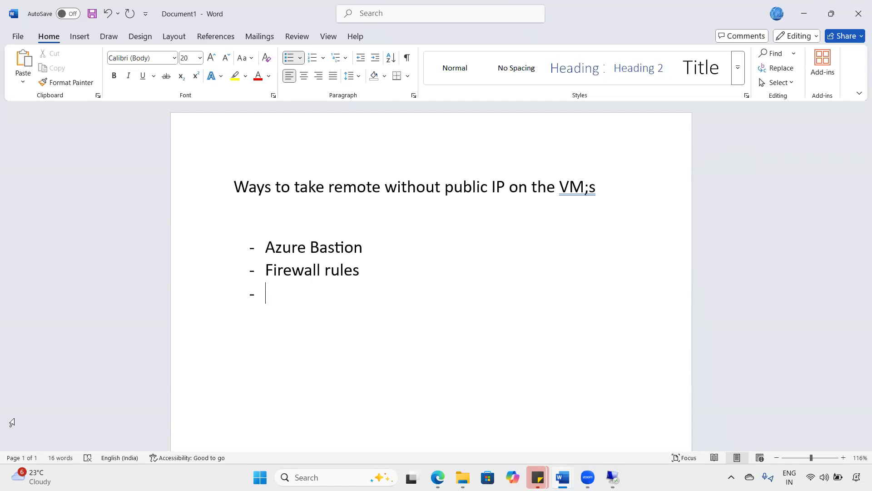
text(S2S and P2S connec)
key(BackSpace)
key(BackSpace)
text(c)
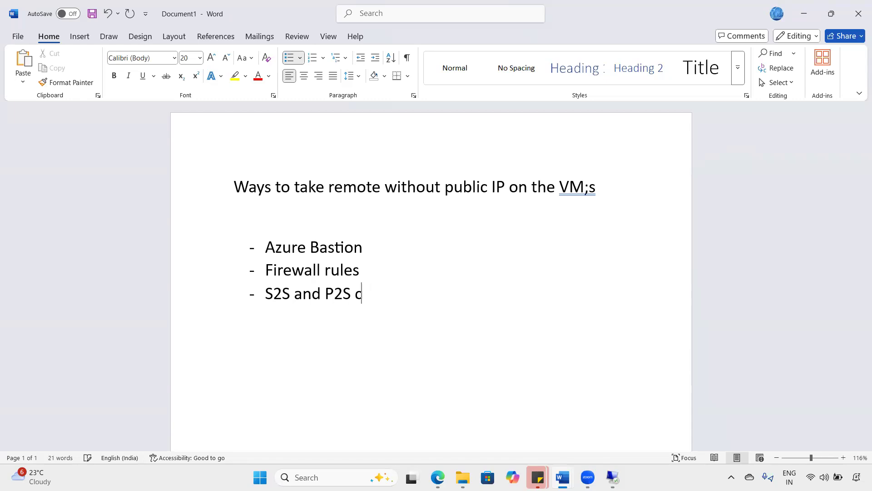
text(onnection)
key(Return)
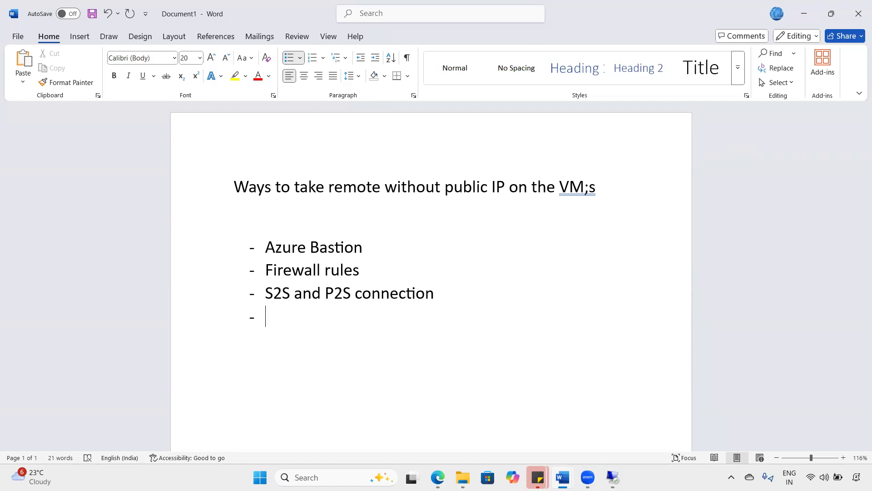
text(Azure Loasd balancer)
key(Return)
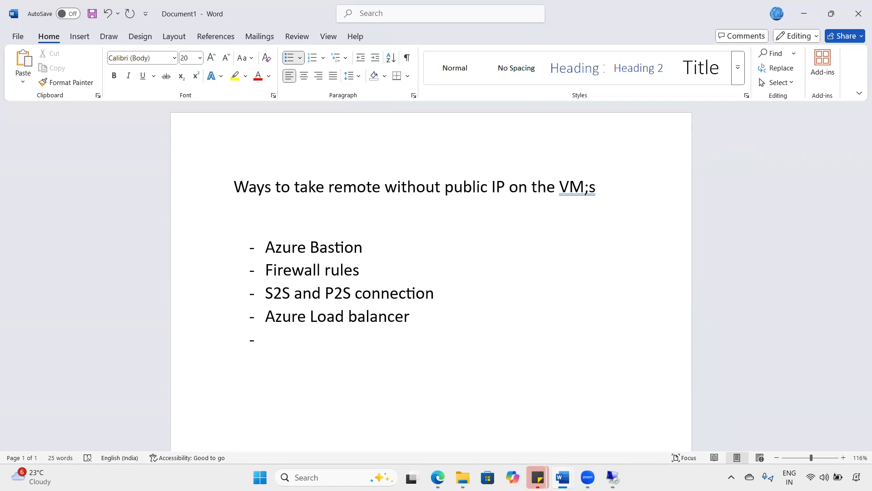
key(alt+Tab)
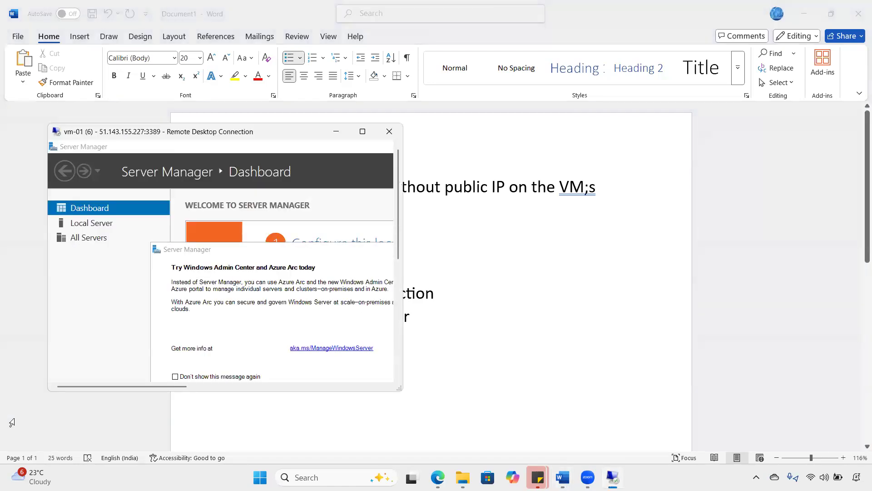
- Maximise the vm-01 Remote Desktop window and disconnect the session with OK
click(815, 16)
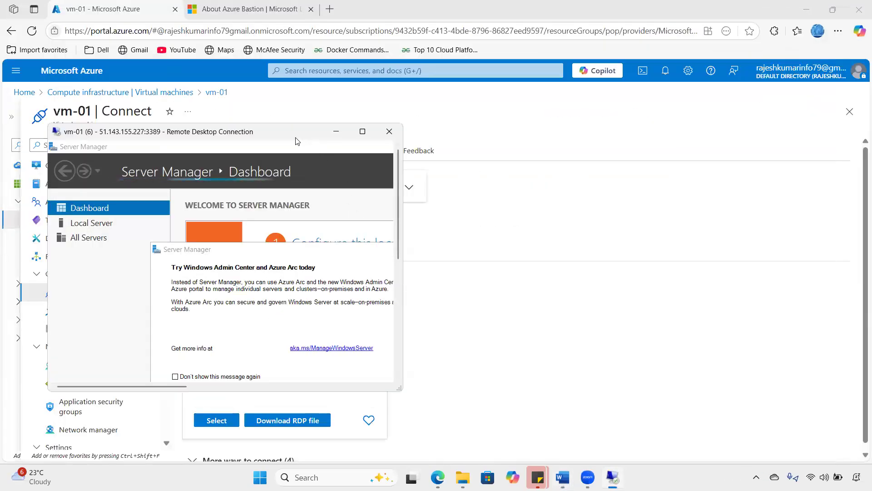
double_click(295, 137)
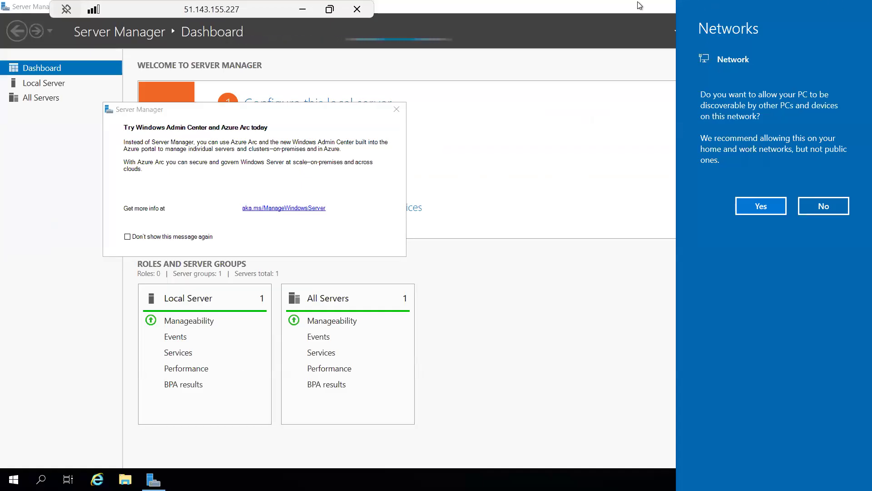
click(357, 9)
click(474, 266)
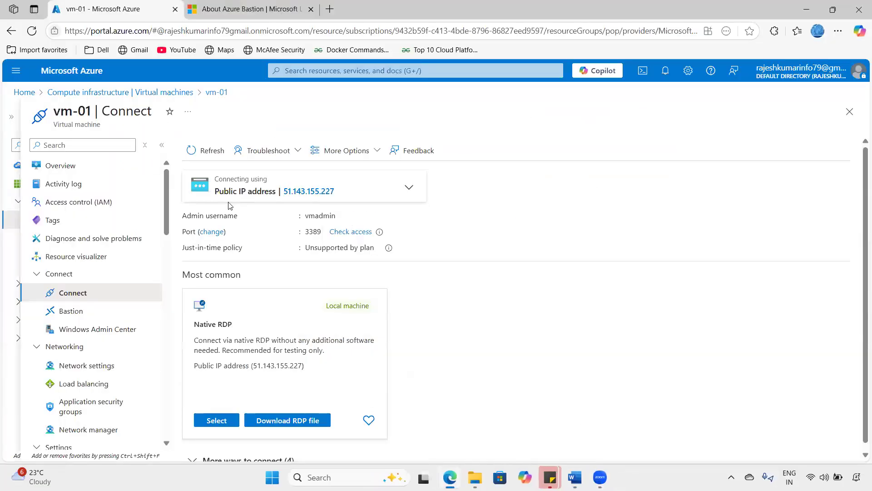
mouse_move(235, 196)
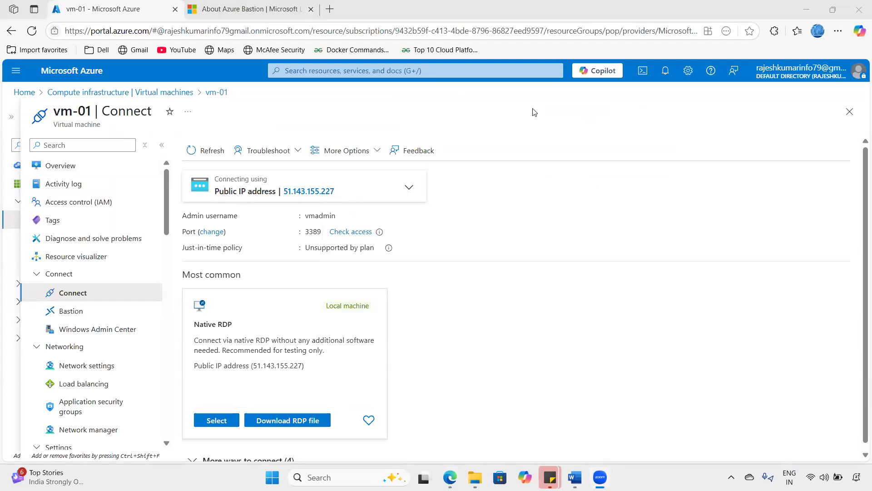
mouse_move(308, 191)
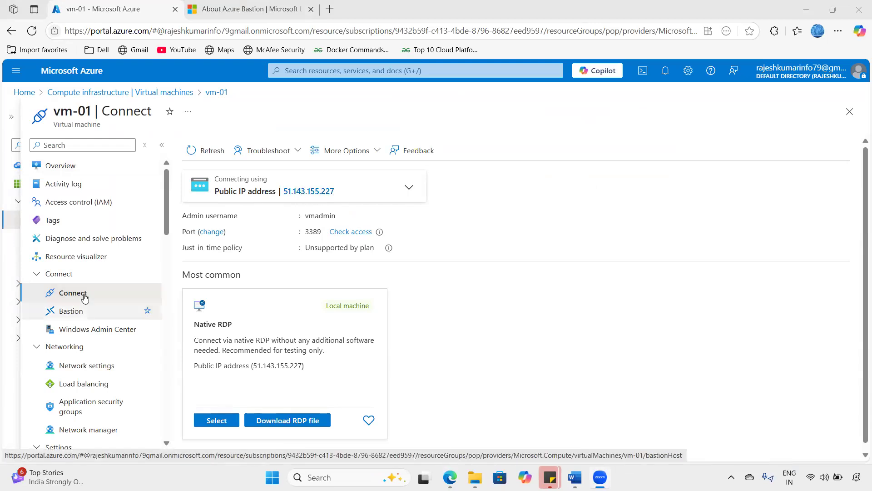
- Open public IP vm-01-ip and check it is associated to vm-01321 on VM vm-01
click(298, 192)
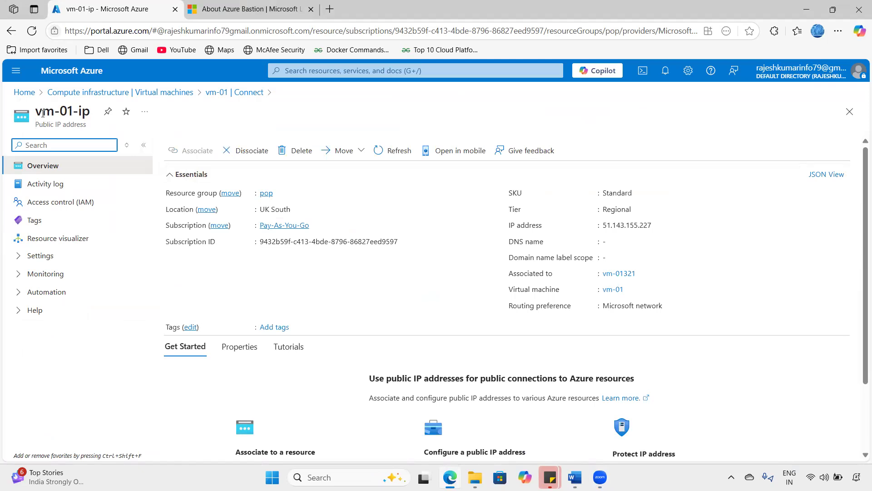
drag(42, 113, 96, 131)
right_click(101, 133)
click(136, 121)
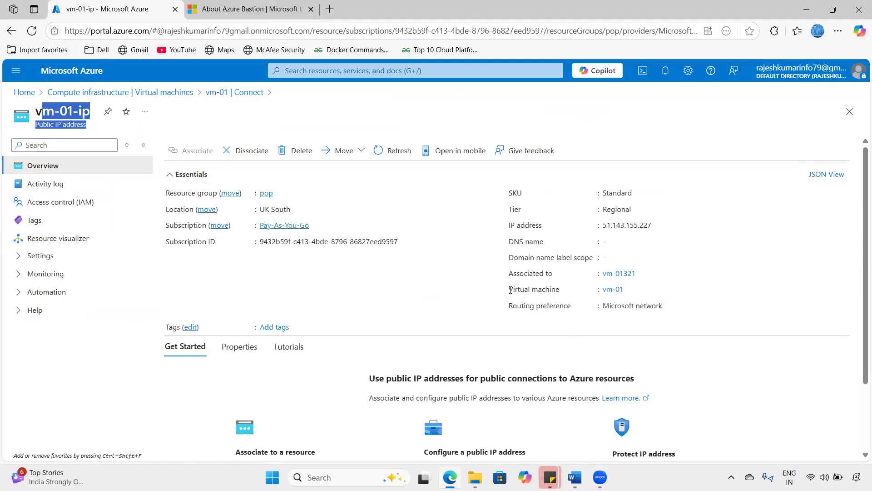
drag(510, 289, 638, 280)
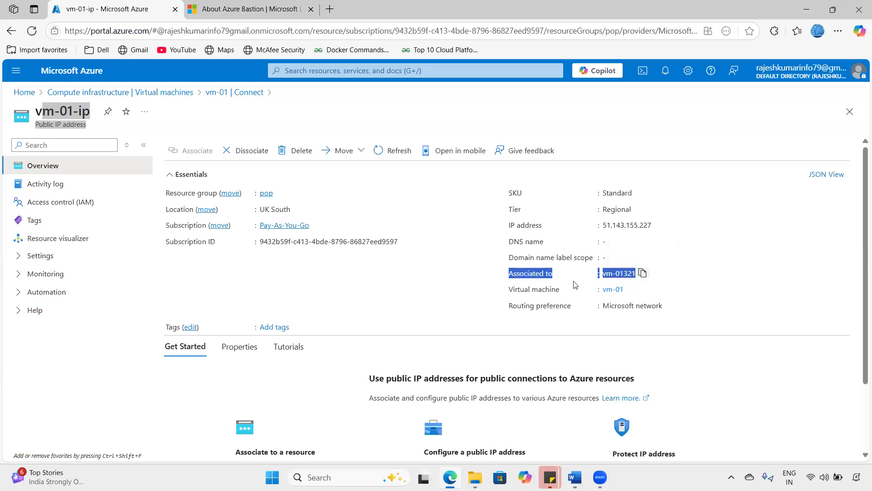
drag(509, 289, 625, 293)
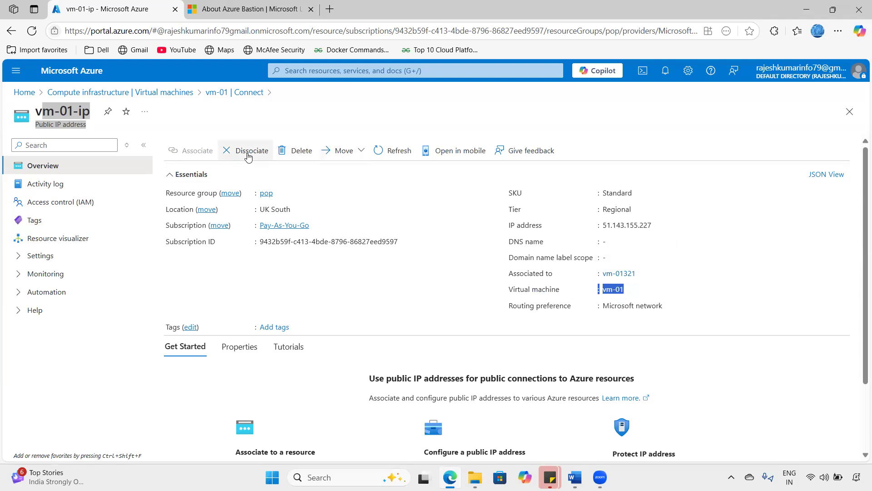
- Dissociate vm-01-ip from vm-01, confirm in Notifications, and refresh its overview
click(248, 155)
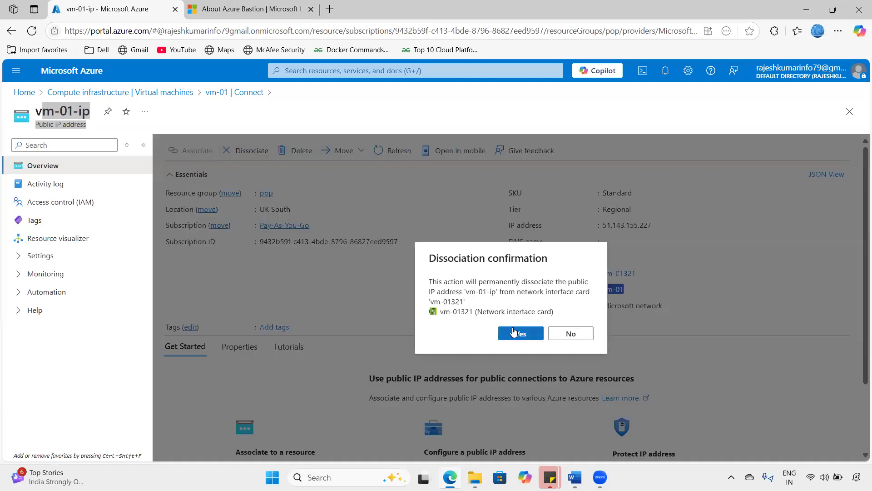
click(513, 332)
click(665, 70)
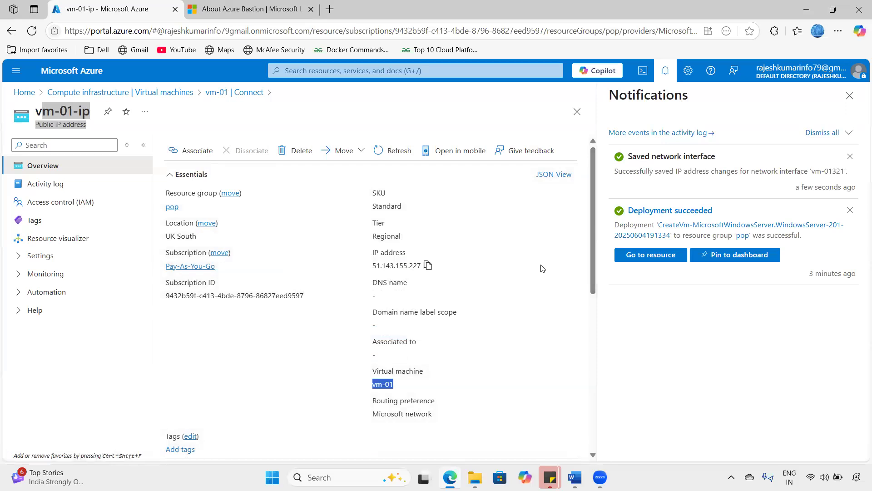
click(665, 72)
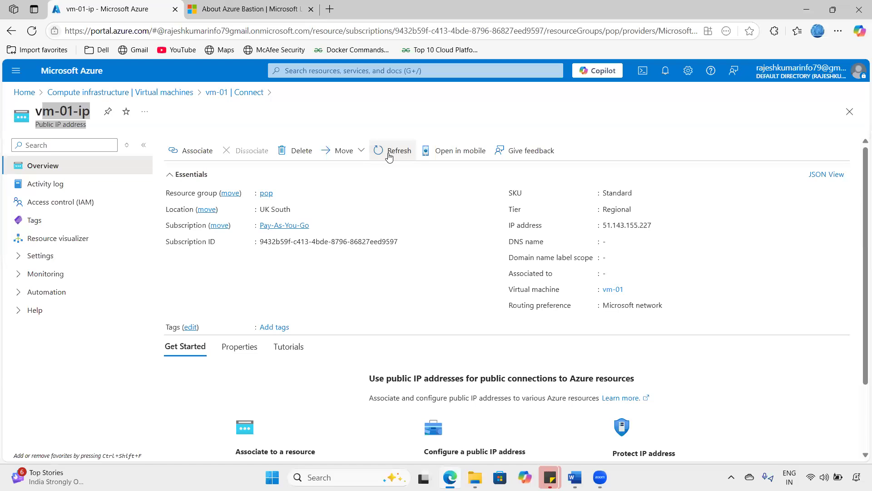
click(31, 30)
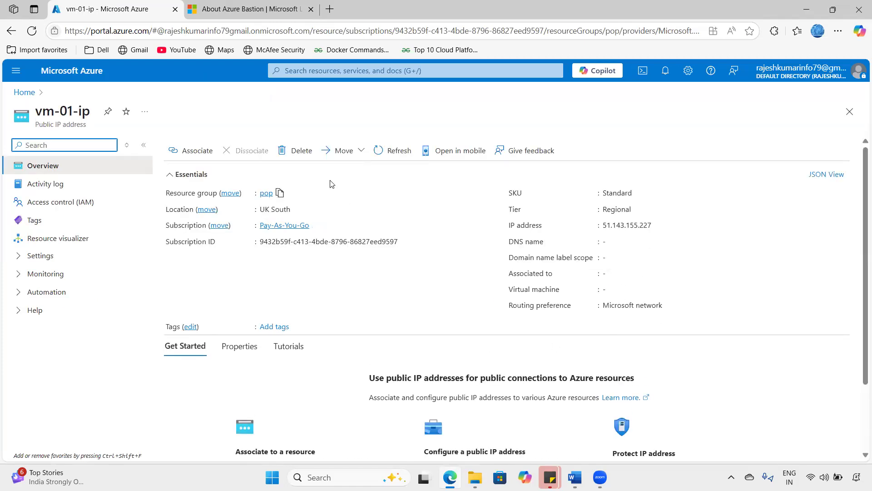
- Delete public IP address vm-01-ip so its page reports Not found
click(308, 157)
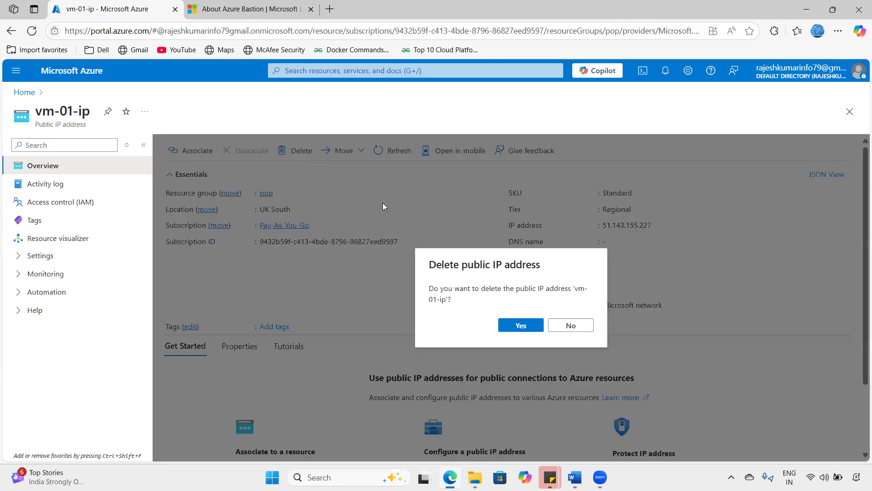
click(521, 326)
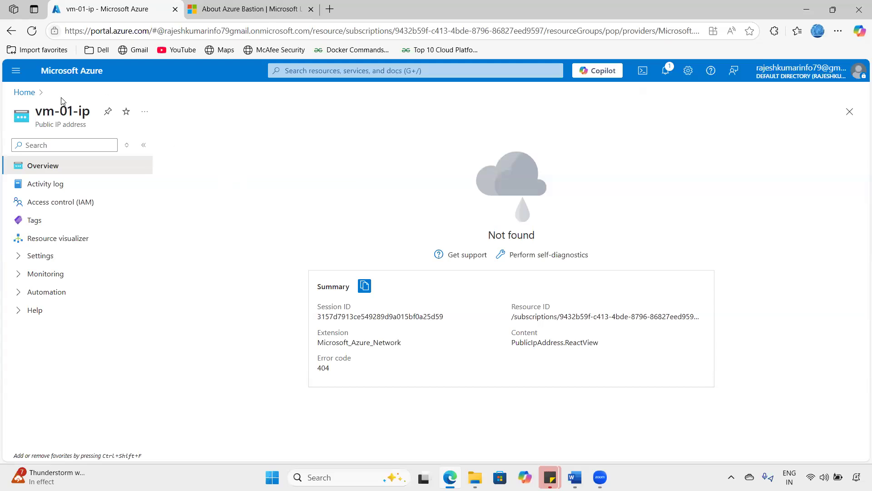
drag(42, 109, 92, 115)
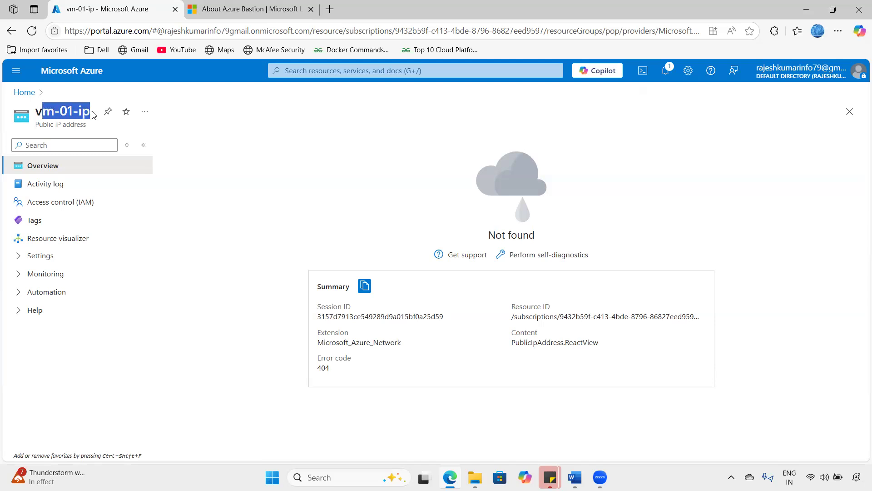
- Go from Home through Virtual machines to the vm-01 overview
click(302, 246)
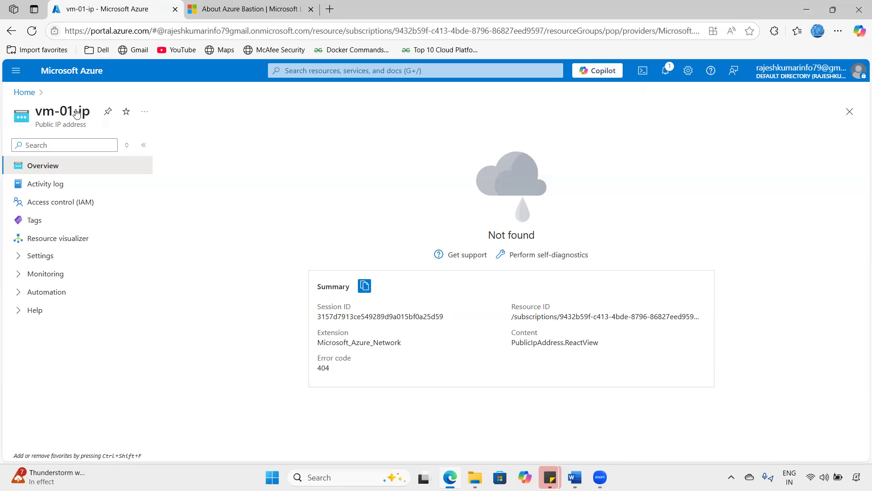
click(72, 72)
click(228, 165)
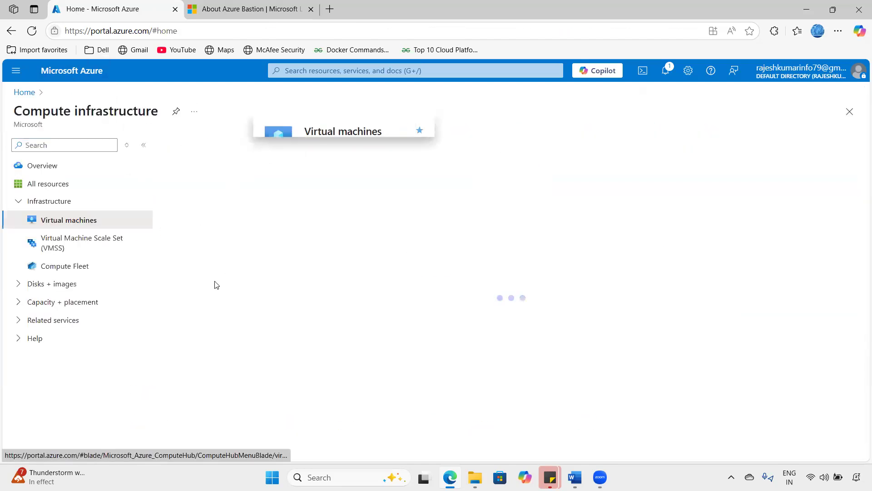
click(214, 281)
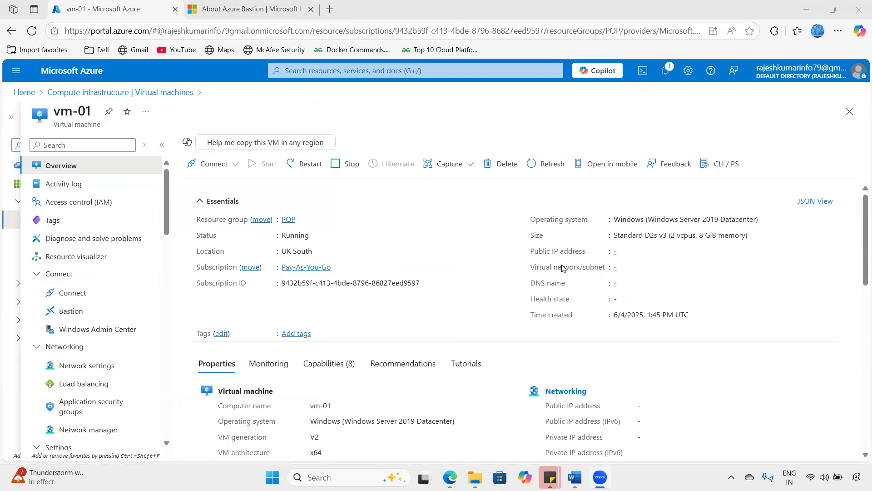
- Confirm vm-01 has no public IP, only private IP 10.0.0.4, and open Connect
drag(563, 255, 592, 256)
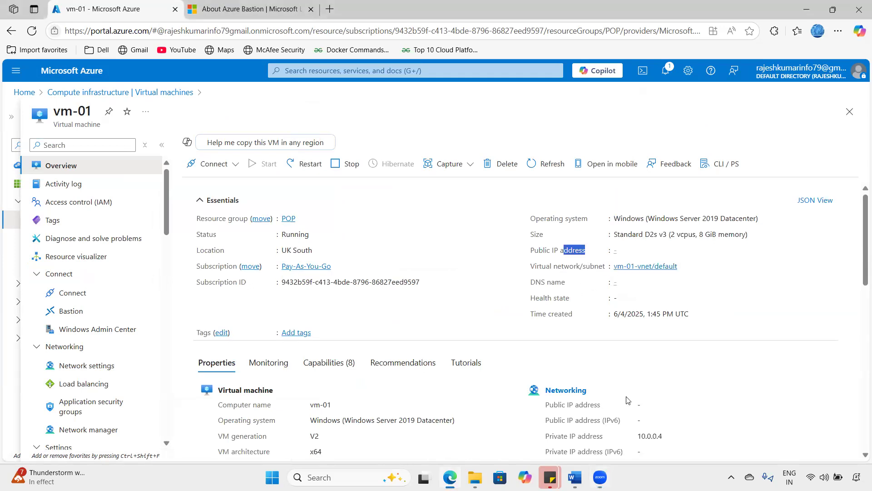
scroll(647, 387, down, 1)
double_click(650, 380)
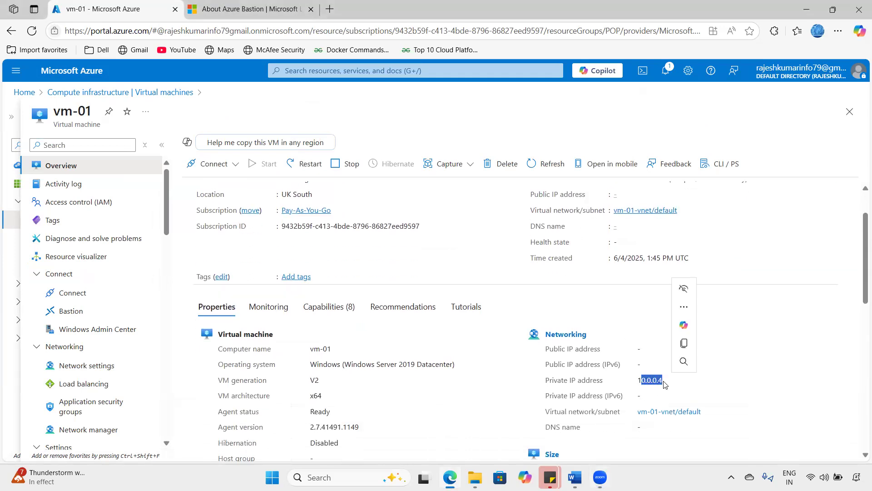
click(647, 380)
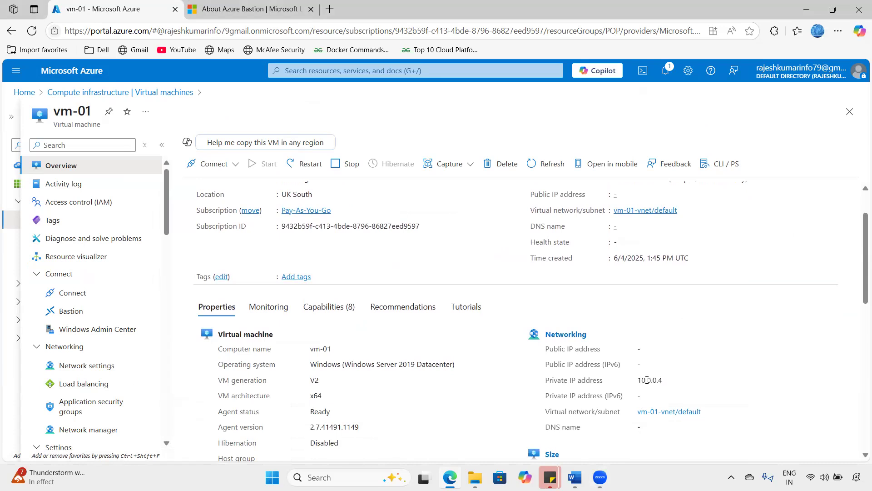
click(93, 300)
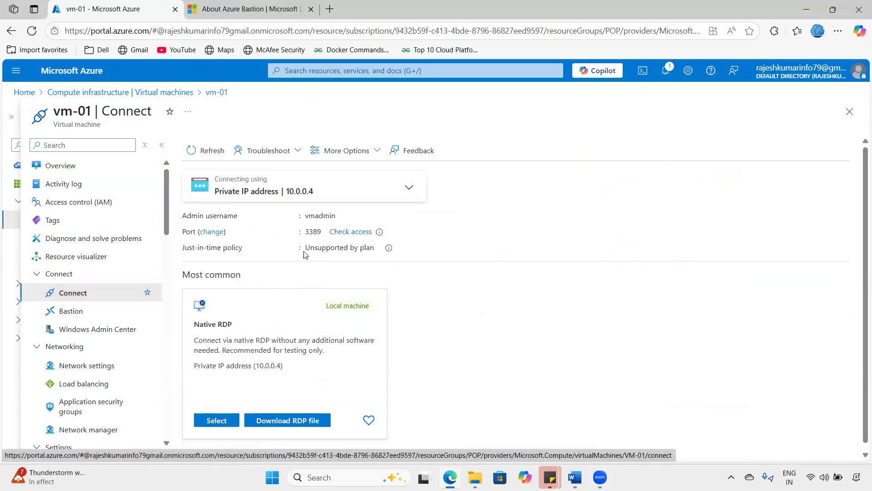
- Download vm-01 (7).rdp for 10.0.0.4, try connecting, and dismiss the connection failure
mouse_move(295, 195)
click(307, 421)
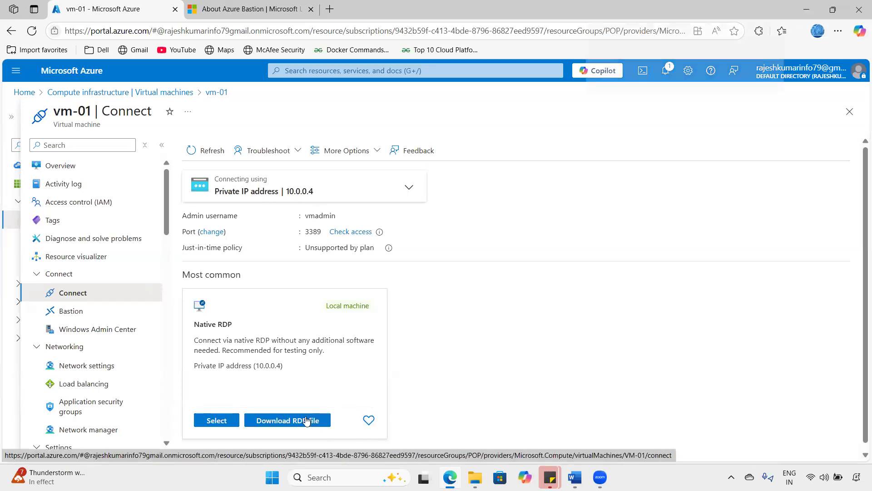
click(642, 100)
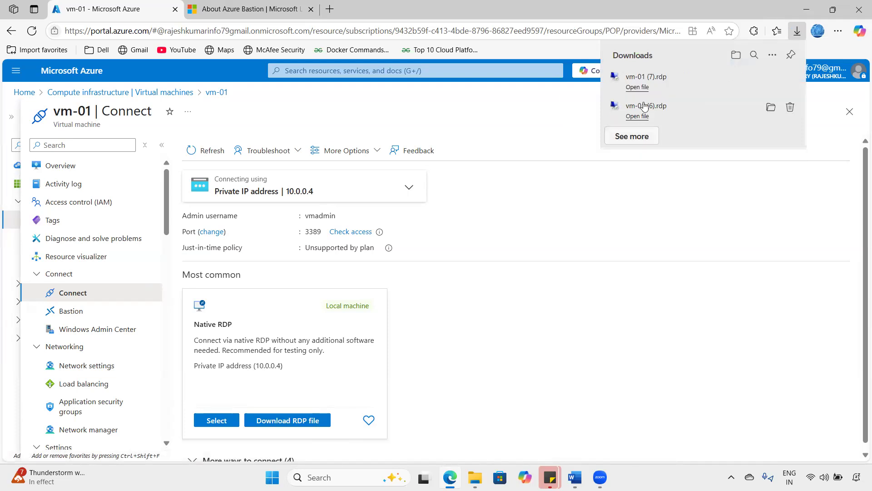
click(637, 87)
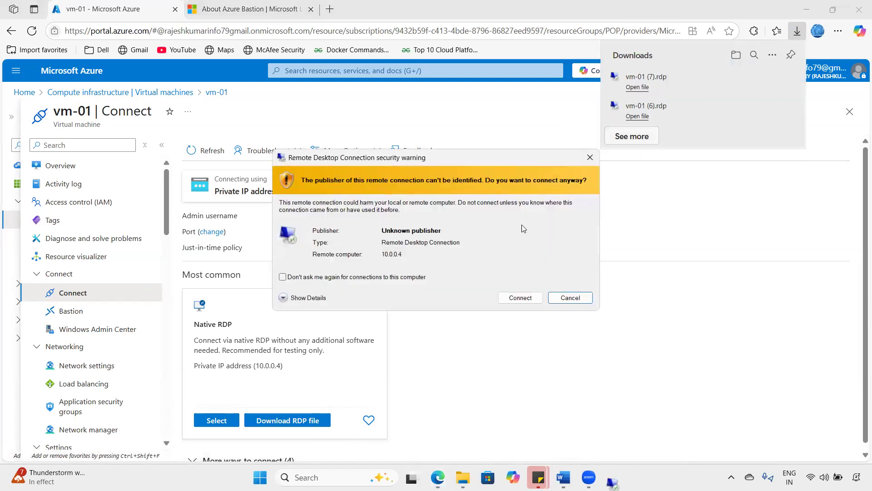
click(521, 297)
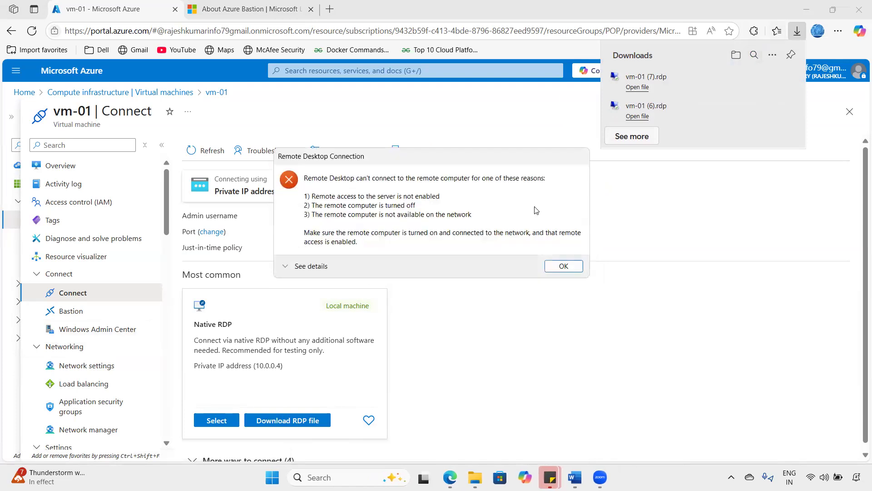
click(564, 266)
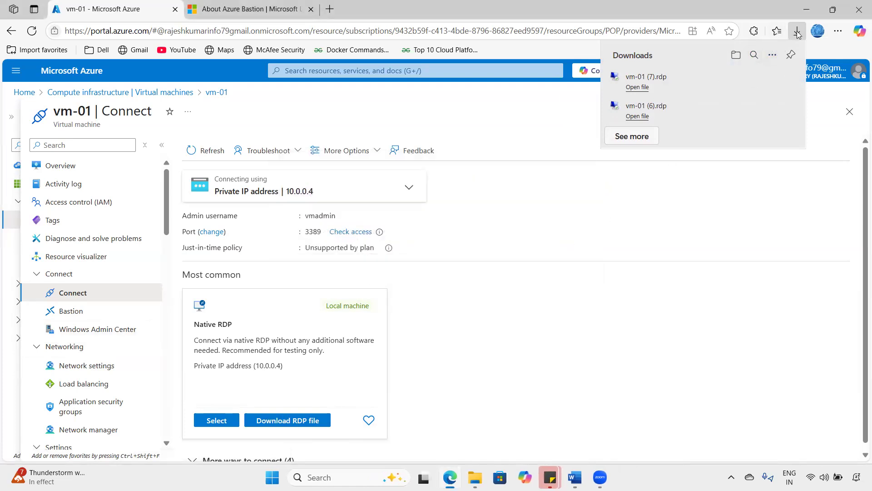
click(601, 237)
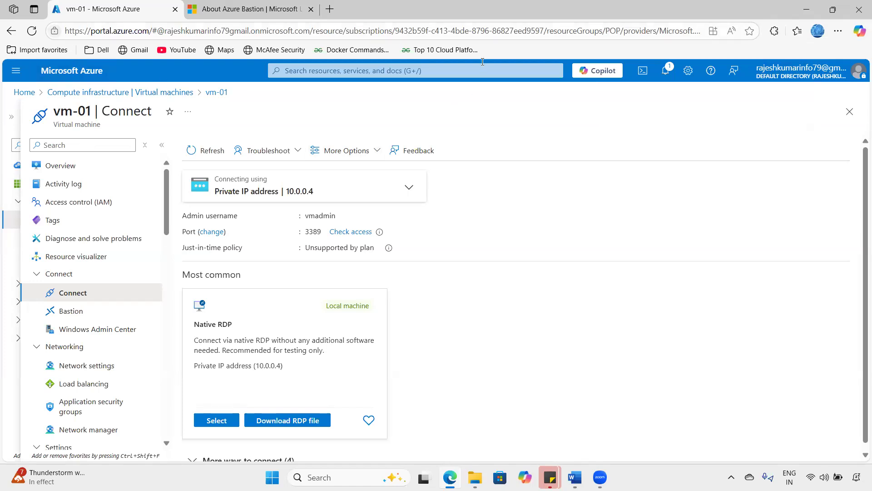
- In a duplicated tab, search 'bastion' to find no Bastions, then return to vm-01's Connect page
right_click(78, 8)
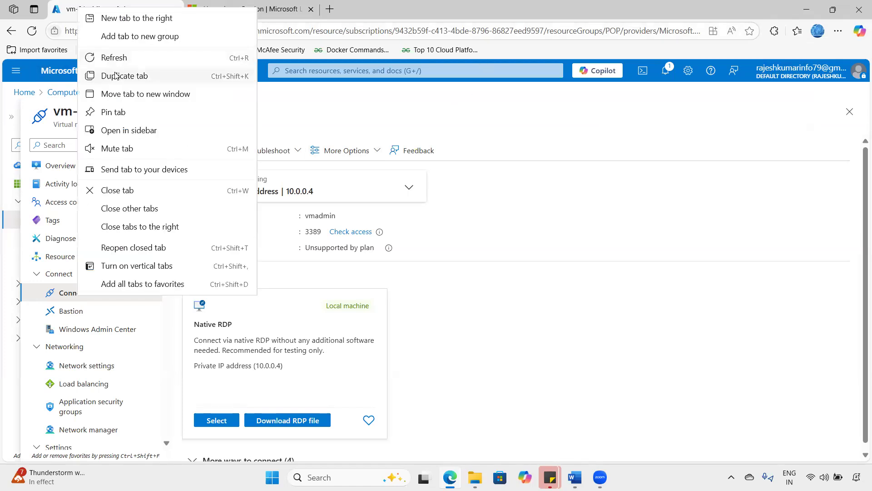
click(136, 75)
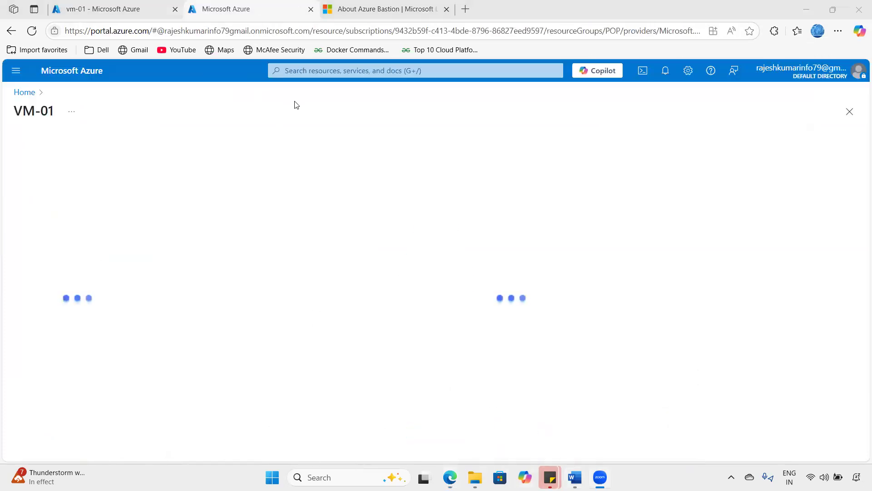
click(300, 70)
text(bastion)
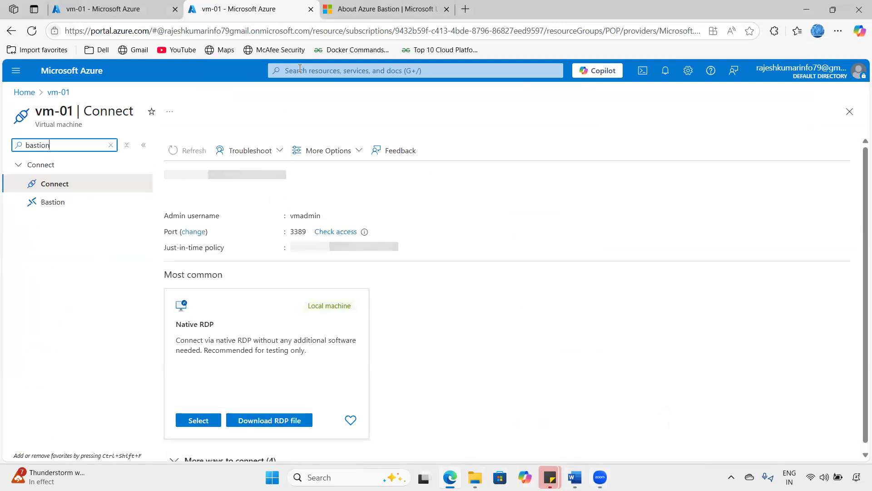
click(299, 69)
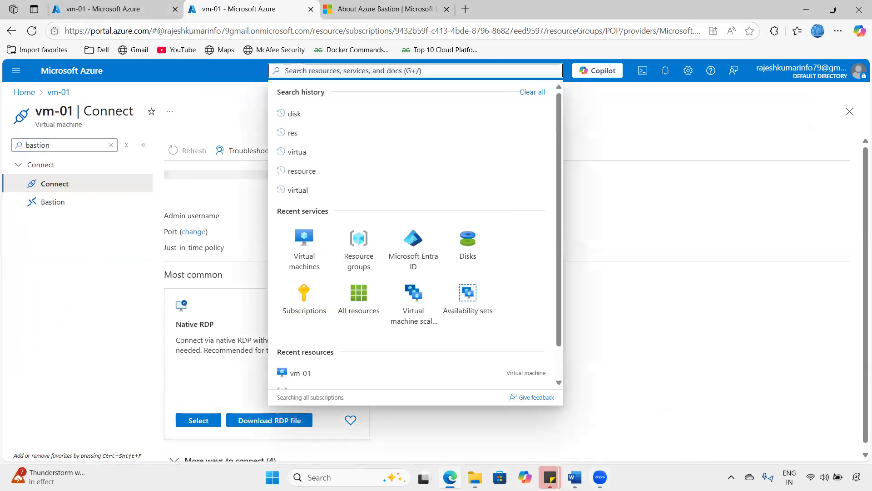
text(bastion)
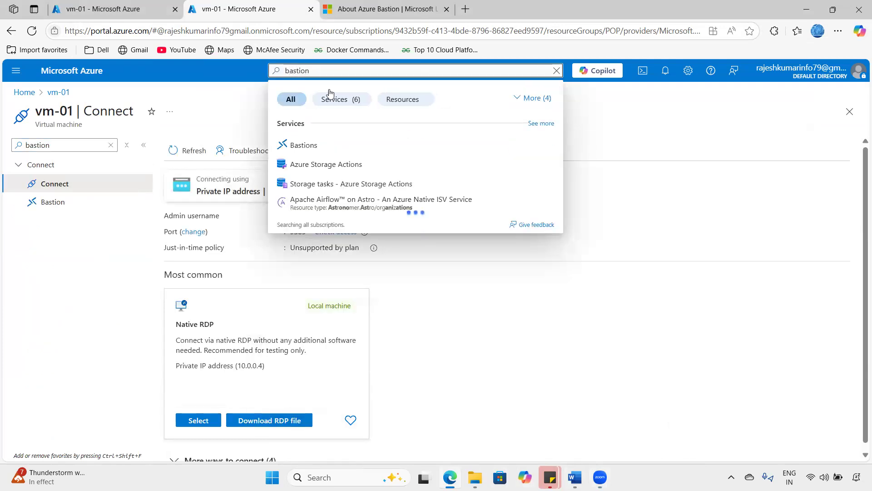
click(322, 150)
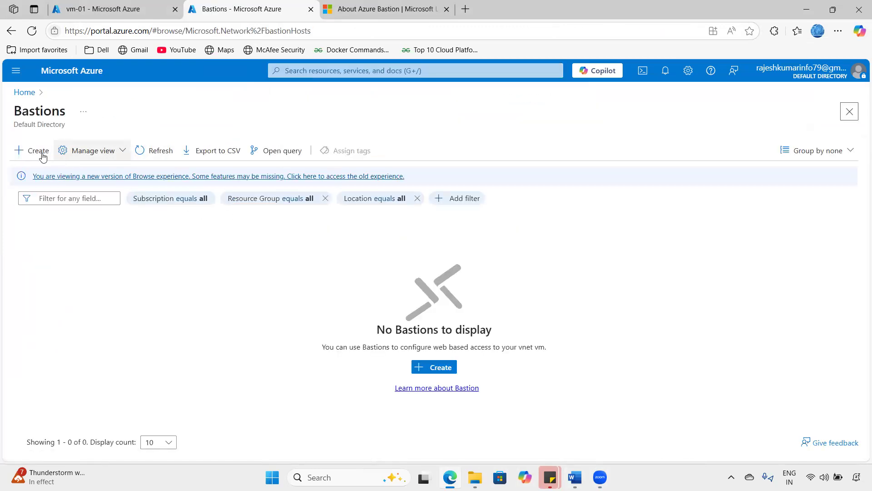
click(77, 17)
drag(73, 110, 145, 124)
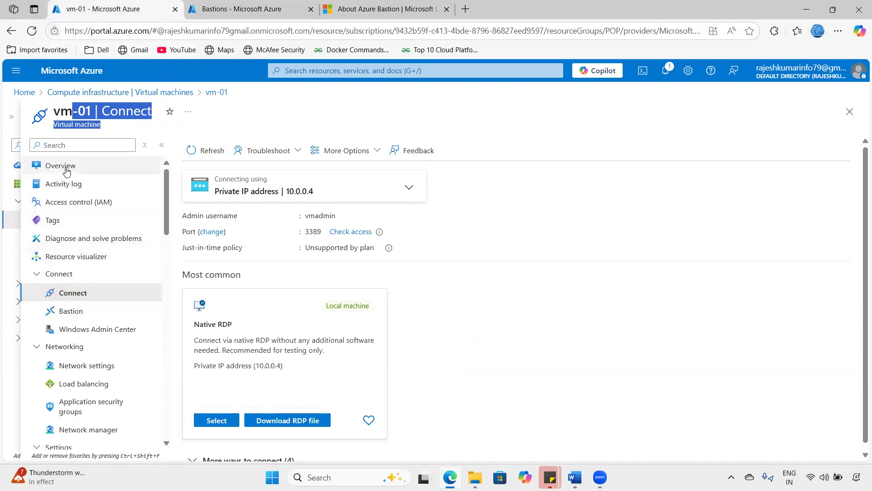
- Go from Home through Virtual machines to the vm-01 page
click(63, 72)
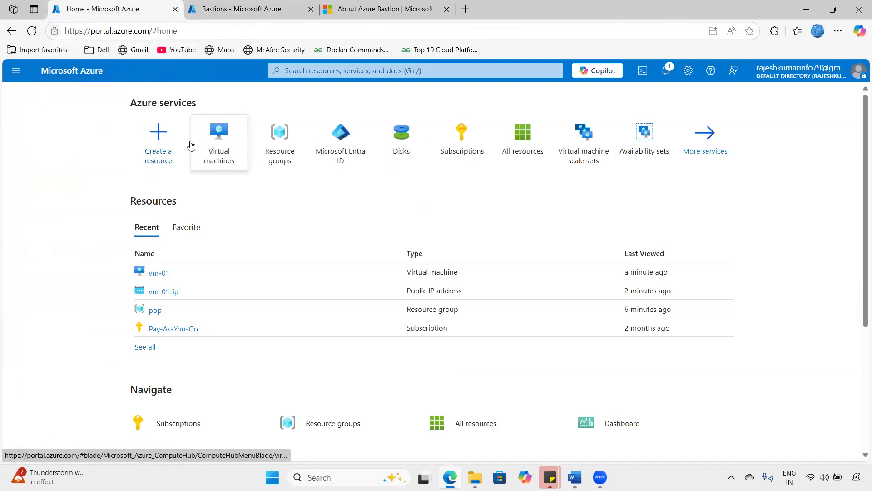
click(216, 145)
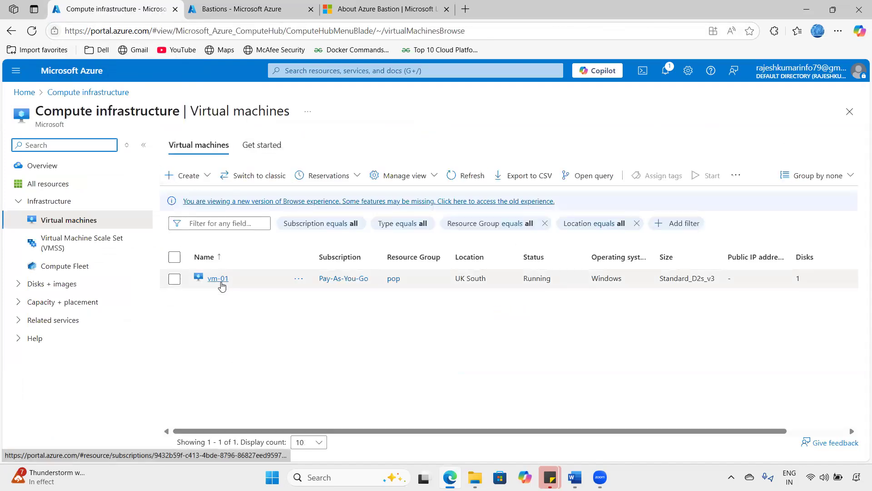
click(220, 280)
click(312, 111)
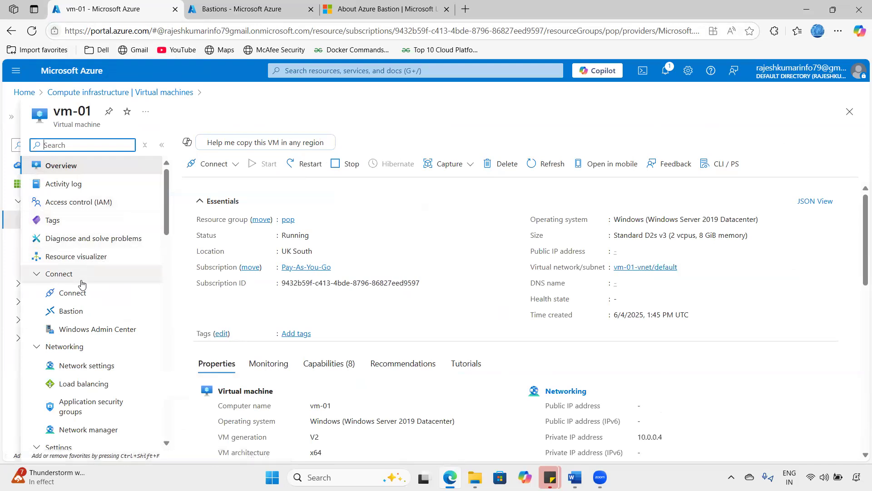
click(504, 56)
mouse_move(69, 305)
mouse_down()
mouse_move(65, 321)
mouse_move(104, 311)
mouse_move(66, 304)
mouse_up()
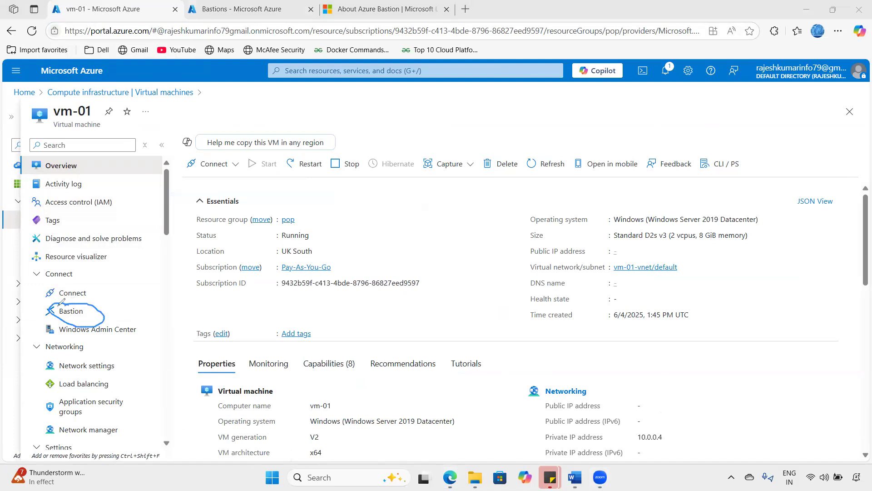
key(Escape)
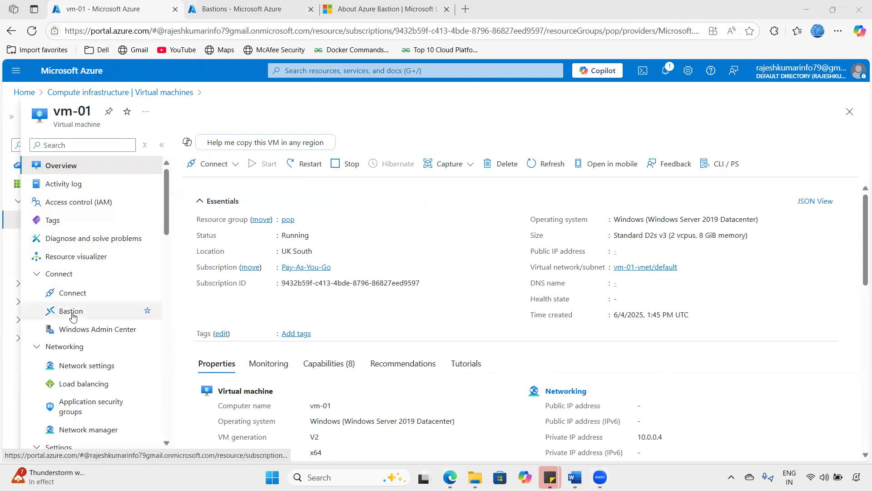
- Open vm-01's Bastion page proposing vm-01-vnet-bastion, Standard SKU, on vm-01-vnet
click(71, 314)
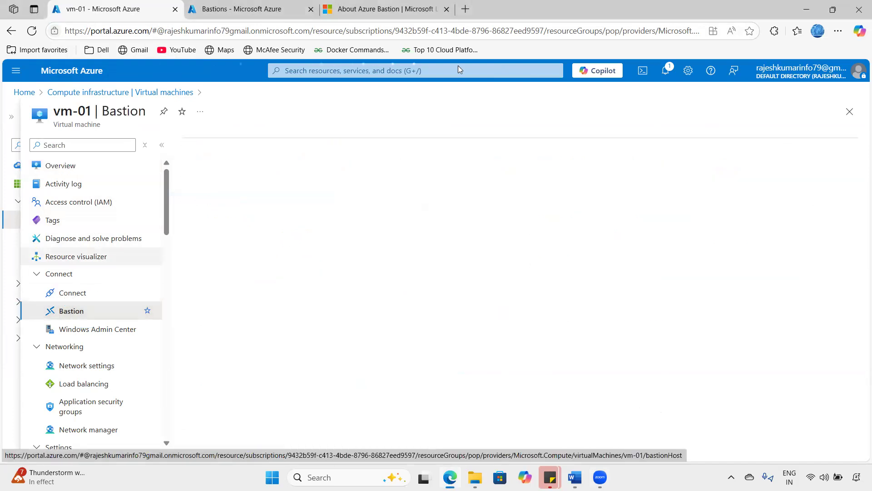
click(248, 4)
drag(67, 112, 8, 112)
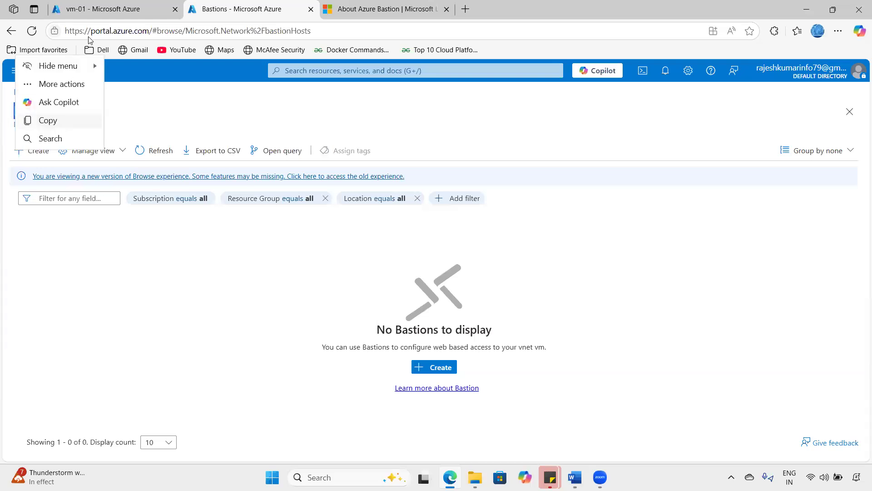
click(96, 10)
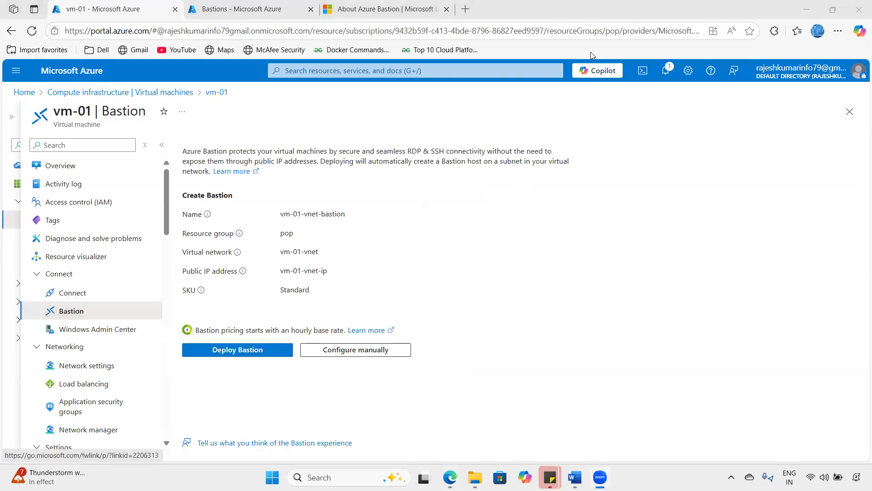
mouse_move(70, 109)
mouse_down()
mouse_move(90, 113)
mouse_move(101, 99)
mouse_up()
mouse_move(194, 201)
mouse_down()
mouse_move(246, 185)
mouse_move(210, 179)
mouse_move(186, 194)
mouse_up()
drag(181, 152, 213, 130)
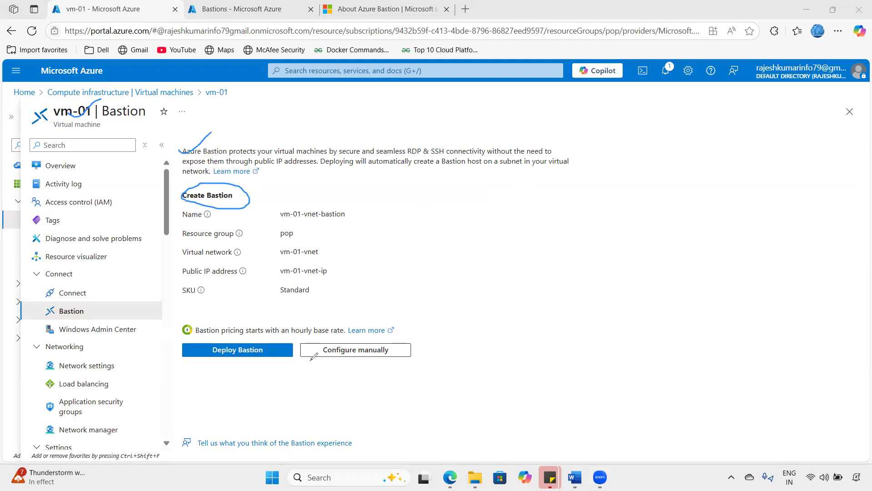
mouse_move(186, 354)
mouse_down()
mouse_move(188, 363)
mouse_move(216, 335)
mouse_up()
drag(389, 364, 432, 319)
key(Escape)
drag(182, 362, 219, 326)
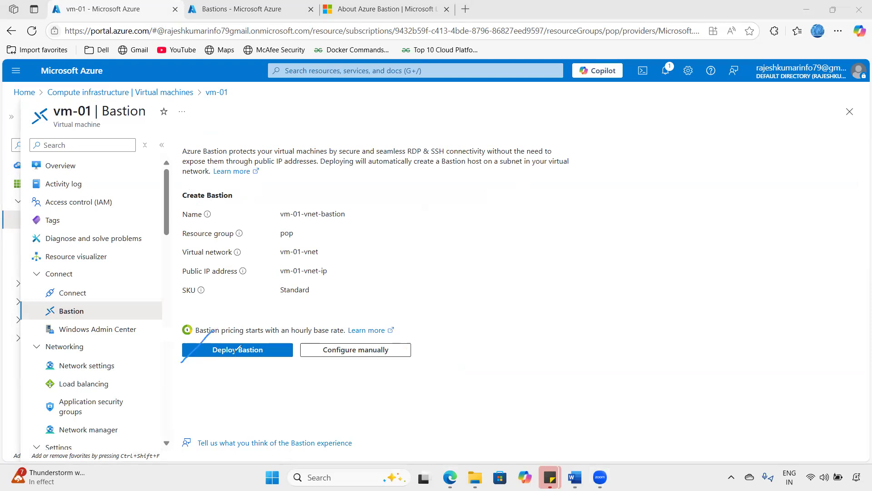
mouse_move(253, 362)
mouse_down()
mouse_move(253, 408)
mouse_move(263, 392)
mouse_up()
mouse_move(296, 382)
mouse_down()
mouse_move(291, 406)
mouse_move(352, 387)
mouse_move(358, 370)
mouse_move(364, 386)
mouse_move(352, 403)
mouse_up()
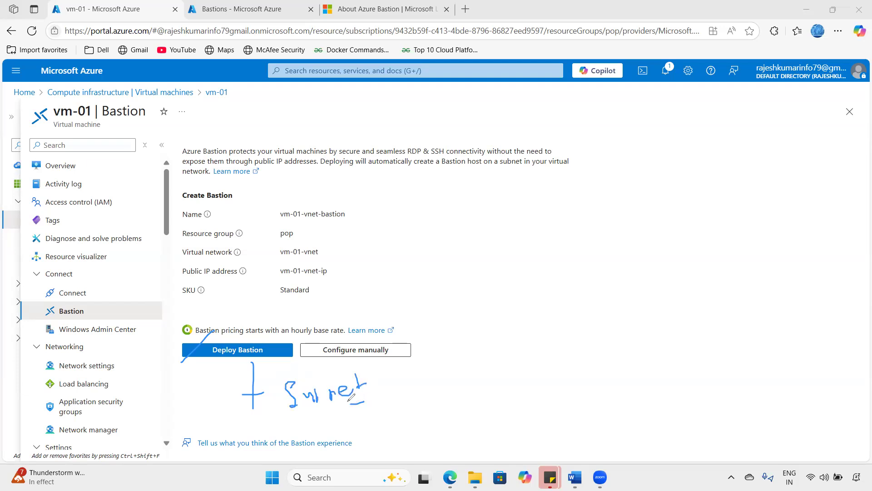
mouse_move(269, 341)
mouse_down()
mouse_move(204, 335)
mouse_move(215, 351)
mouse_up()
mouse_move(295, 383)
mouse_down()
mouse_move(394, 377)
mouse_move(286, 415)
mouse_move(276, 387)
mouse_move(308, 378)
mouse_up()
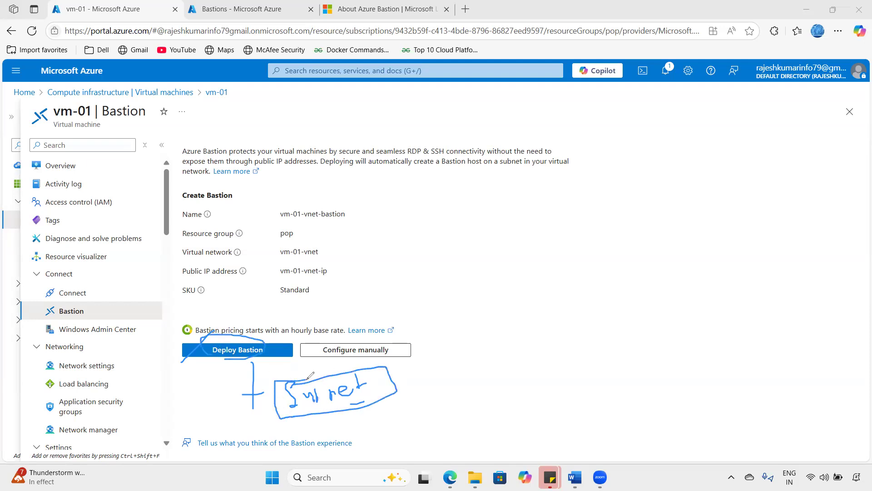
mouse_move(400, 345)
mouse_down()
mouse_move(375, 360)
mouse_move(361, 335)
mouse_move(334, 361)
mouse_move(369, 365)
mouse_move(388, 376)
mouse_move(384, 384)
mouse_up()
click(334, 362)
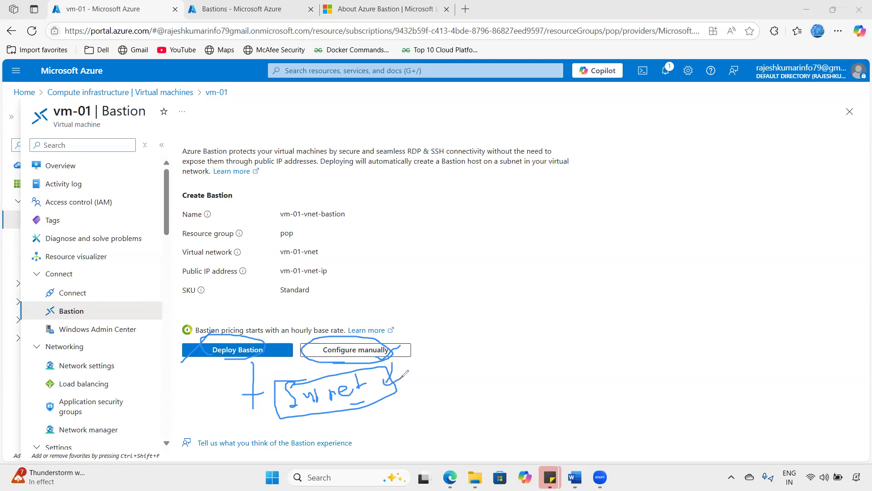
drag(385, 339, 412, 323)
mouse_move(234, 359)
mouse_down()
mouse_move(203, 335)
mouse_move(227, 352)
mouse_up()
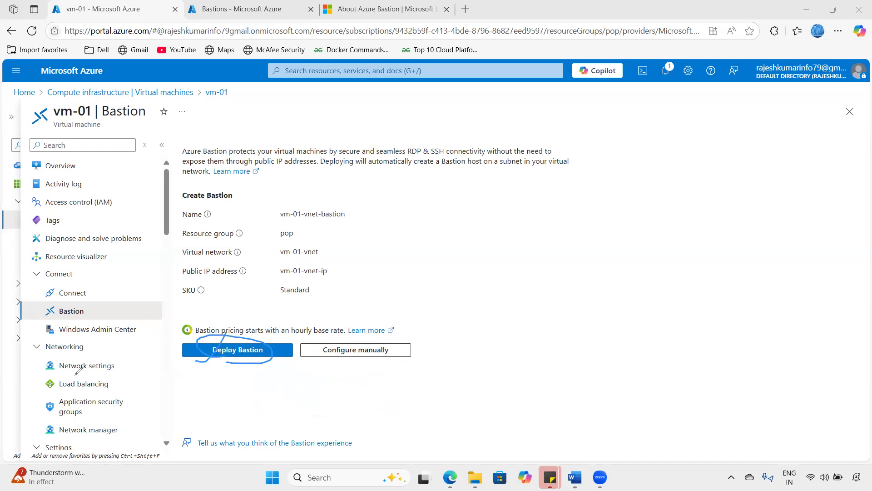
drag(373, 359, 402, 337)
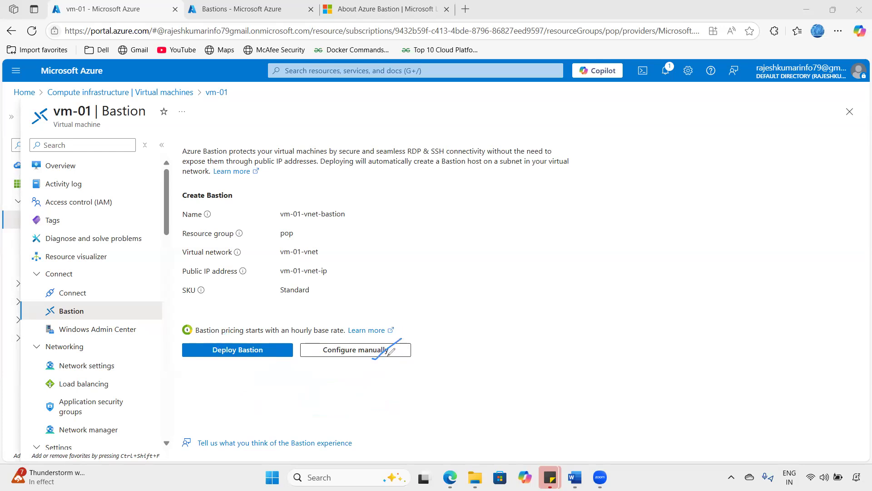
mouse_move(223, 358)
mouse_down()
mouse_move(287, 336)
mouse_move(209, 354)
mouse_move(236, 362)
mouse_up()
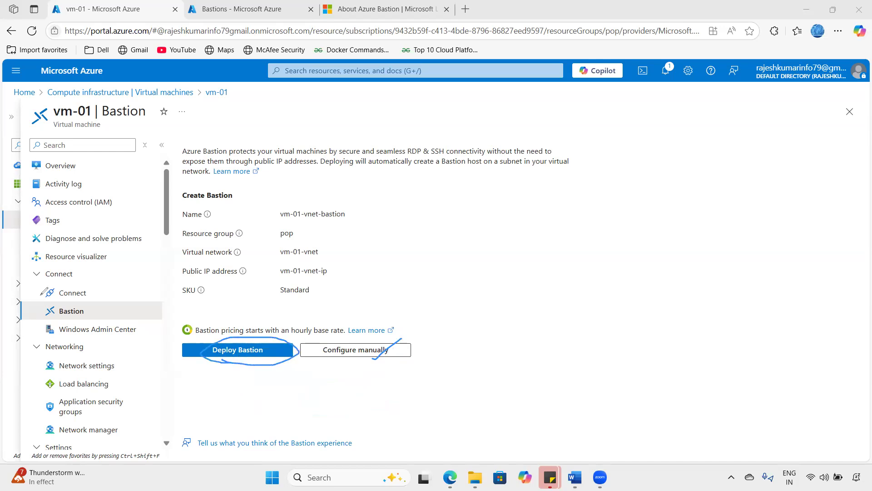
click(4, 282)
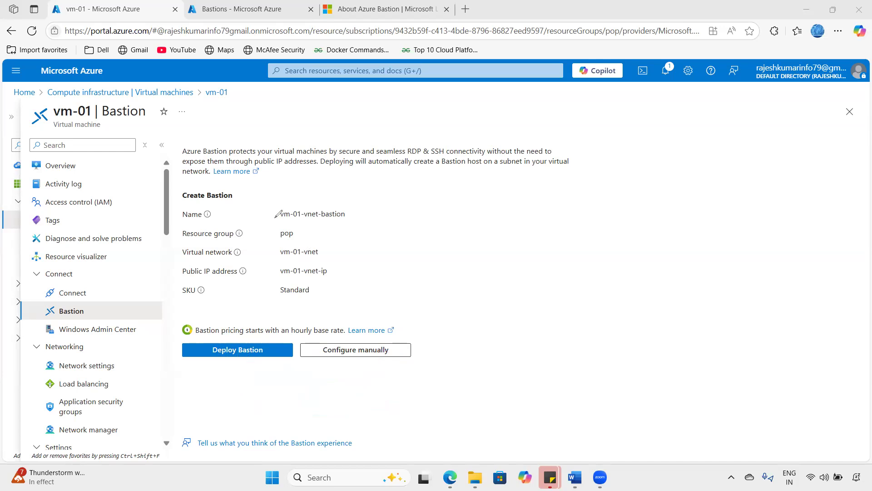
drag(179, 221, 208, 223)
mouse_move(283, 222)
mouse_down()
mouse_move(311, 223)
mouse_move(356, 197)
mouse_move(274, 200)
mouse_move(289, 217)
mouse_move(312, 216)
mouse_move(367, 209)
mouse_move(389, 192)
mouse_up()
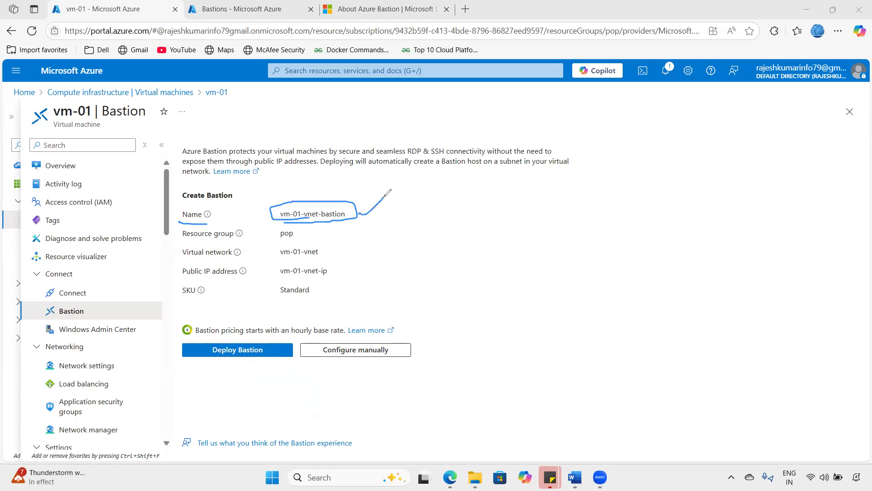
mouse_move(283, 237)
mouse_down()
mouse_move(309, 238)
mouse_move(321, 258)
mouse_up()
drag(181, 249, 207, 240)
mouse_move(185, 274)
mouse_down()
mouse_move(238, 273)
mouse_move(182, 275)
mouse_up()
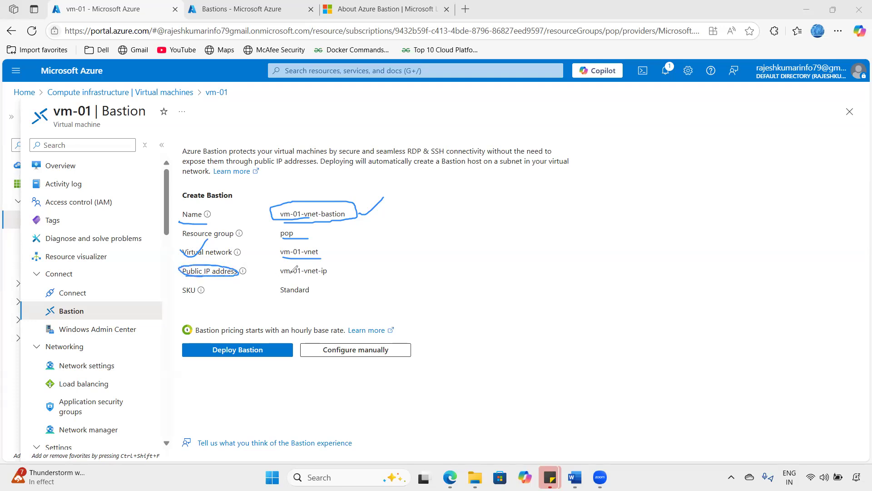
mouse_move(280, 268)
mouse_down()
mouse_move(338, 266)
mouse_move(282, 261)
mouse_up()
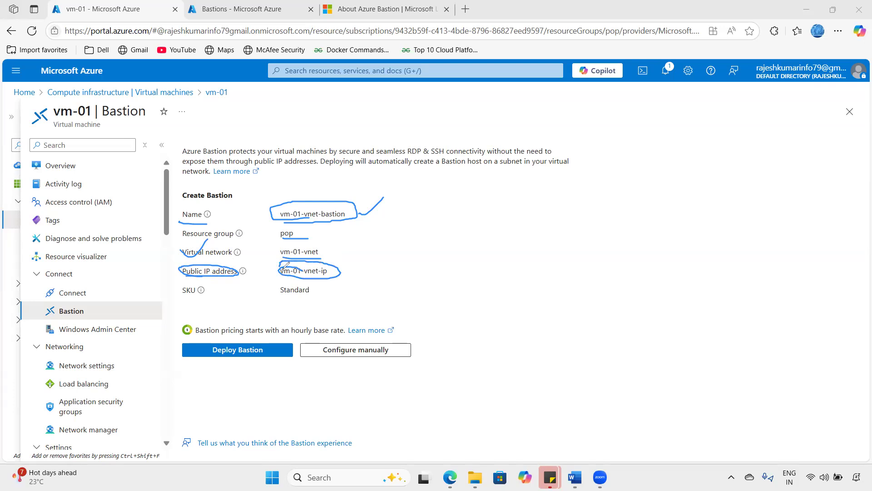
drag(248, 274, 266, 271)
key(Escape)
drag(216, 331, 343, 335)
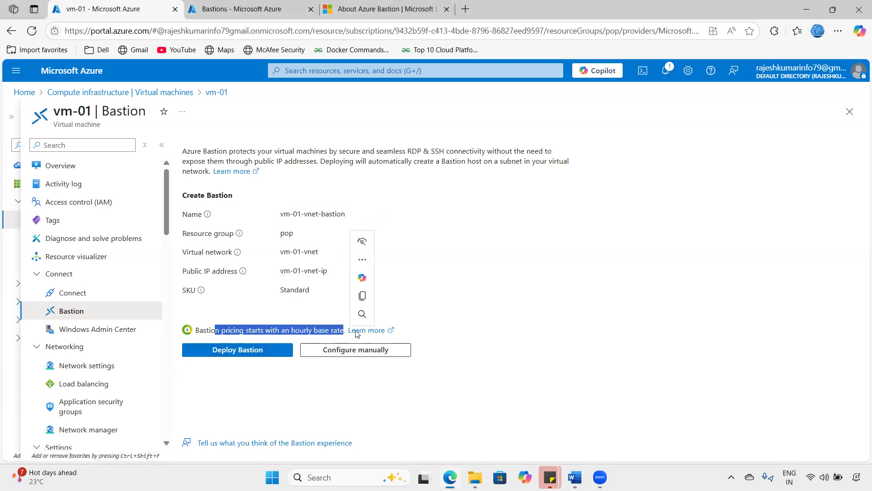
- Deploy vm-01-vnet-bastion and watch AzureBastionSubnet and Bastion creation in Notifications
click(244, 351)
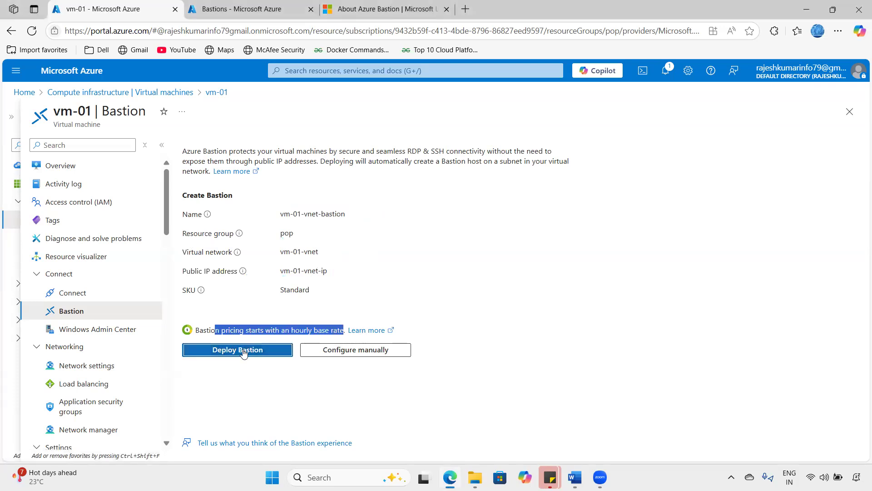
click(666, 70)
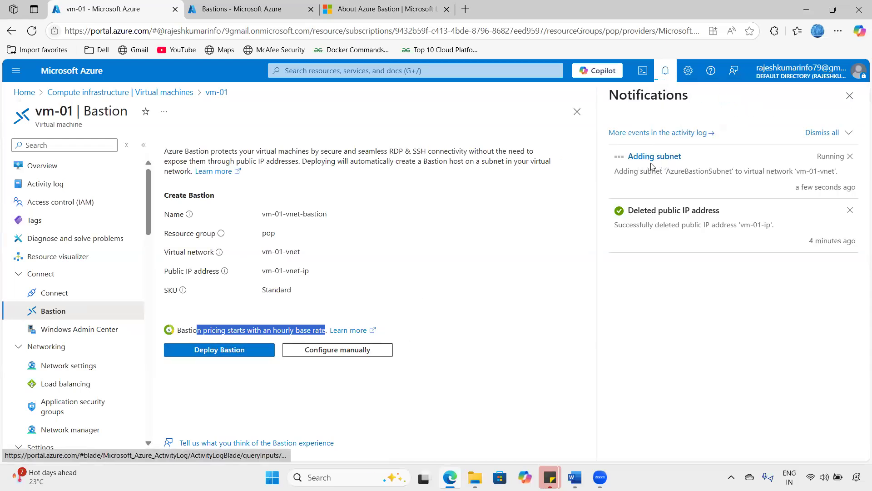
drag(668, 174, 724, 174)
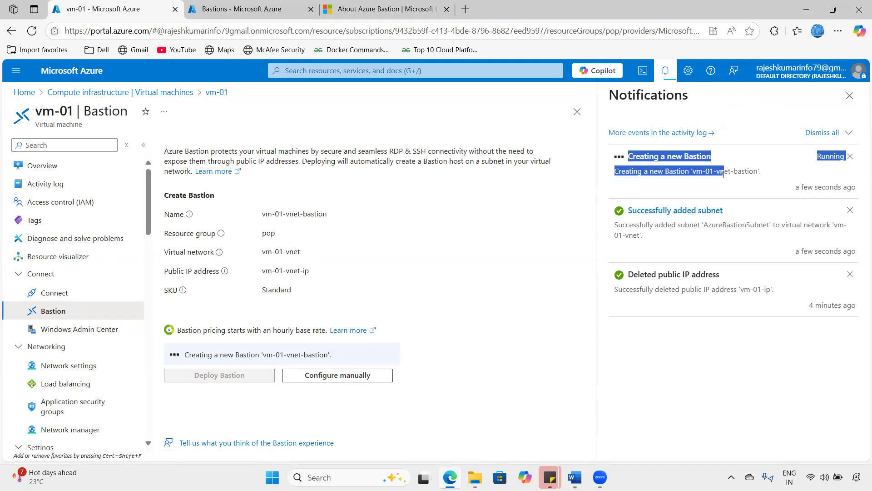
click(527, 265)
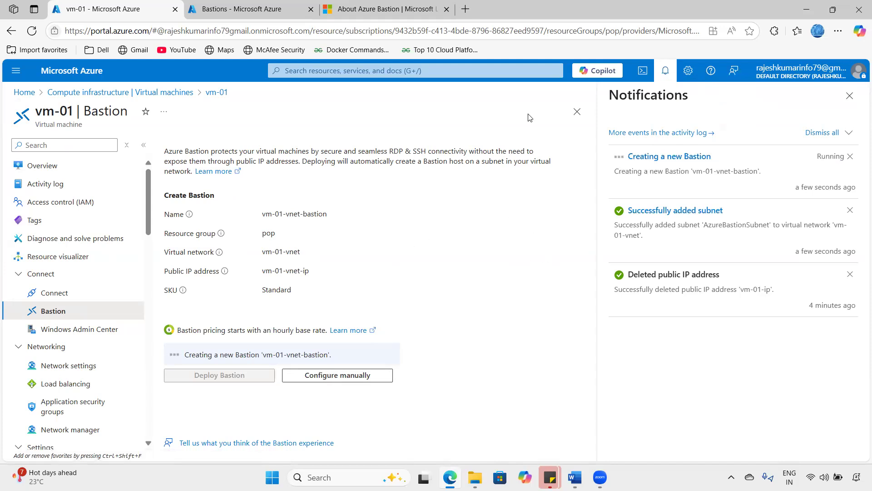
drag(313, 398, 363, 374)
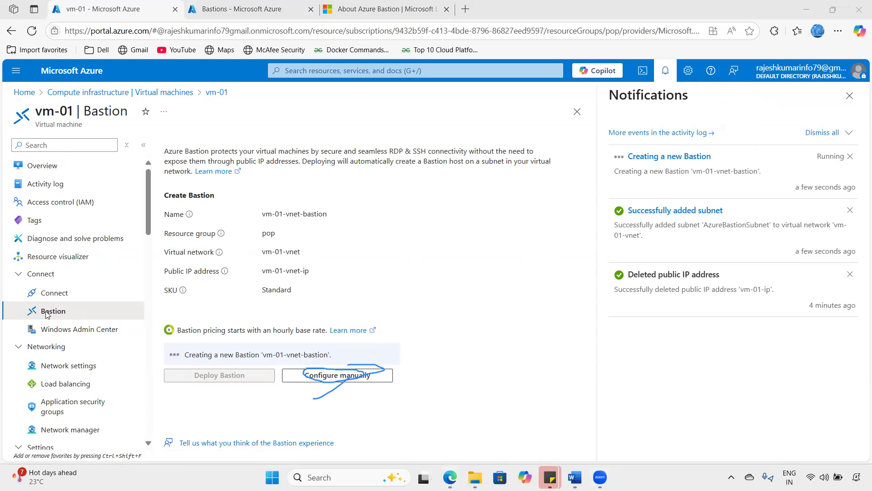
- Wait on vm-01's Bastion page until vm-01-vnet-bastion's provisioning state reads Succeeded
click(70, 307)
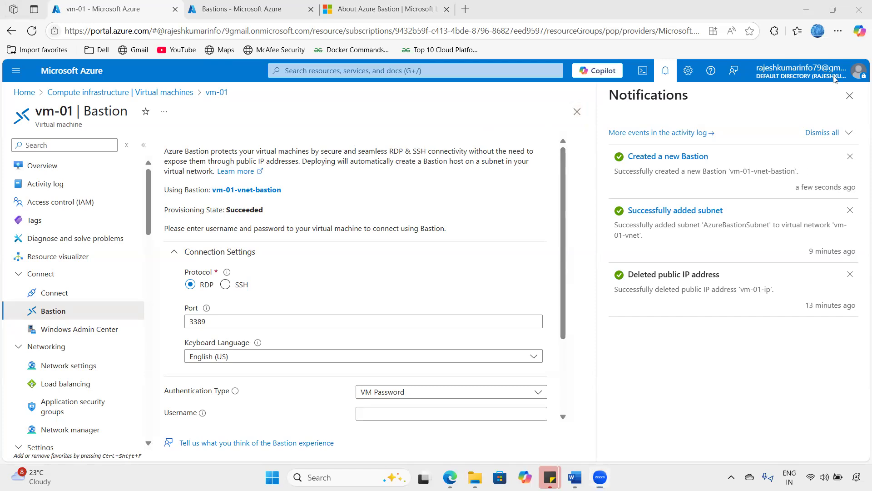
- Verify vm-01's Bastion page shows provisioning state Succeeded and the connection settings
click(455, 174)
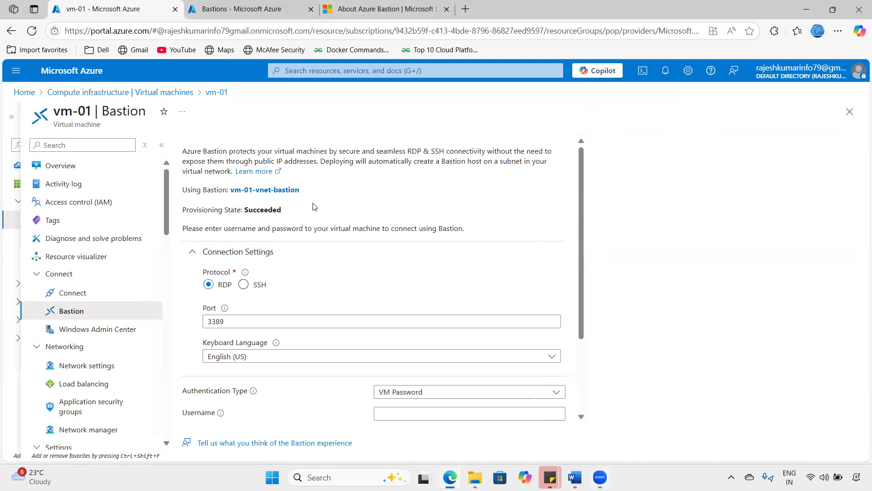
scroll(313, 207, down, 1)
scroll(313, 207, up, 2)
drag(190, 209, 303, 216)
click(258, 217)
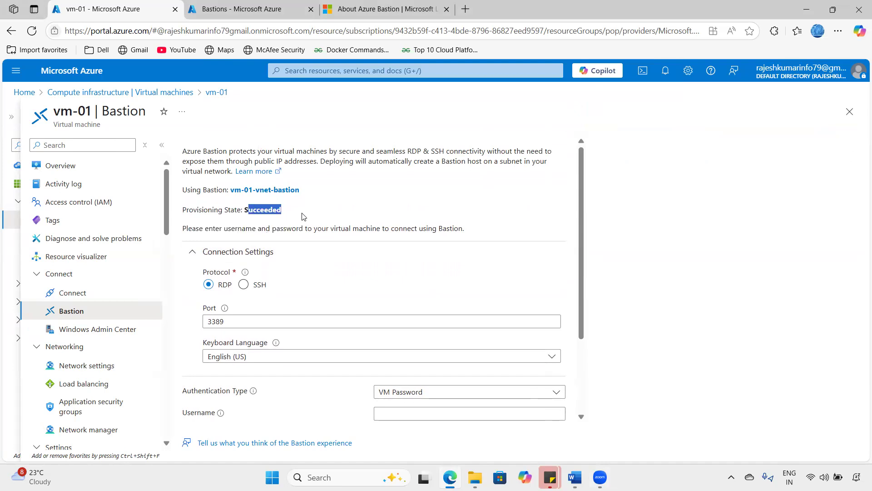
scroll(416, 306, down, 1)
scroll(377, 331, down, 1)
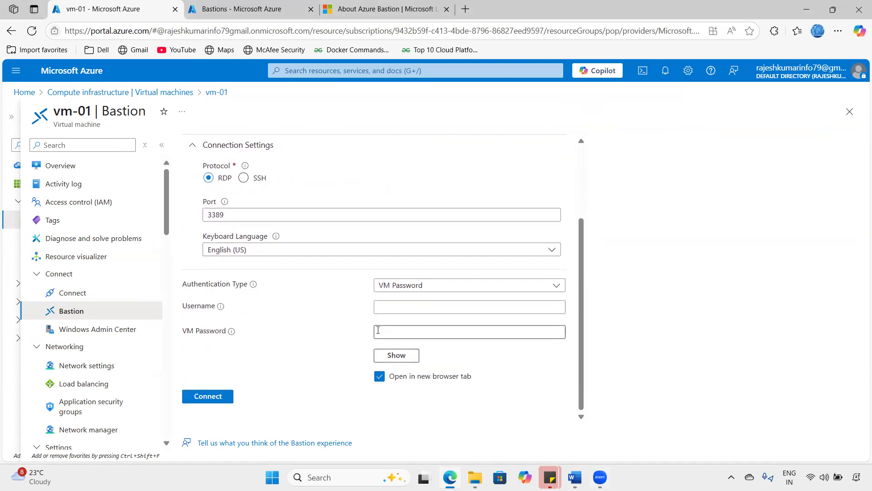
scroll(378, 331, up, 3)
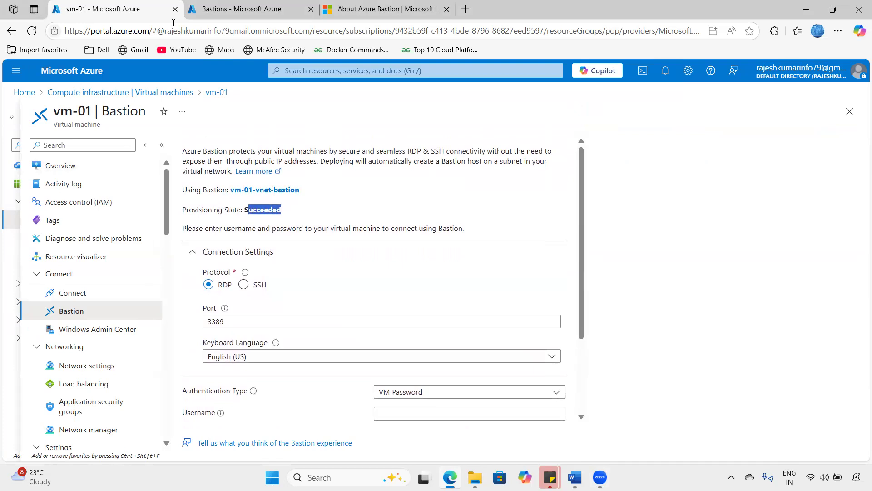
- In the other tab, search 'bas' from Home and open the Bastions list
click(241, 9)
click(72, 71)
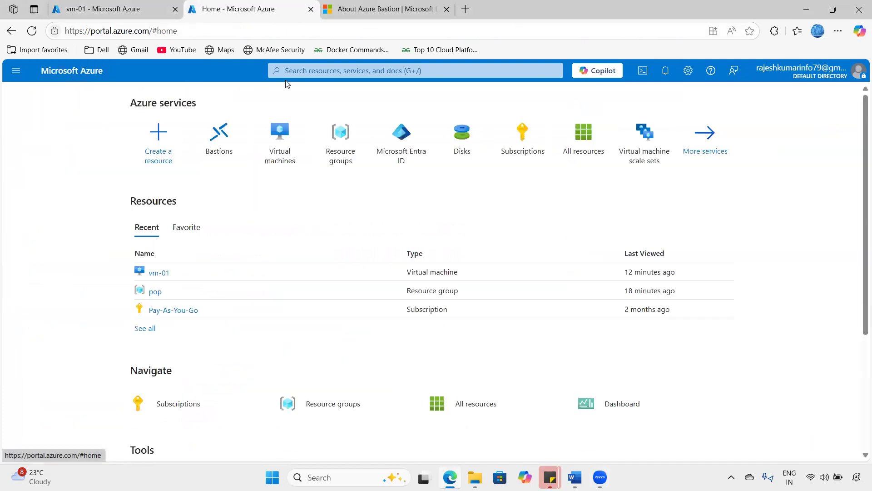
click(286, 70)
text(bas)
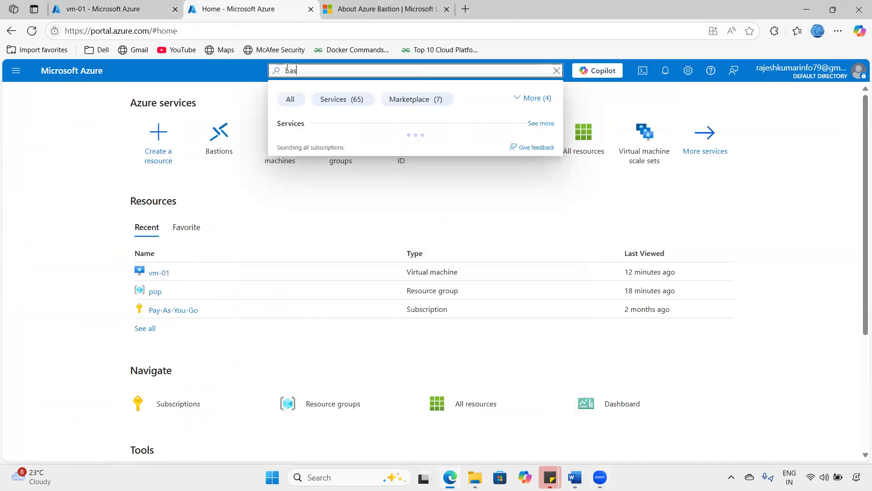
click(304, 146)
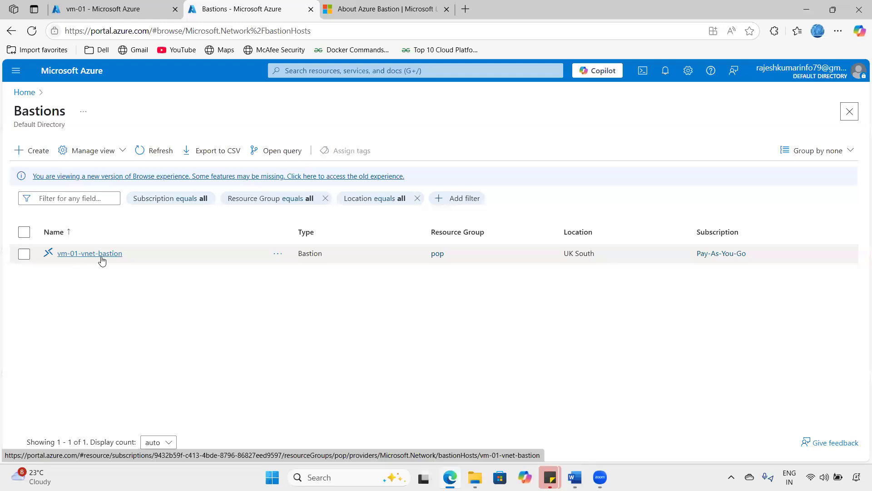
- Open vm-01-vnet-bastion, review vm-01-vnet/AzureBastionSubnet and Standard tier, and expand Settings
click(88, 254)
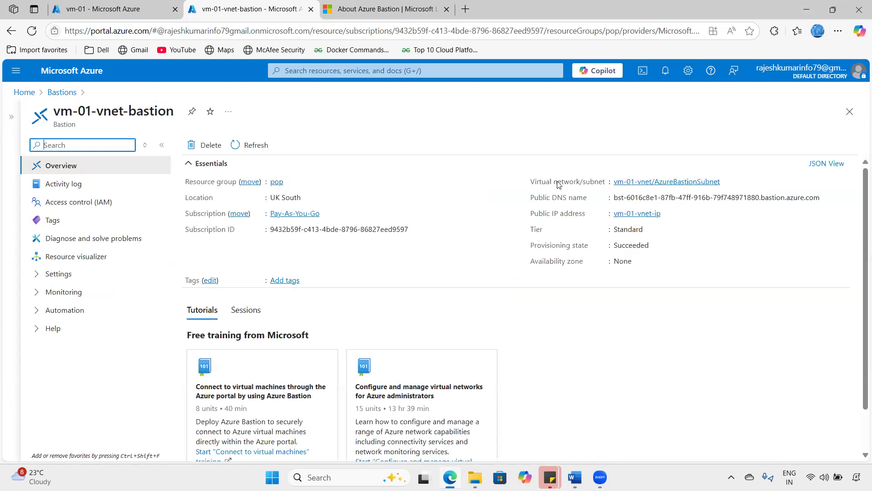
drag(530, 182, 667, 196)
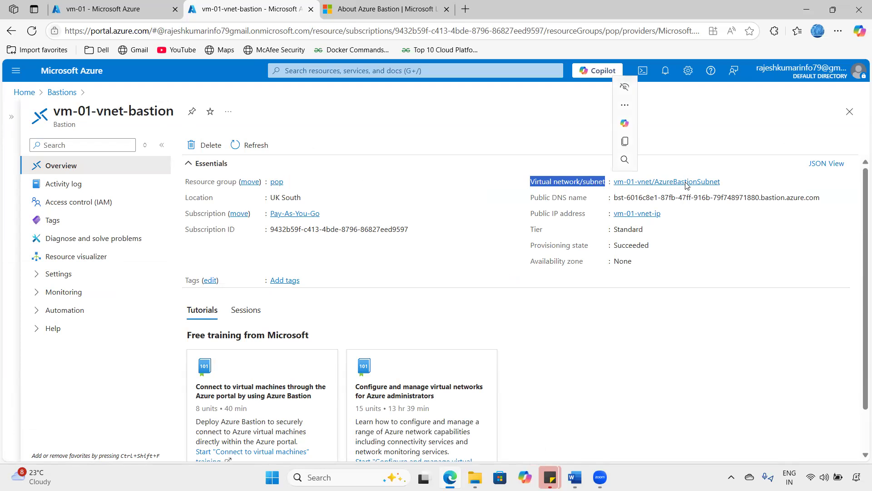
click(625, 77)
mouse_move(684, 174)
mouse_down()
mouse_move(651, 185)
mouse_move(703, 194)
mouse_move(723, 174)
mouse_move(667, 172)
mouse_move(687, 162)
mouse_move(690, 171)
mouse_up()
drag(685, 161, 690, 172)
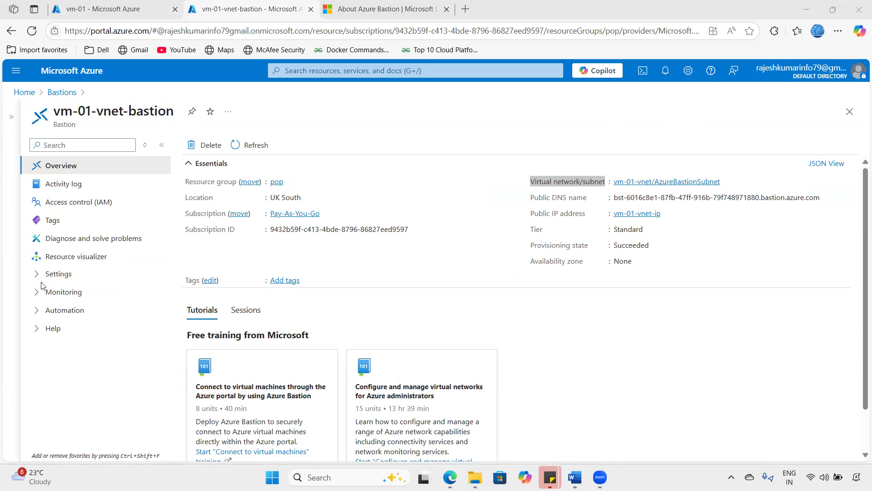
click(38, 275)
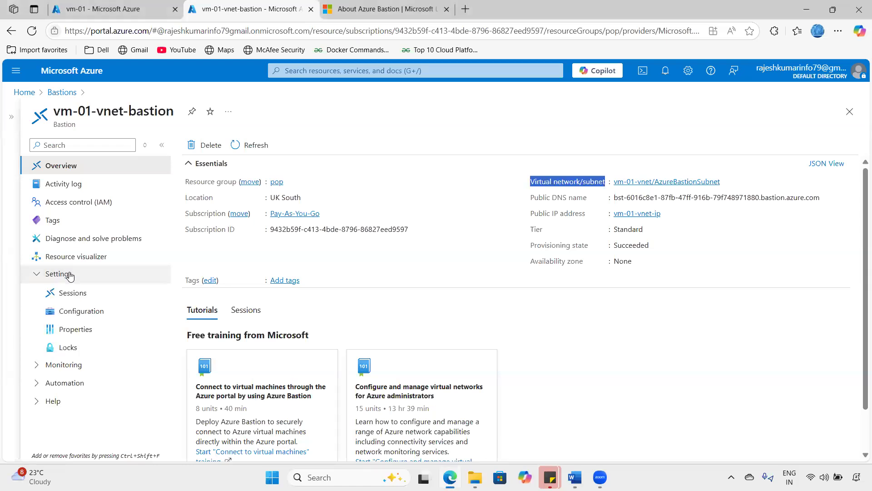
- Check the bastion's Sessions list, then review Configuration: Standard tier, only Copy and paste enabled
click(76, 292)
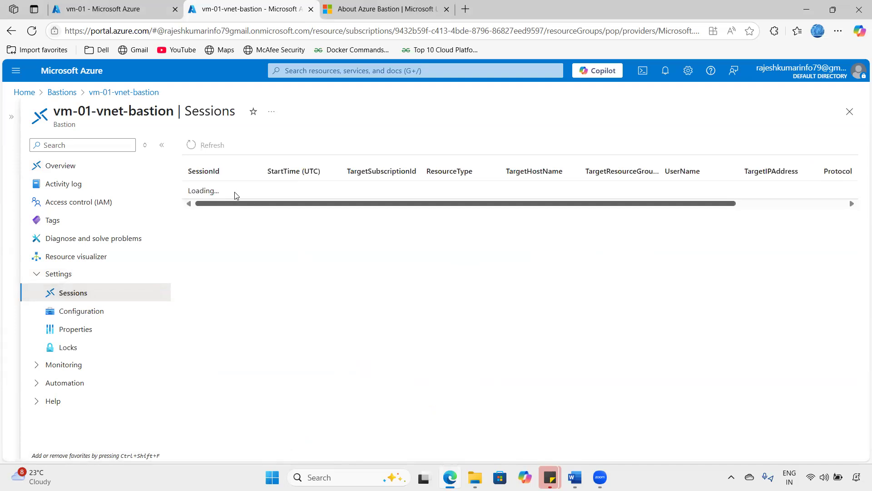
drag(190, 194, 265, 187)
click(114, 314)
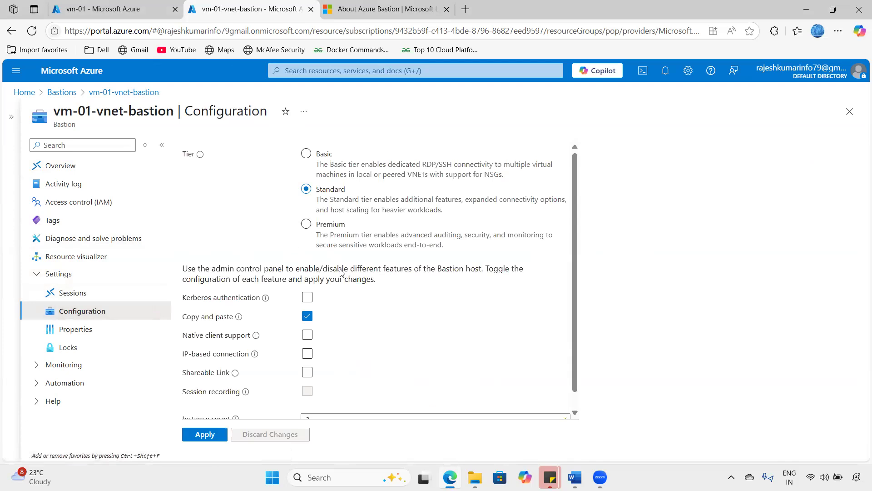
scroll(340, 273, down, 1)
drag(288, 156, 321, 138)
drag(292, 200, 309, 184)
drag(299, 223, 308, 218)
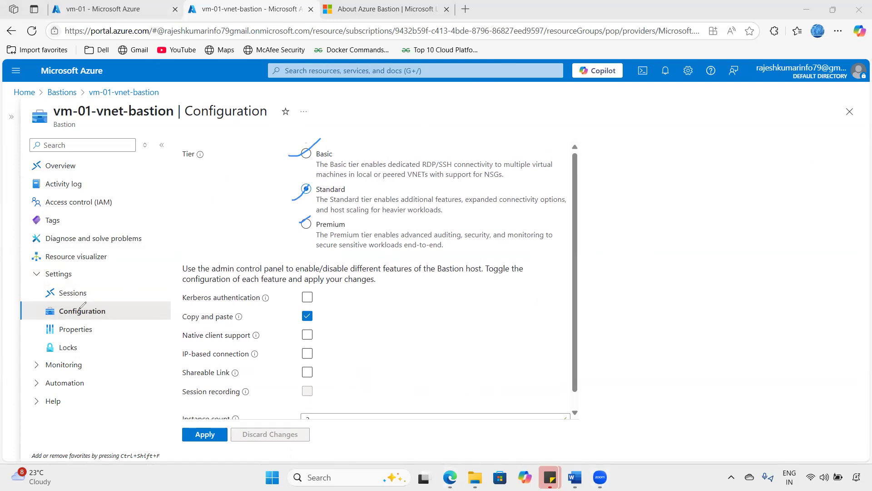
click(386, 9)
scroll(256, 275, down, 6)
scroll(256, 276, up, 10)
scroll(257, 276, up, 15)
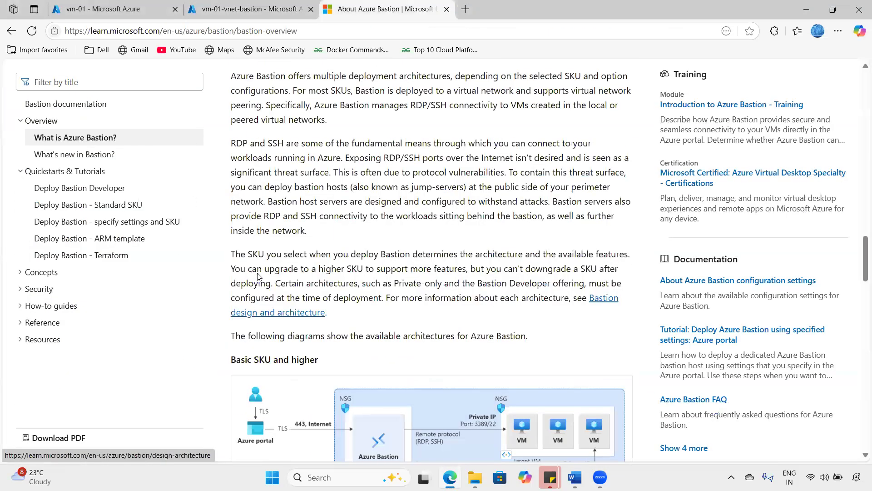
scroll(259, 276, up, 20)
scroll(259, 273, down, 8)
scroll(259, 273, down, 6)
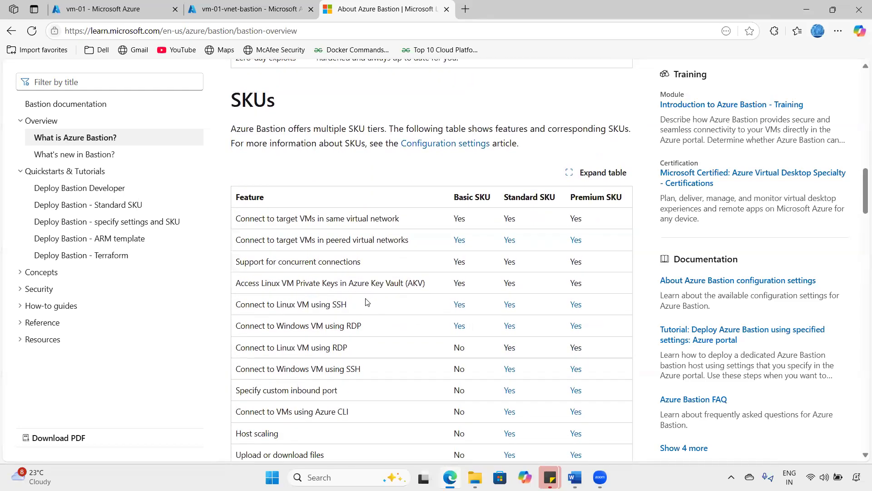
click(212, 6)
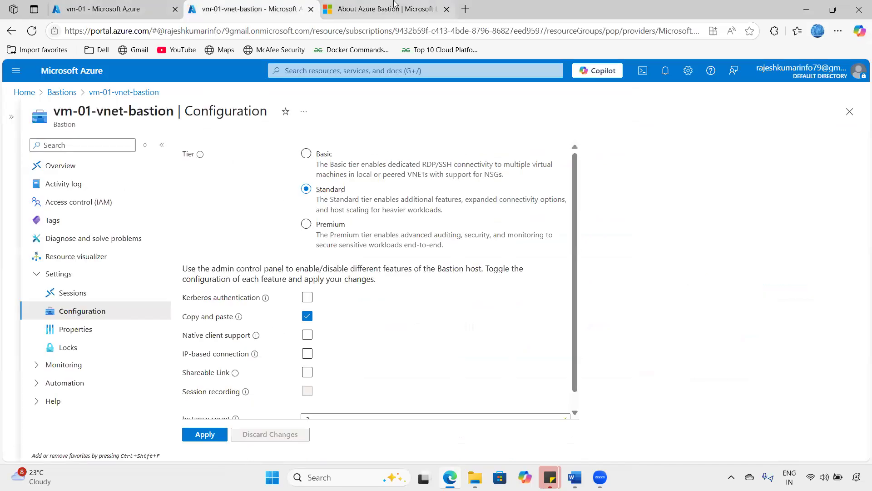
click(369, 5)
scroll(403, 267, down, 1)
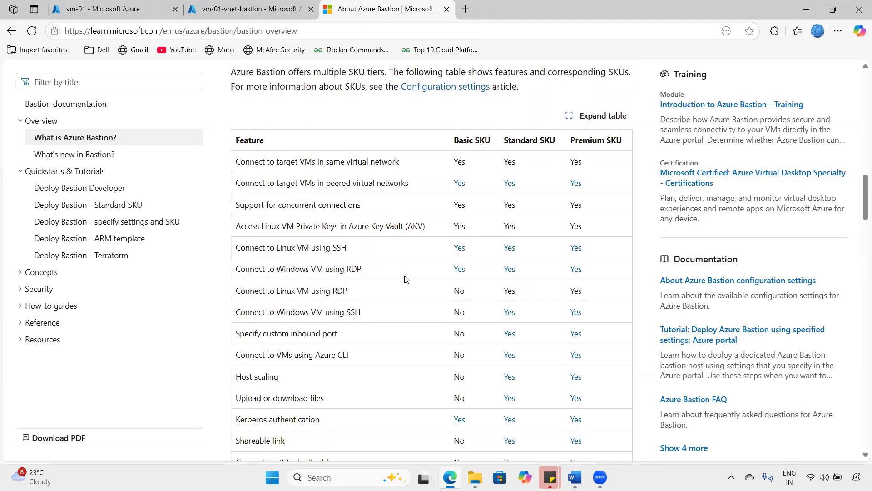
scroll(404, 279, down, 2)
scroll(401, 286, up, 1)
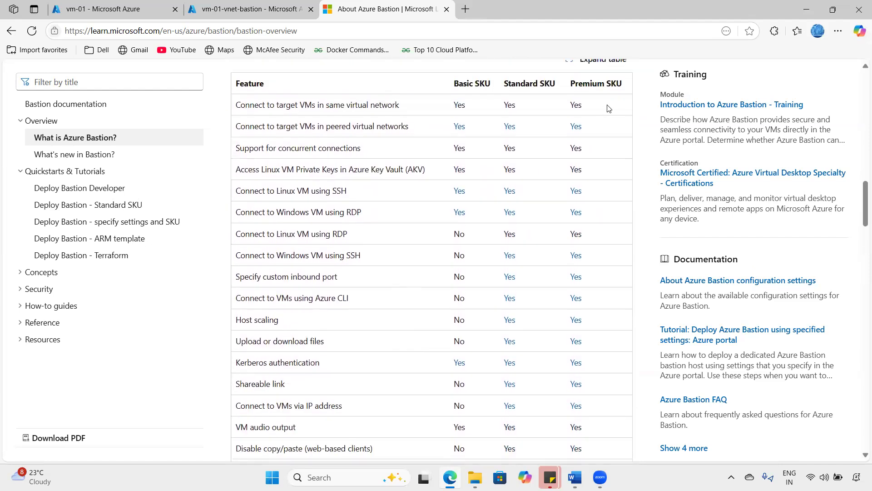
click(236, 219)
drag(262, 195, 254, 182)
drag(228, 320, 262, 305)
drag(236, 385, 267, 370)
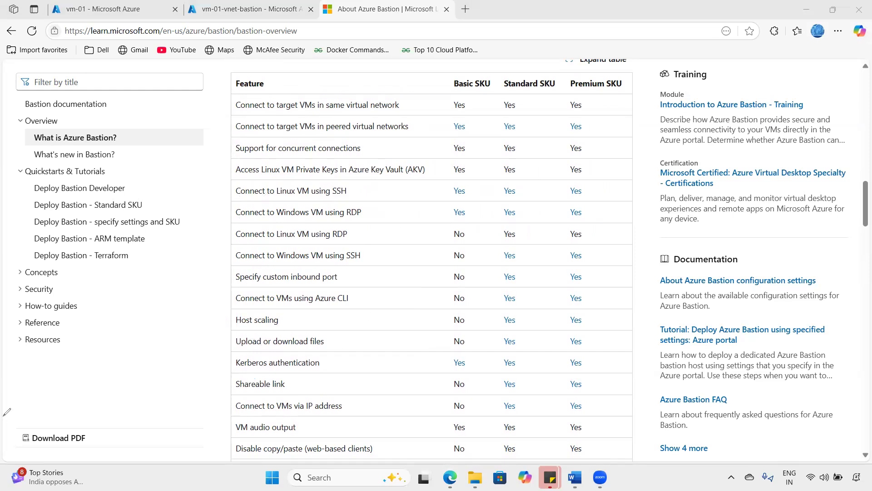
click(252, 9)
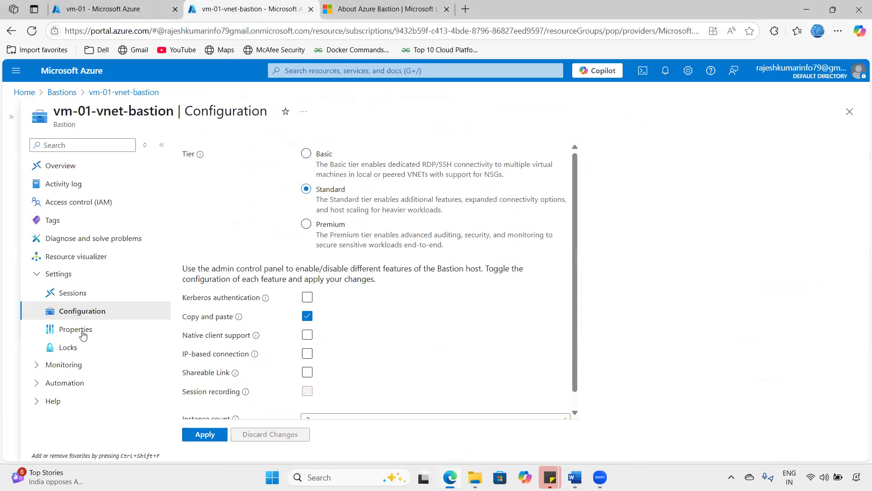
- Note the bastion's resource ID, then open vm-01's Bastion connection page via Home > Virtual machines
click(81, 331)
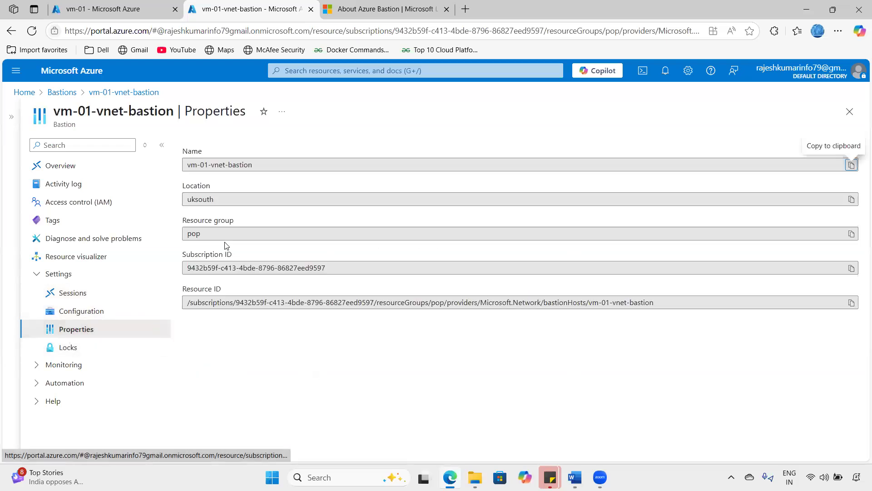
drag(240, 302, 654, 301)
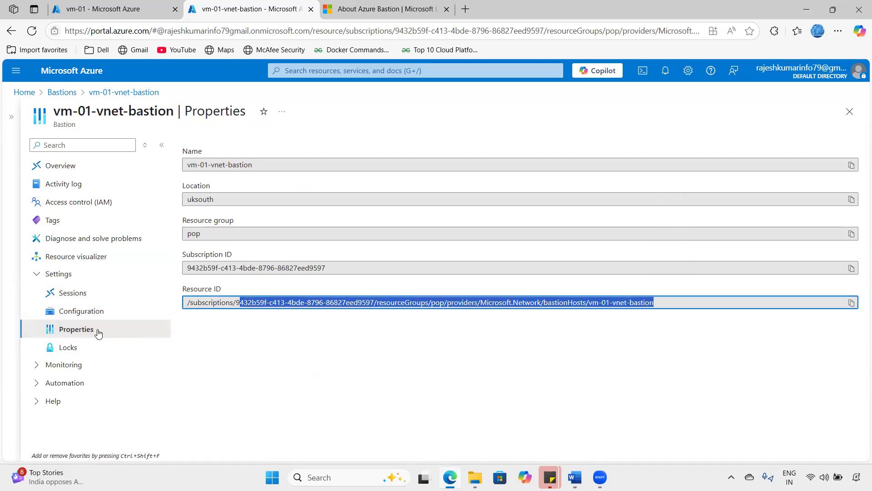
click(122, 13)
click(85, 77)
click(240, 143)
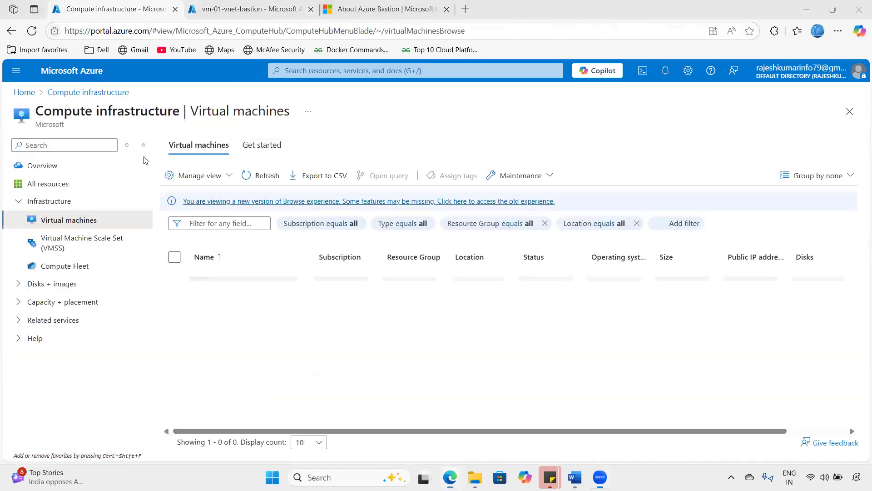
click(223, 280)
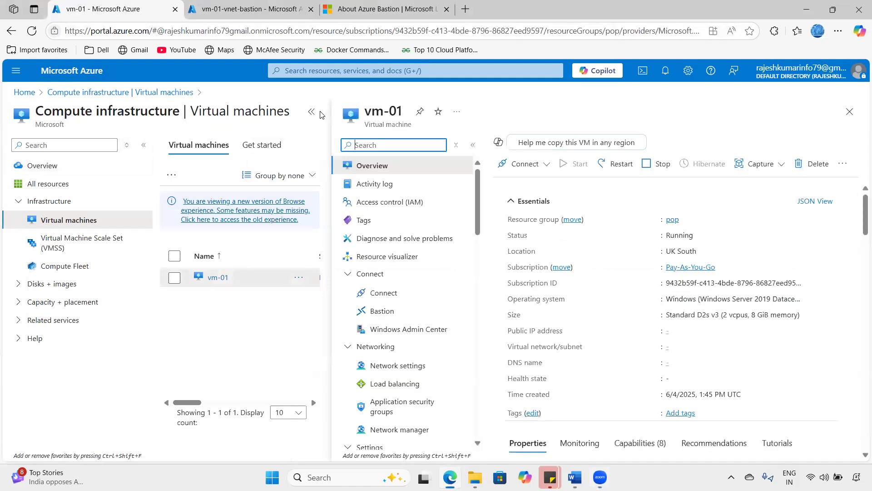
click(312, 111)
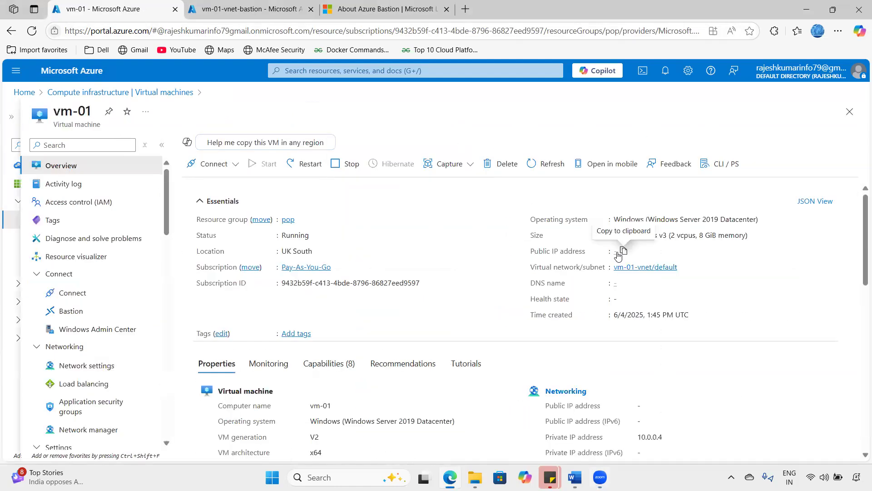
drag(637, 437, 672, 442)
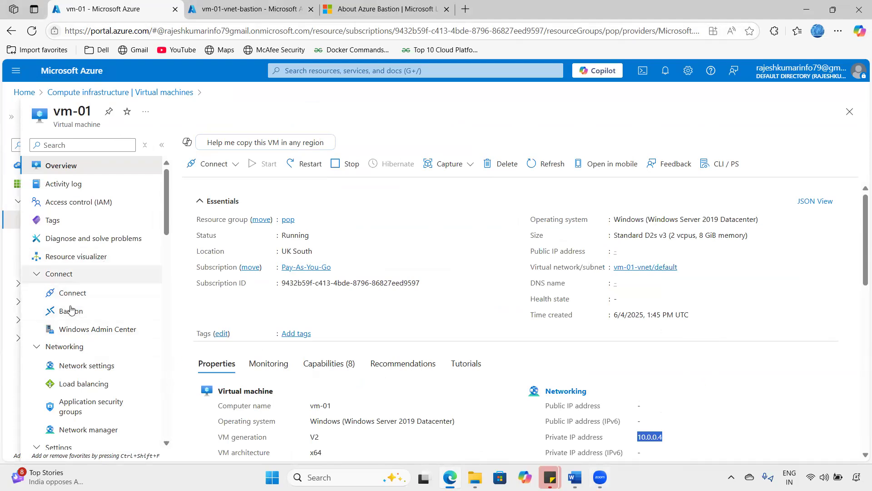
click(77, 315)
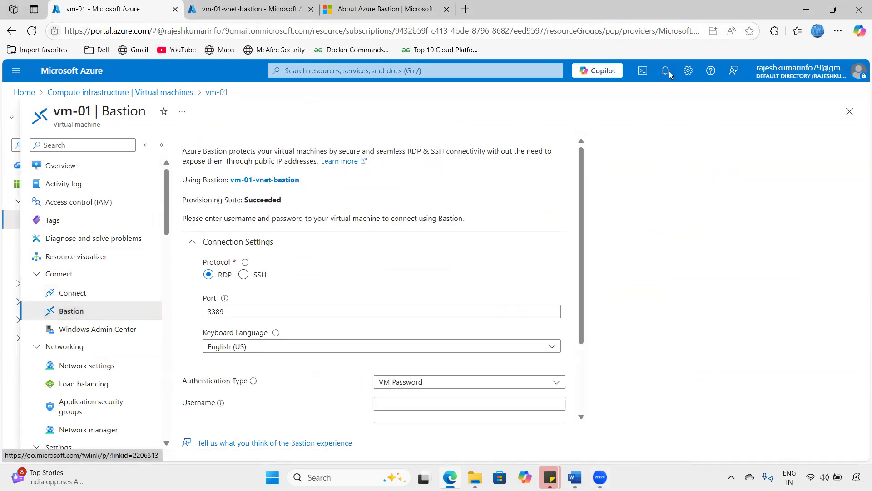
drag(196, 279, 267, 264)
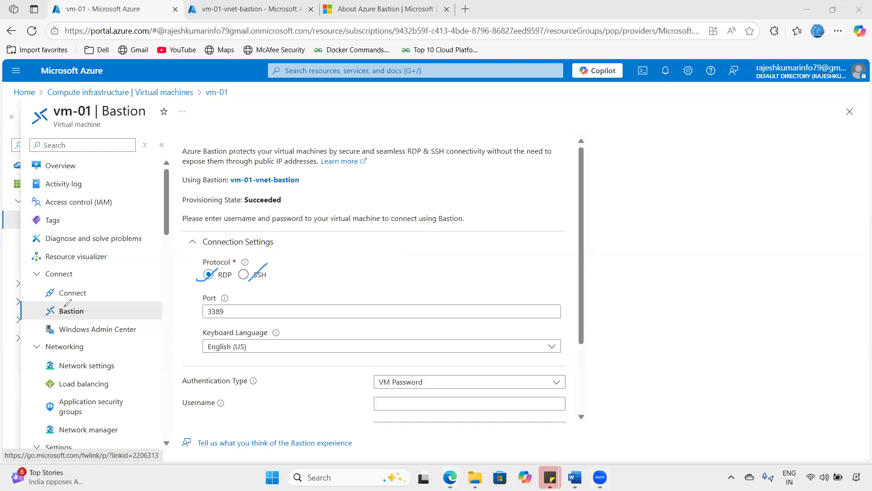
mouse_move(209, 280)
mouse_down()
mouse_move(248, 262)
mouse_move(274, 282)
mouse_up()
drag(197, 305, 225, 311)
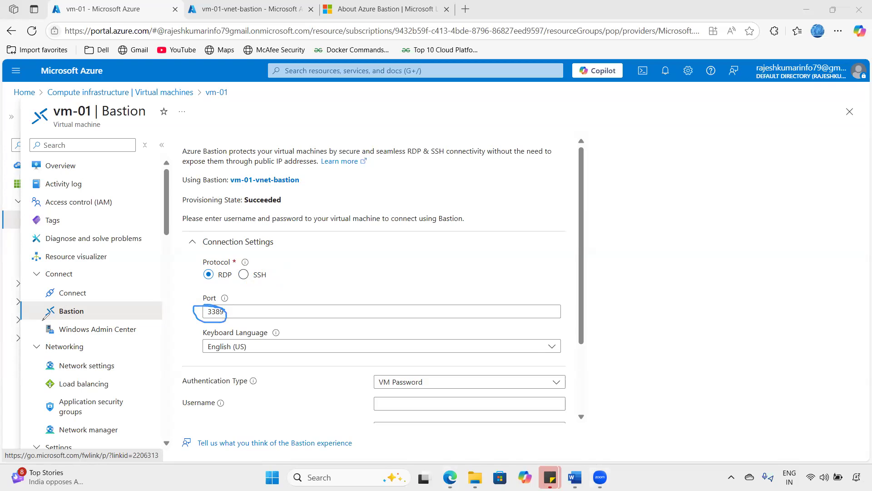
mouse_move(136, 143)
mouse_down()
mouse_move(256, 120)
mouse_move(259, 145)
mouse_up()
mouse_move(257, 99)
mouse_down()
mouse_move(261, 117)
mouse_move(283, 122)
mouse_move(309, 107)
mouse_move(314, 285)
mouse_move(298, 309)
mouse_move(305, 319)
mouse_move(314, 310)
mouse_up()
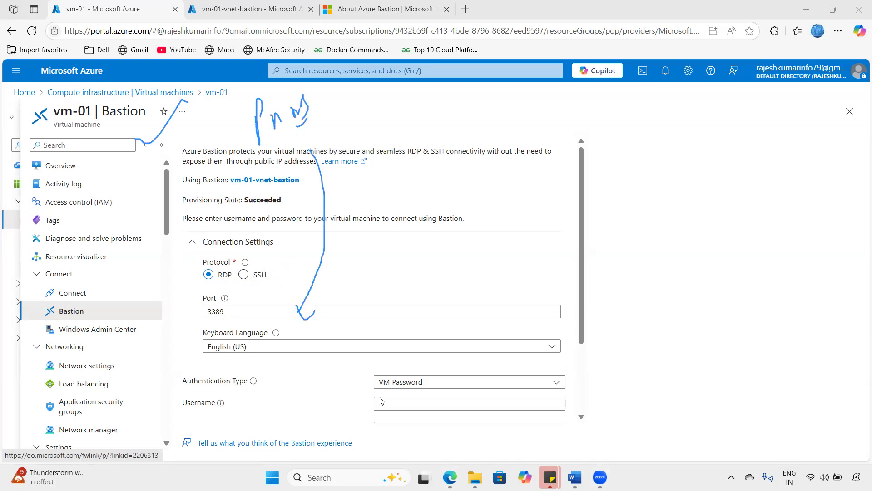
mouse_move(354, 392)
mouse_down()
mouse_move(373, 378)
mouse_move(380, 396)
mouse_up()
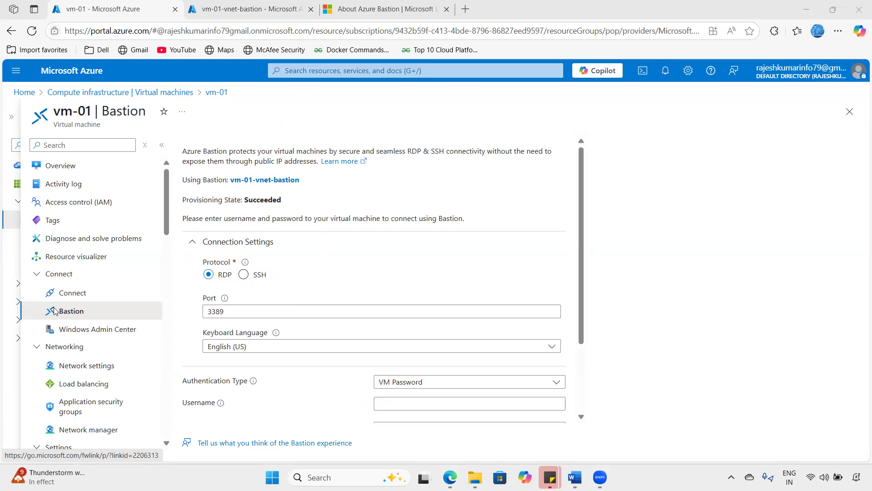
- Fill in vm-01's admin username and VM password on the Bastion form
scroll(279, 346, down, 1)
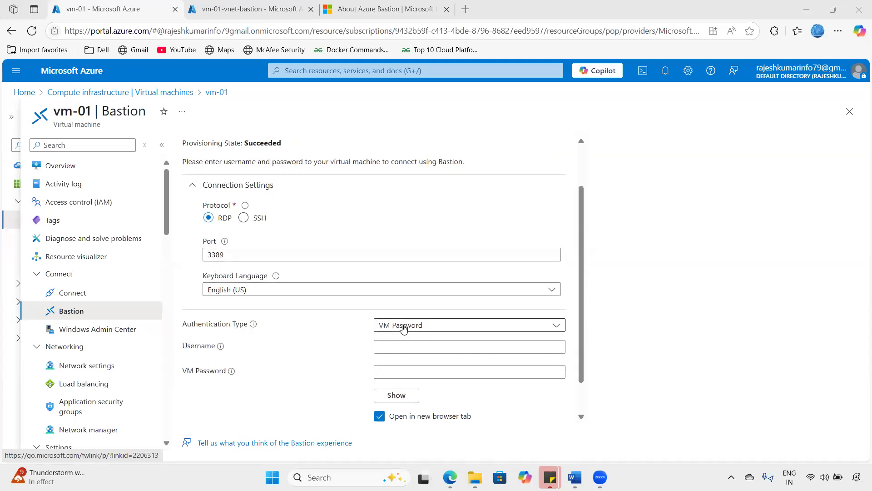
click(389, 346)
text(vmadmin)
key(Tab)
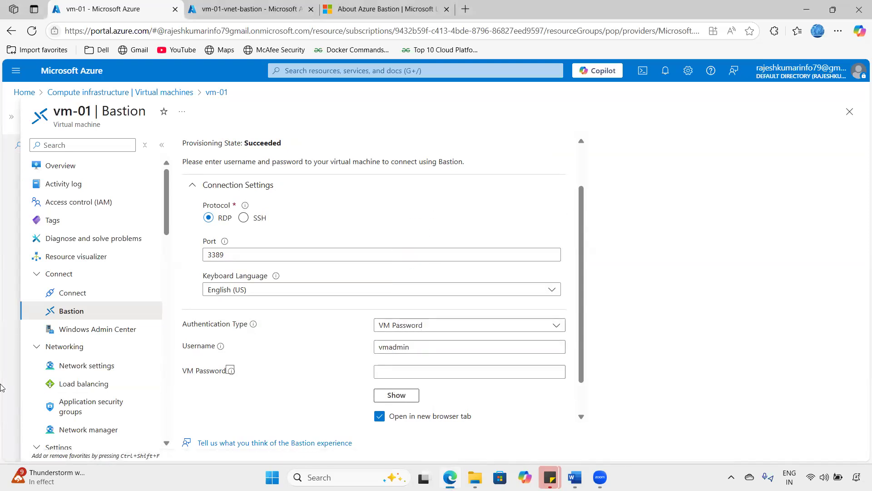
click(428, 371)
text(Passwor)
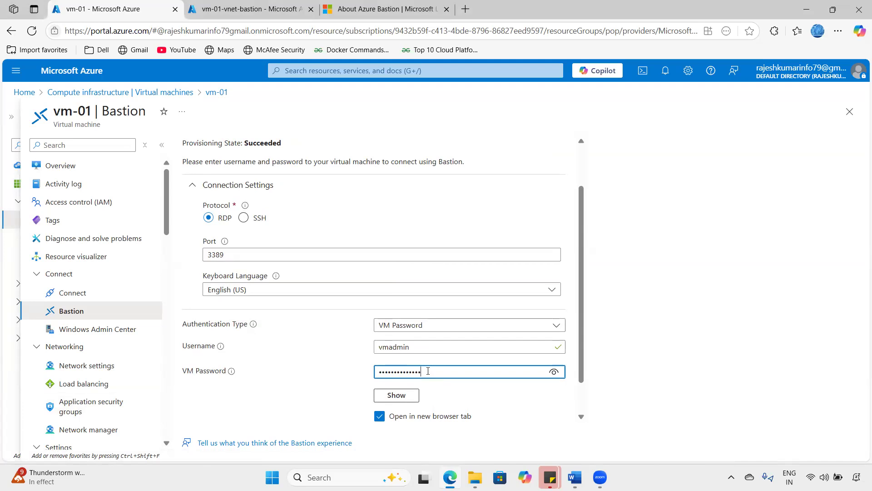
- Attempt the Bastion connection to vm-01 and select the popup blocker error message
scroll(491, 360, down, 1)
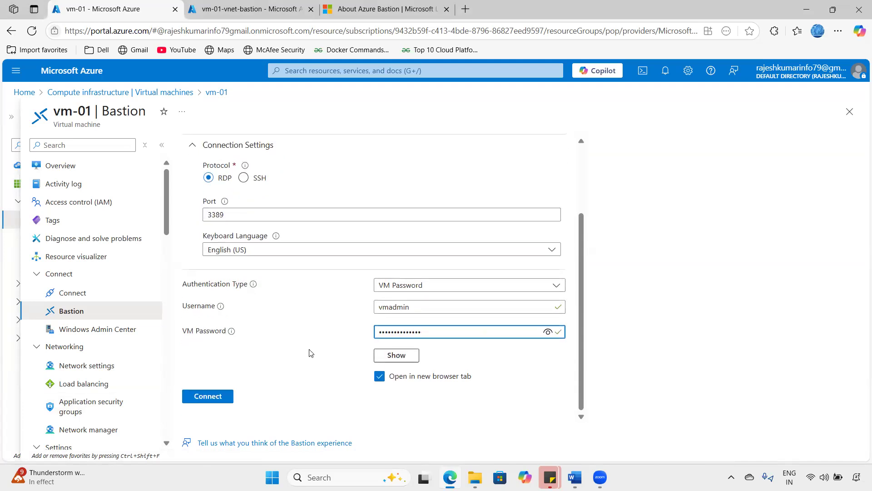
click(223, 398)
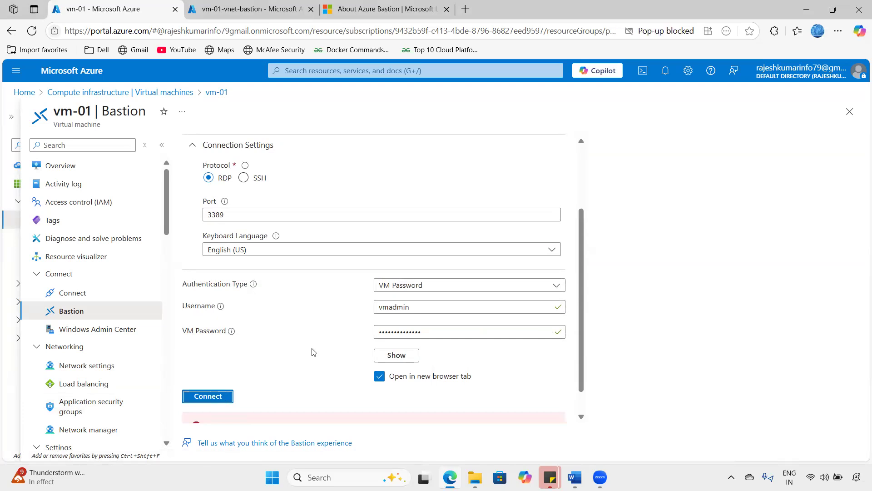
scroll(313, 352, down, 1)
drag(277, 398, 484, 398)
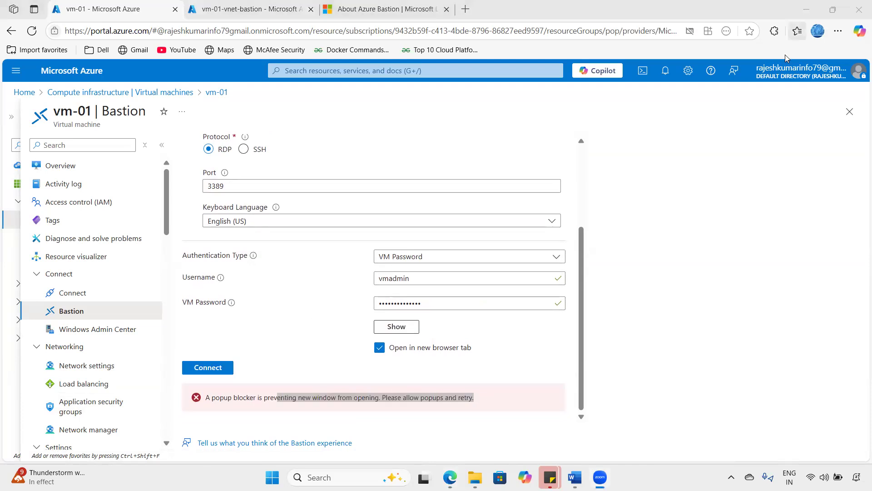
- Always allow pop-ups from the Azure portal and retry the Bastion connection to vm-01
click(690, 32)
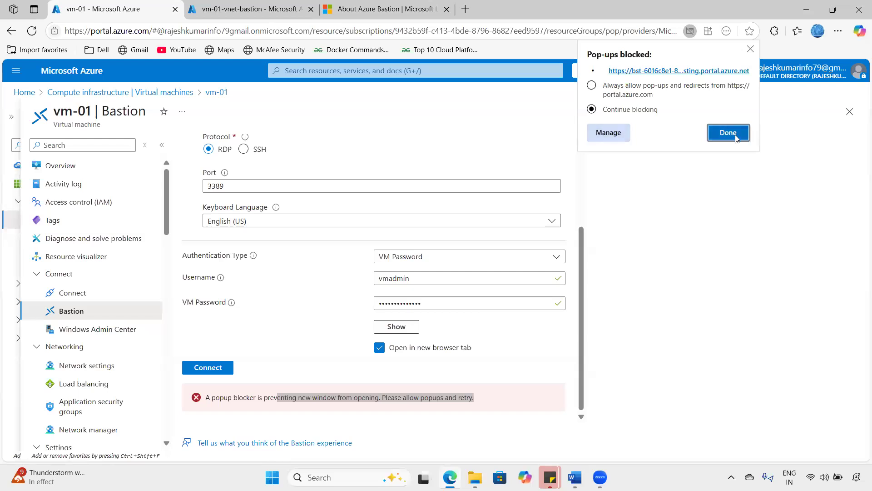
click(591, 85)
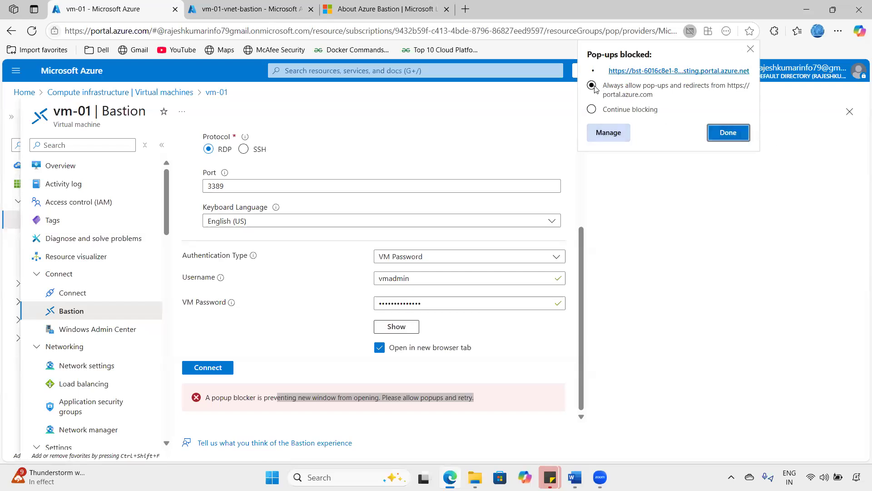
click(728, 133)
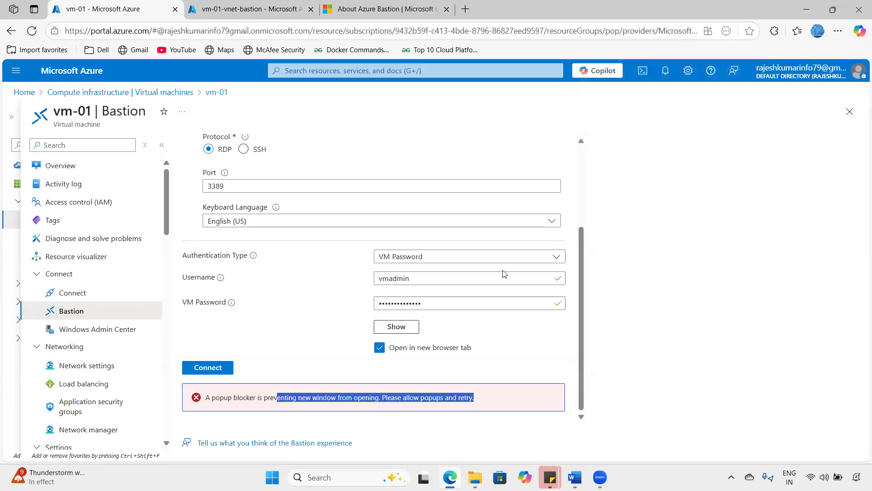
click(209, 368)
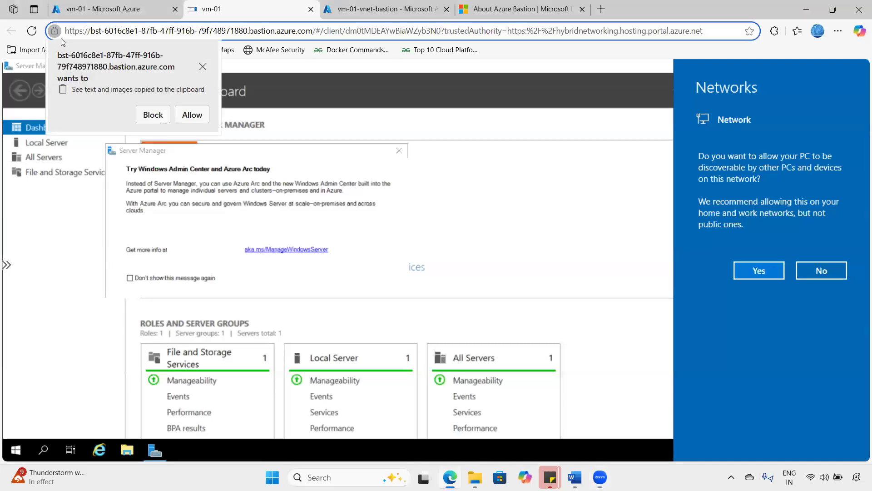
- Dismiss the clipboard prompt, inspect the session URL's host and client parts, and return to the portal tab
click(202, 66)
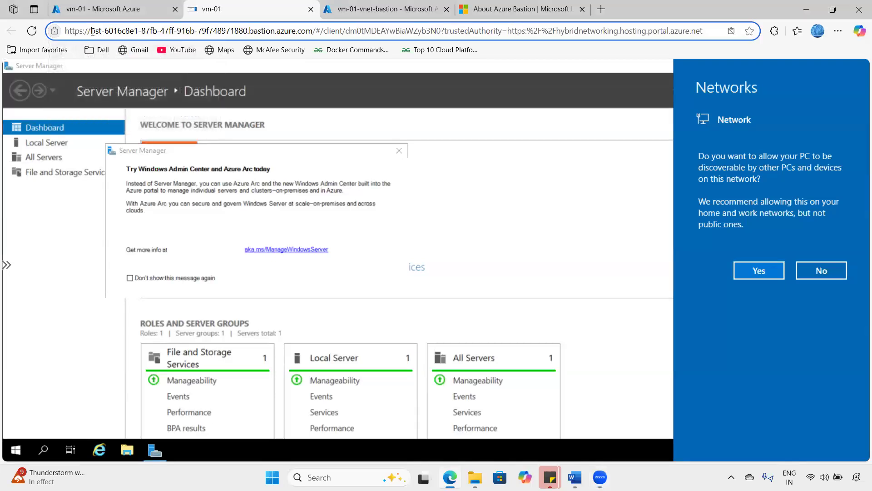
drag(107, 32, 257, 37)
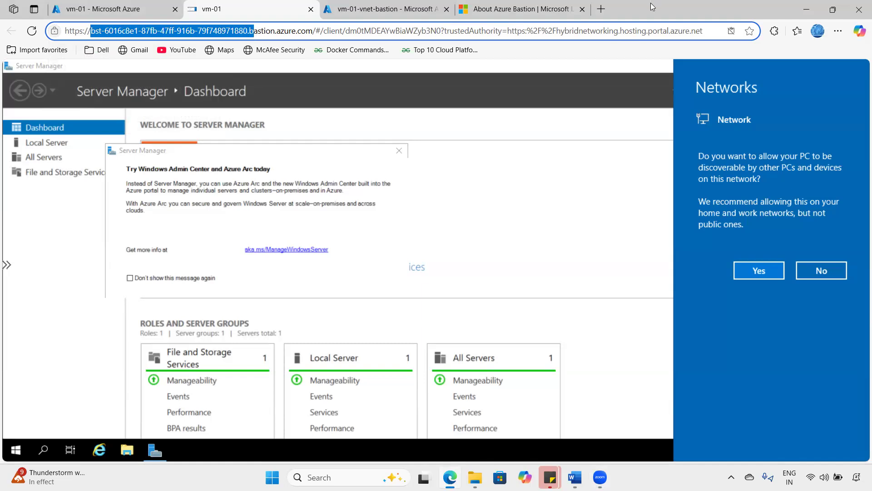
click(349, 25)
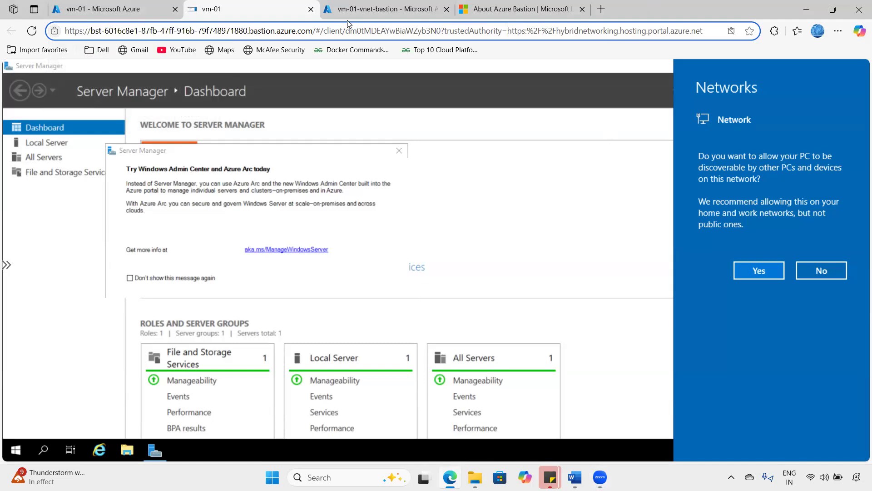
drag(330, 34, 642, 59)
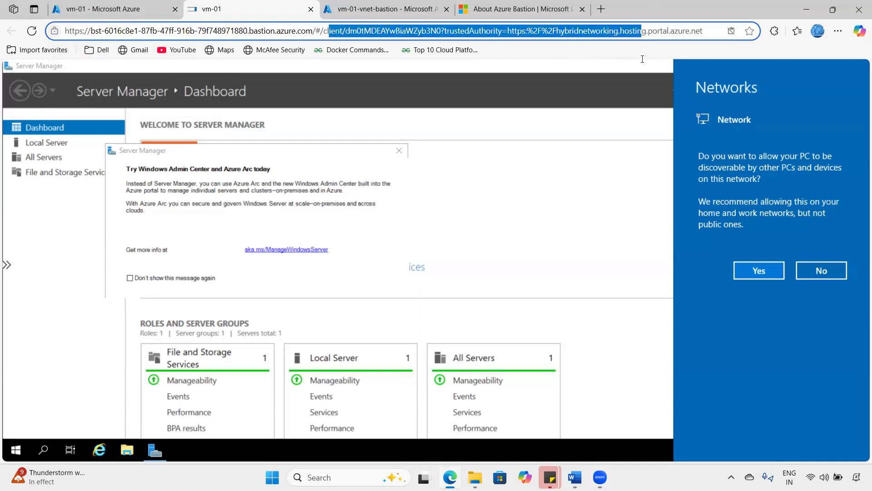
click(102, 5)
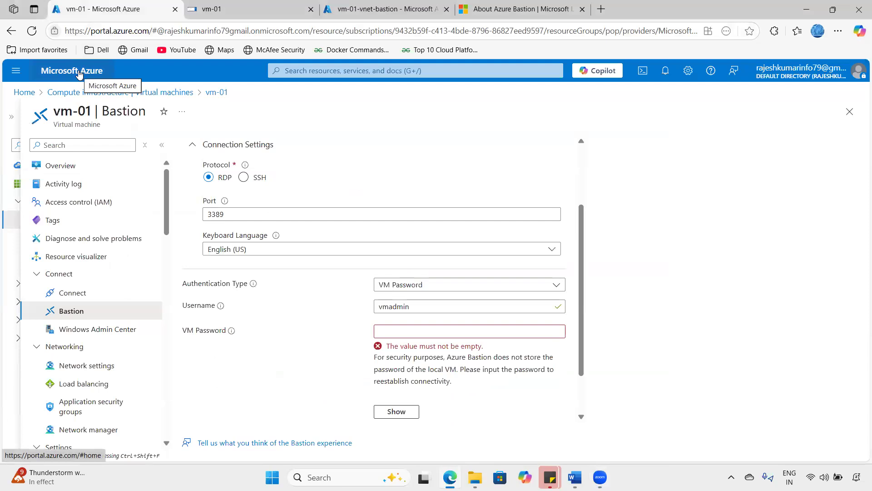
- Search 'bastion' from Home and open vm-01-vnet-bastion's Sessions list
click(75, 71)
click(347, 71)
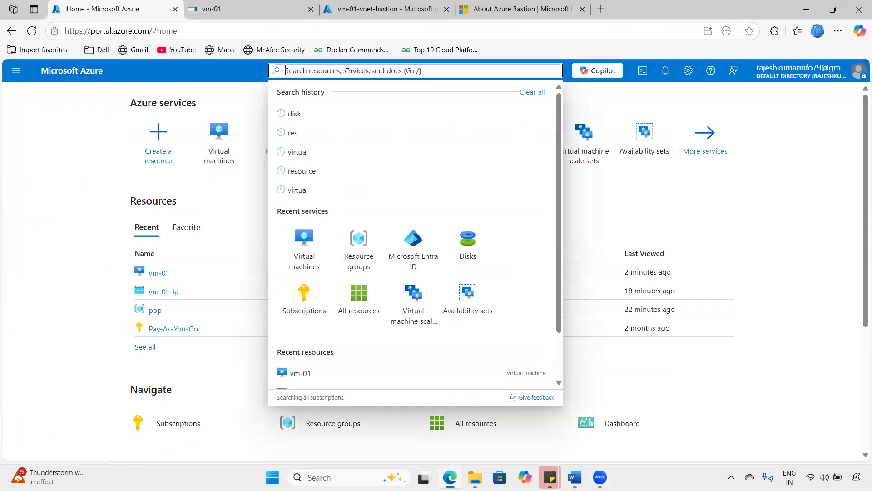
text(bastion)
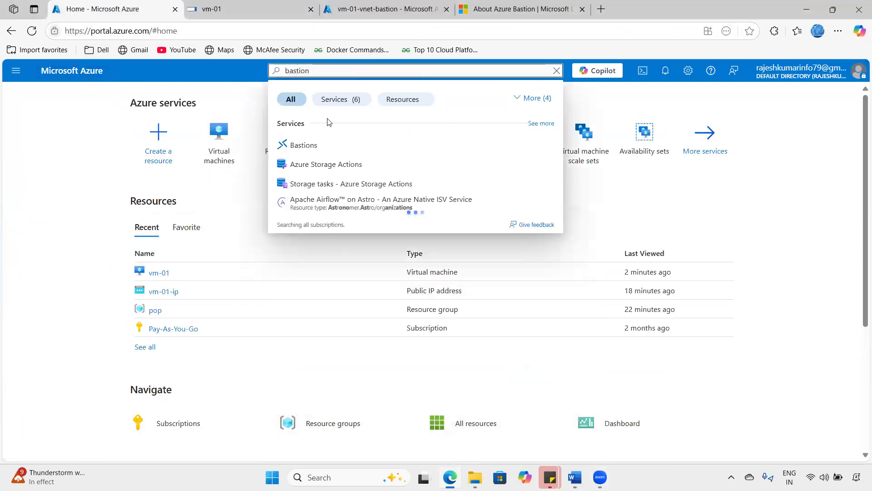
click(304, 145)
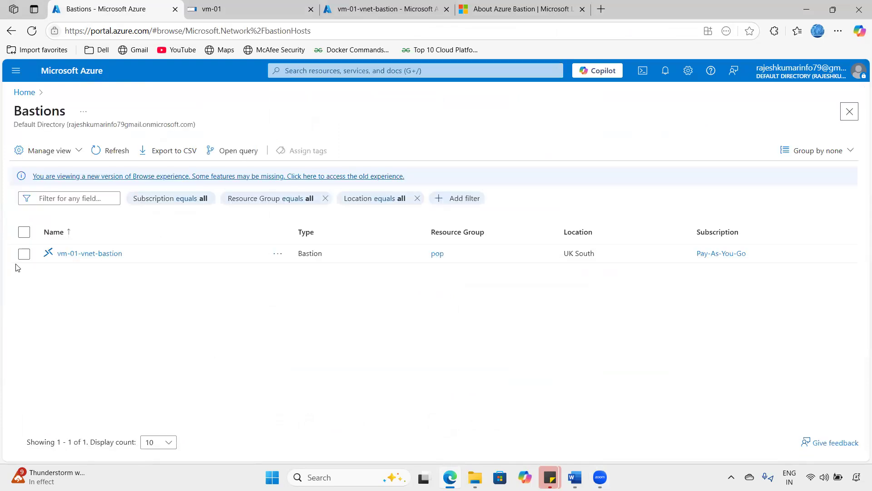
click(74, 253)
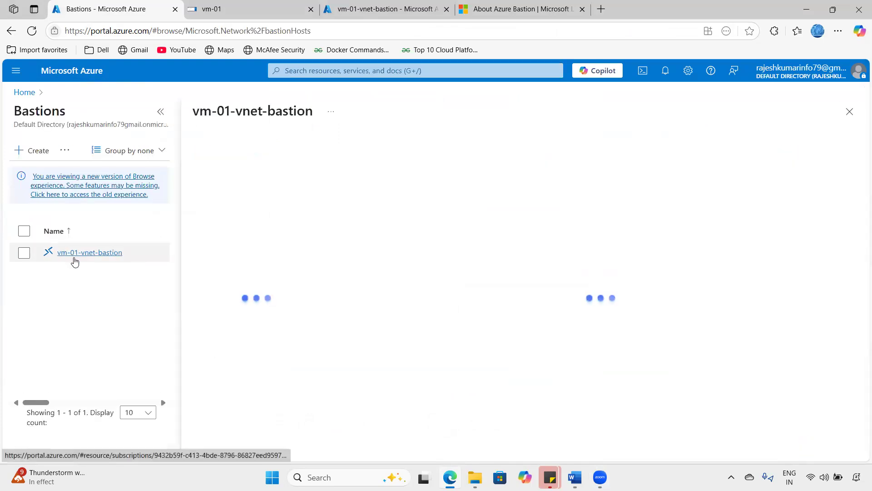
click(160, 111)
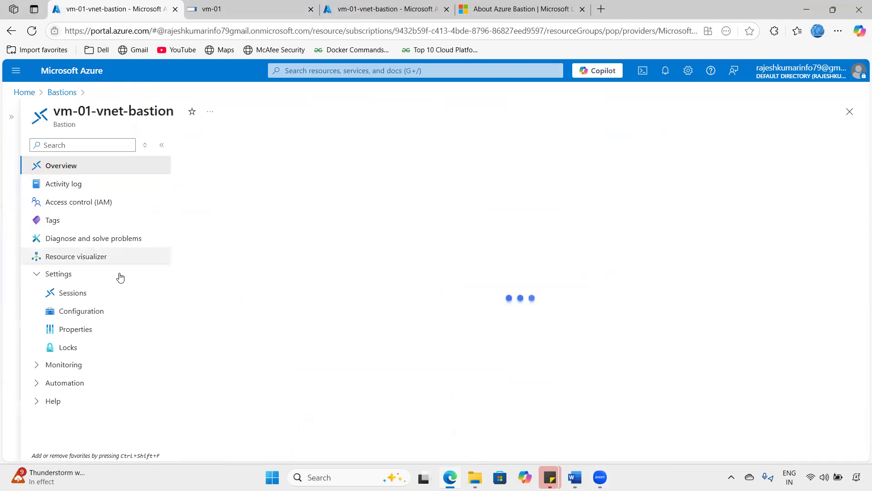
click(81, 294)
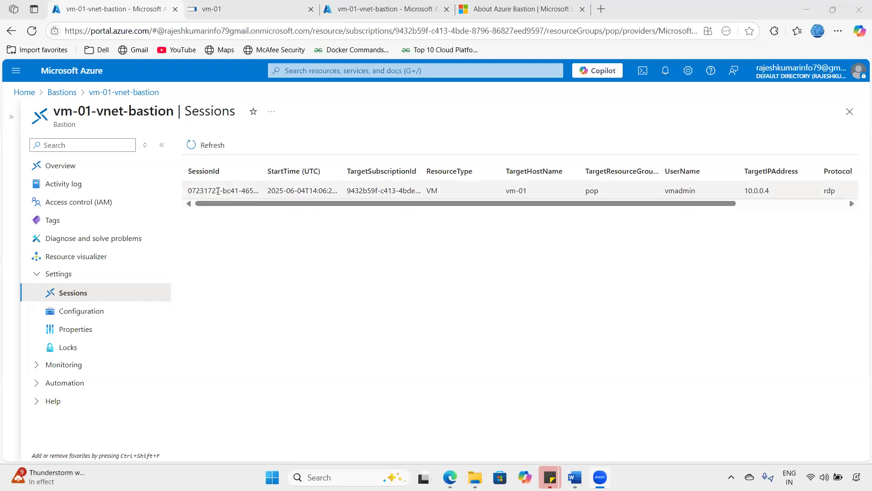
- Inspect the rdp session row, selecting target host vm-01 and IP 10.0.0.4
drag(193, 191, 477, 193)
double_click(500, 192)
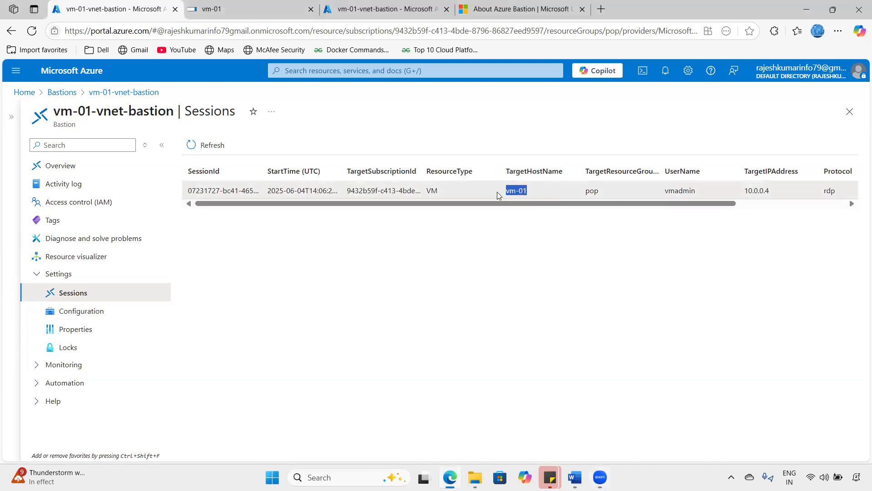
scroll(673, 203, right, 3)
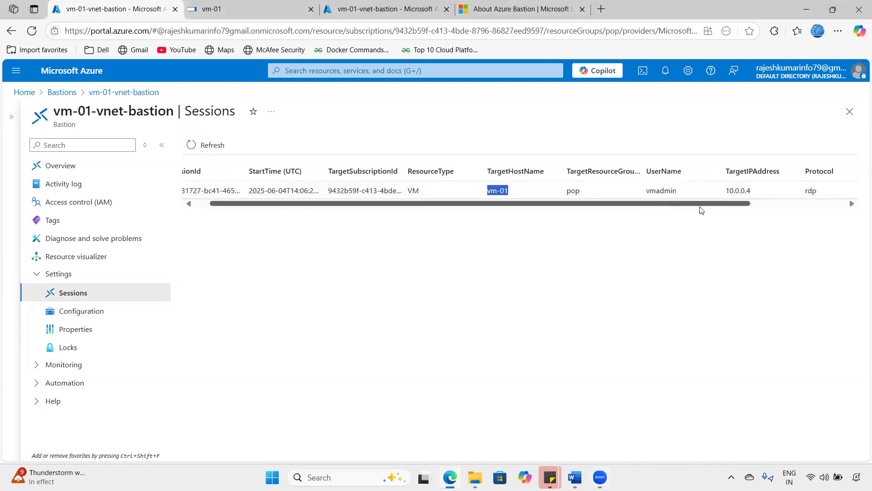
double_click(691, 191)
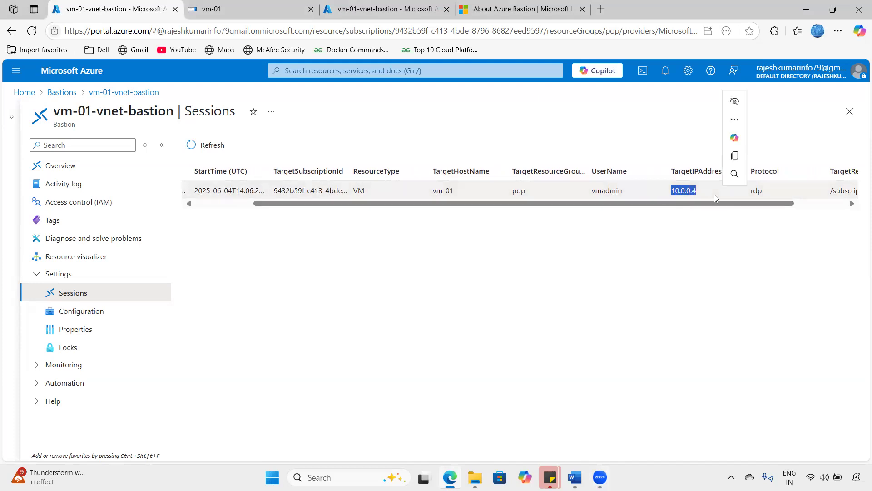
scroll(805, 205, right, 2)
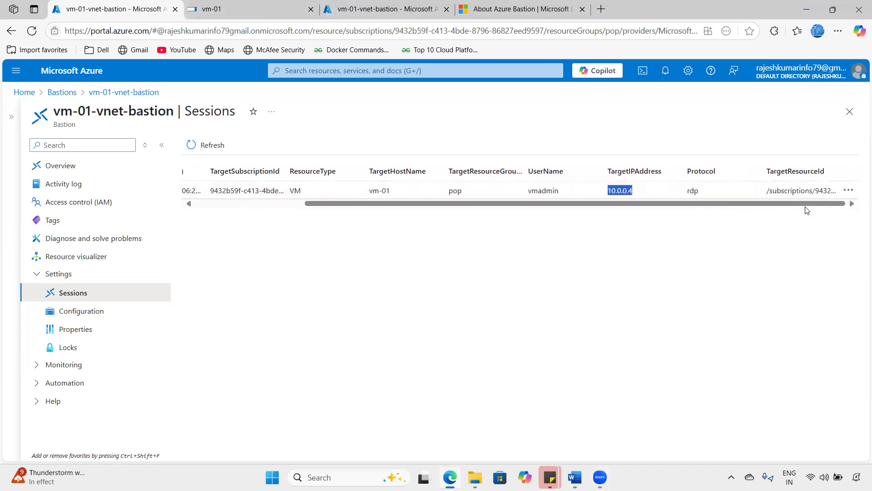
scroll(661, 195, left, 5)
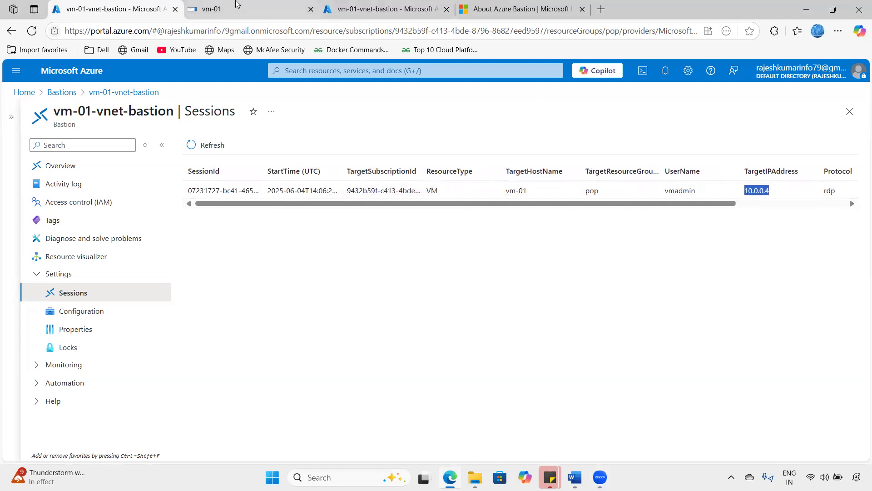
click(250, 10)
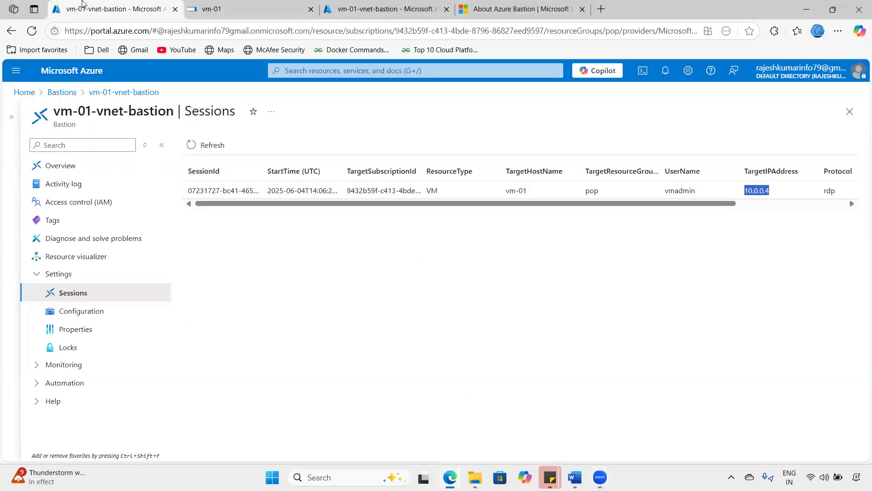
click(83, 3)
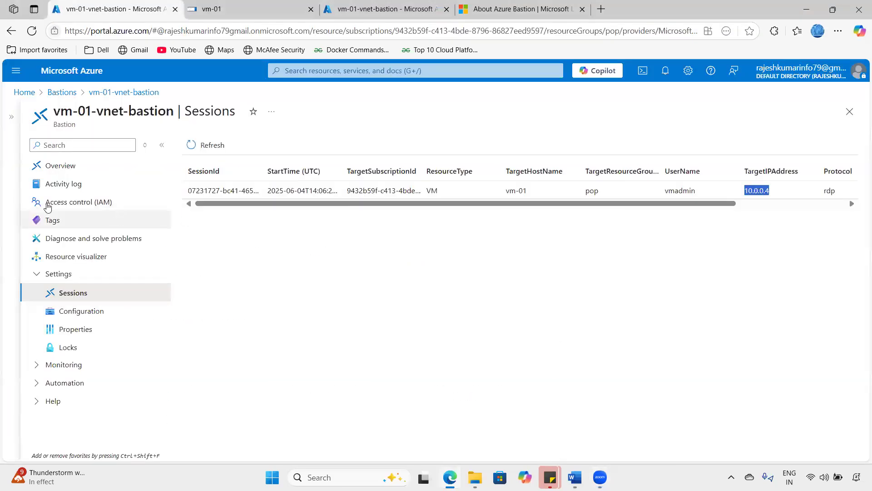
- Return to Azure Home, where vm-01-vnet-bastion heads recent resources beside the Bastions service tile
click(91, 72)
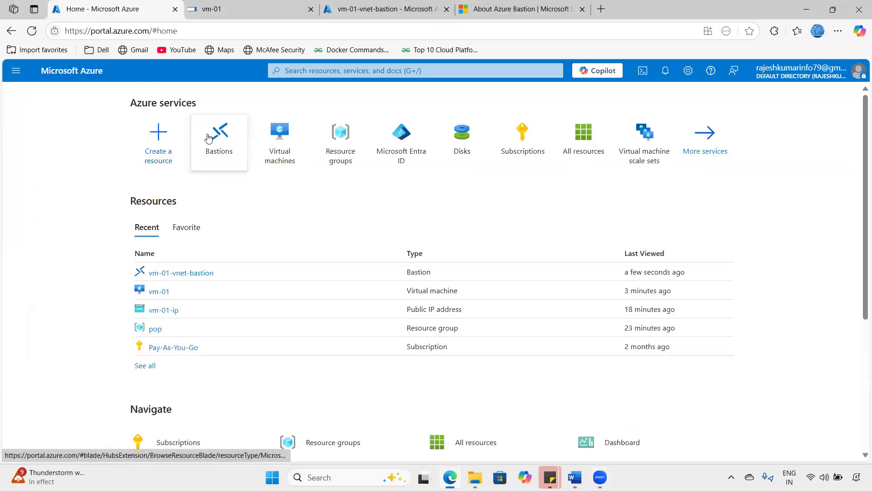
mouse_move(209, 136)
mouse_move(218, 156)
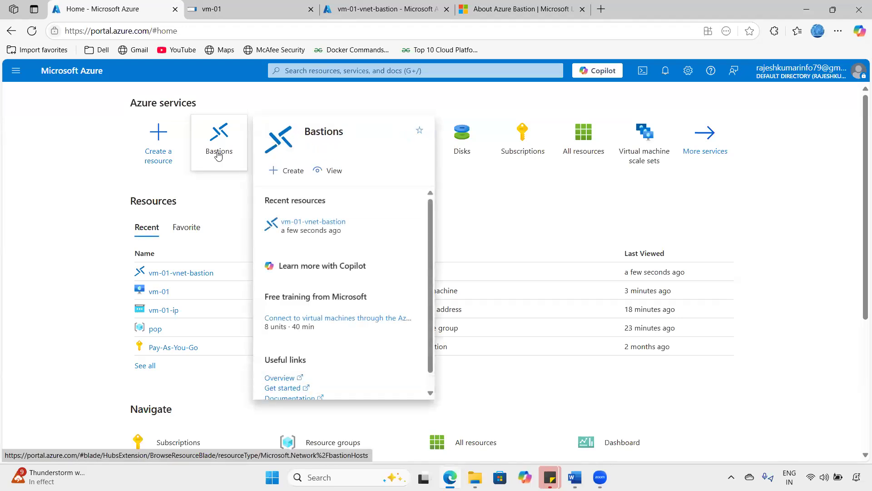